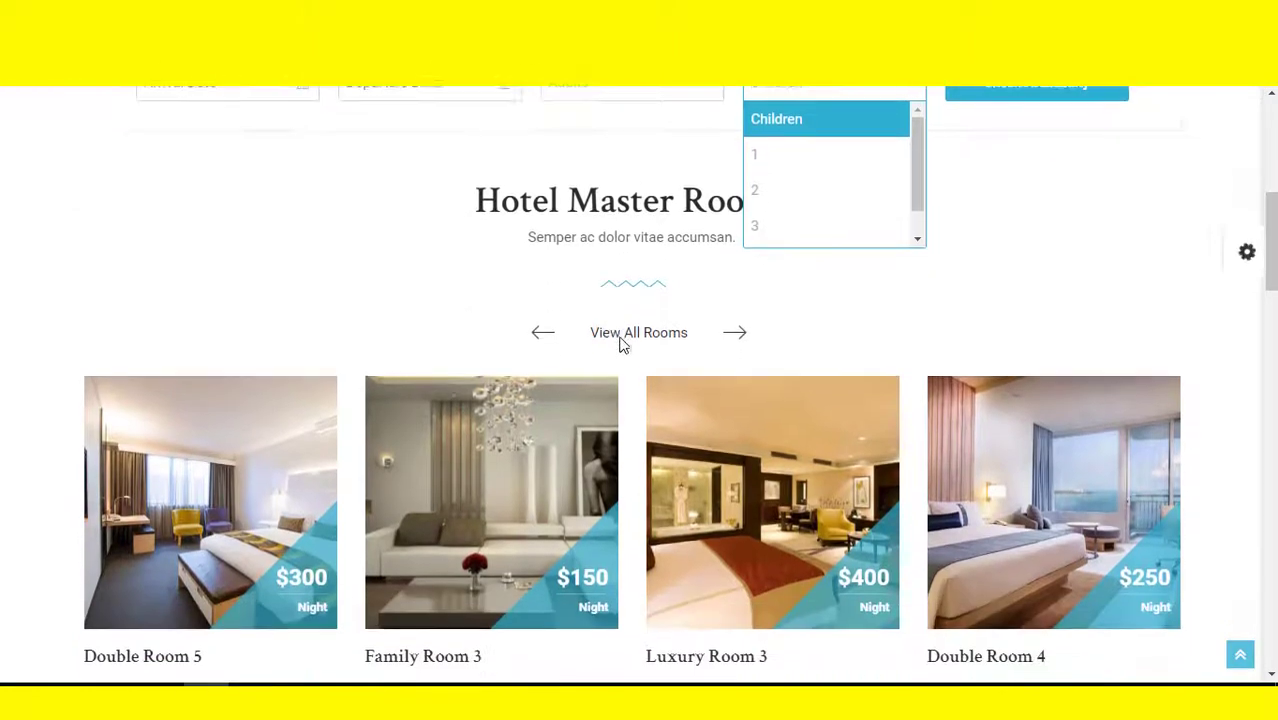
# Examine the blue Sailing demo's home page from the master rooms through the services, video tour, events and testimonials.
pyautogui.scroll(-7, 1051, 412)
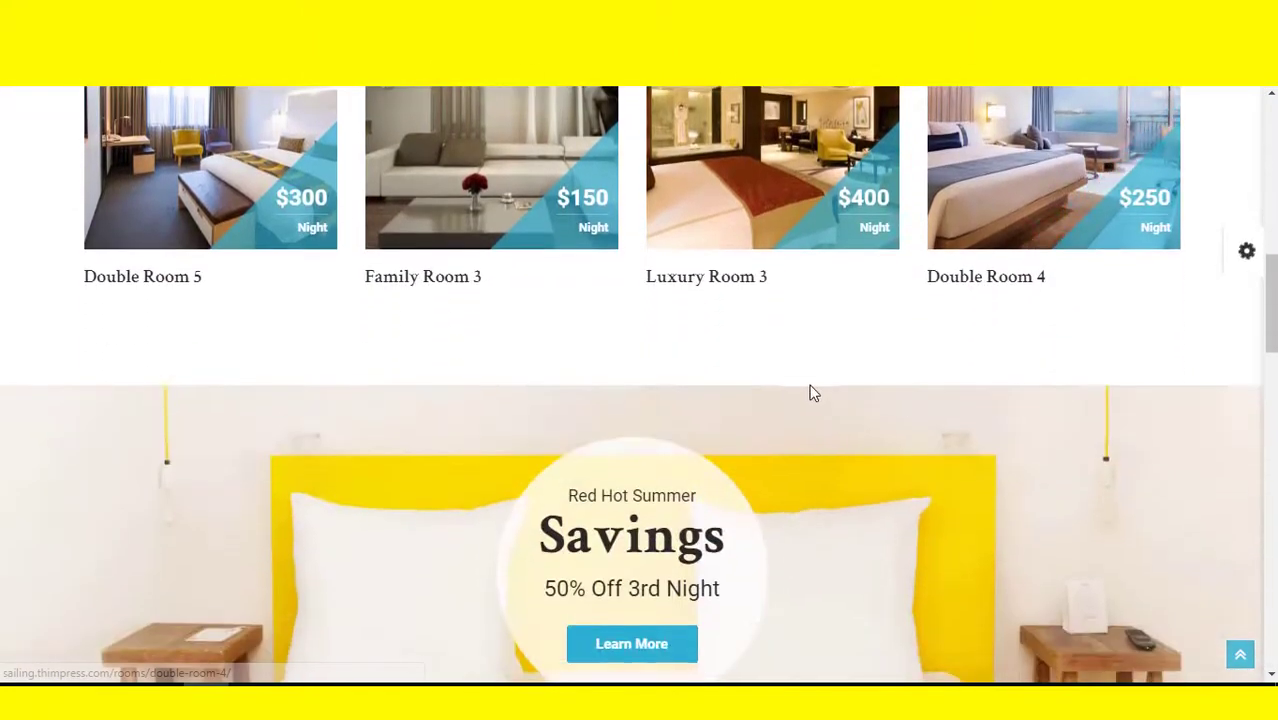
pyautogui.scroll(-4, 700, 360)
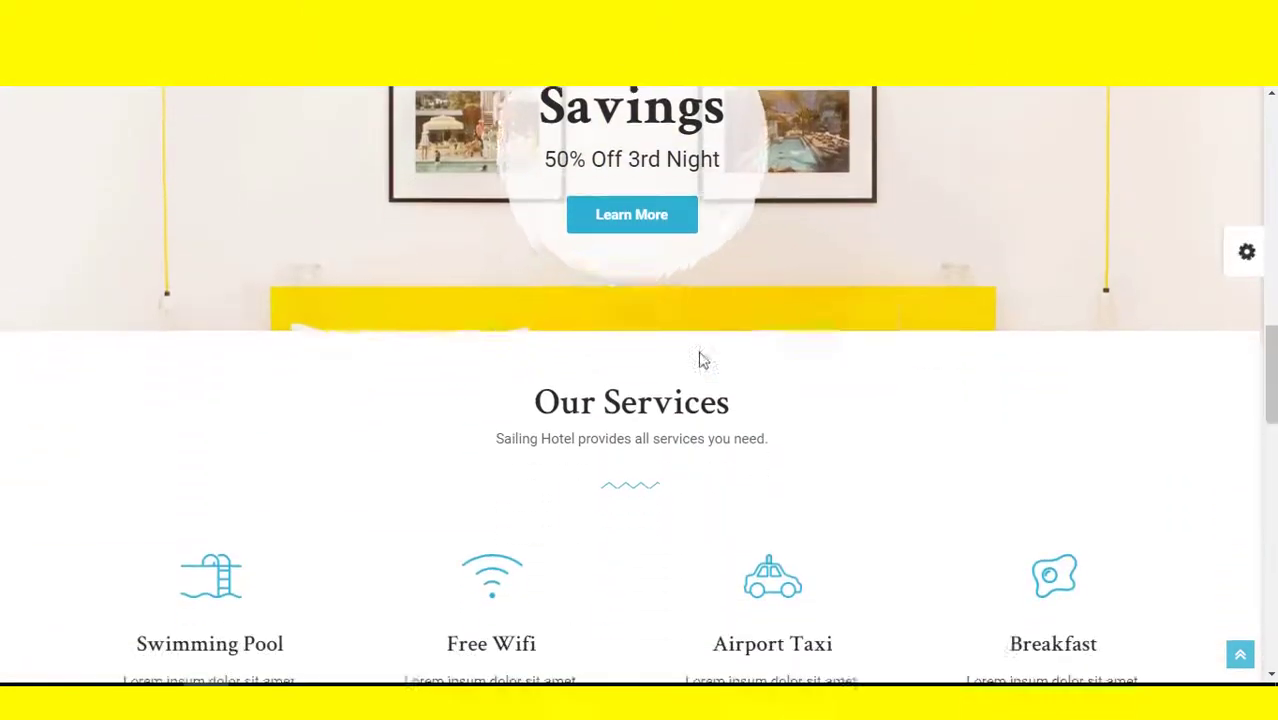
pyautogui.scroll(-1, 700, 360)
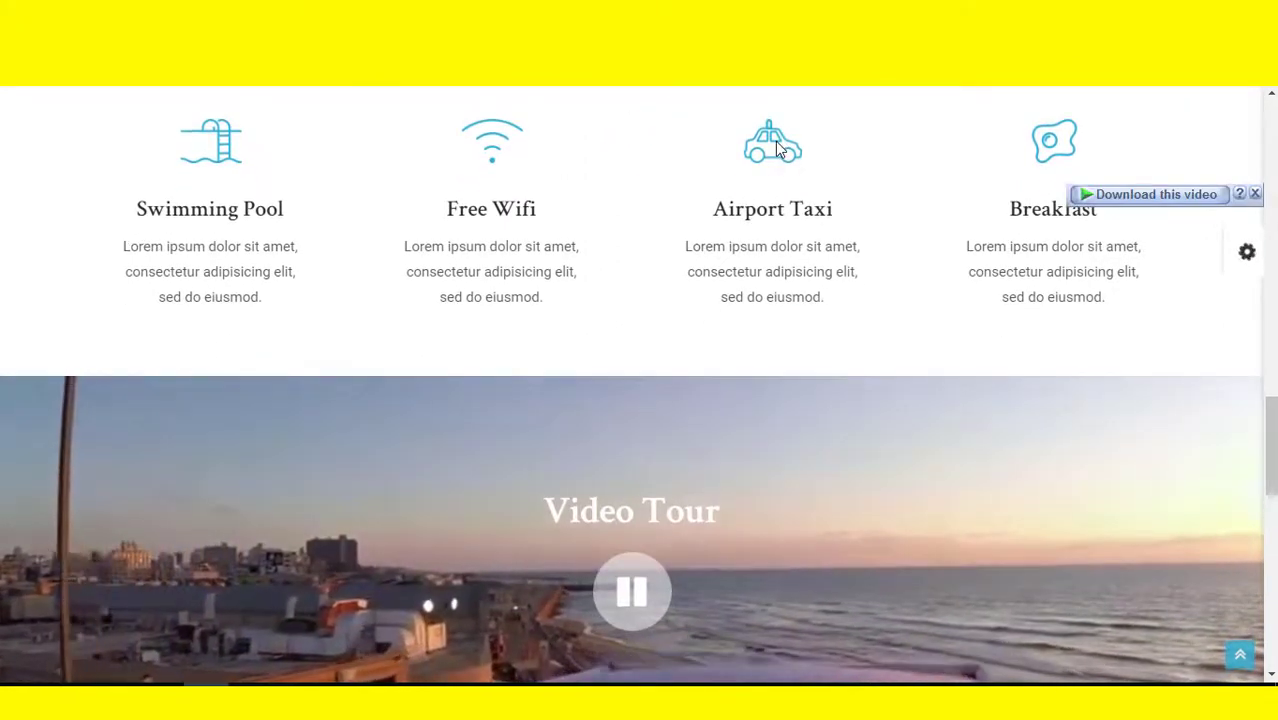
pyautogui.scroll(-2, 679, 283)
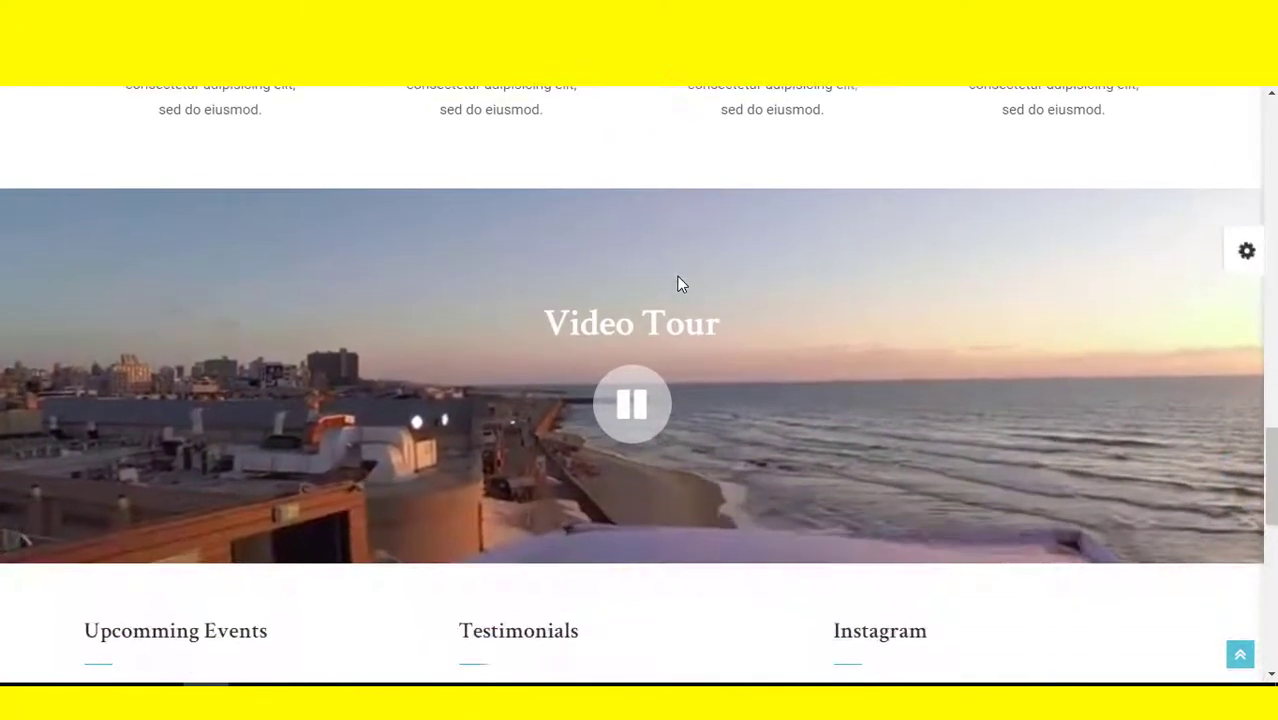
pyautogui.scroll(-1, 679, 284)
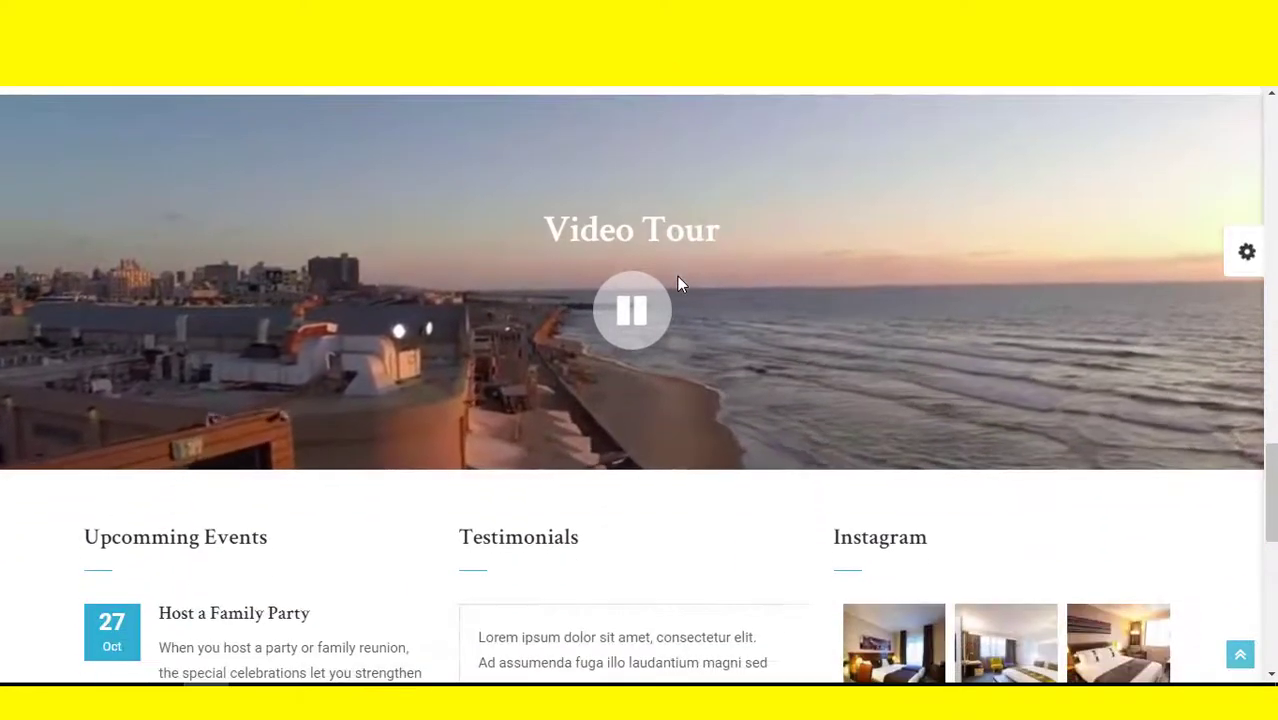
pyautogui.scroll(-9, 679, 284)
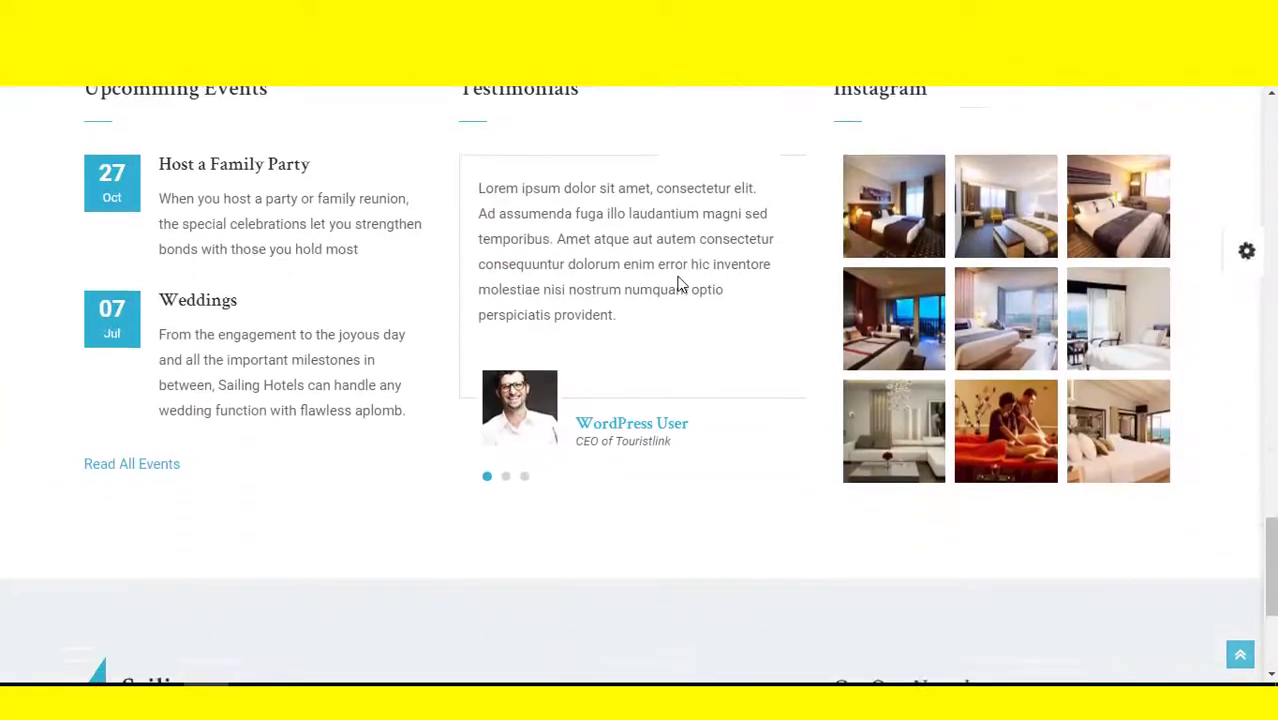
pyautogui.scroll(-1, 679, 284)
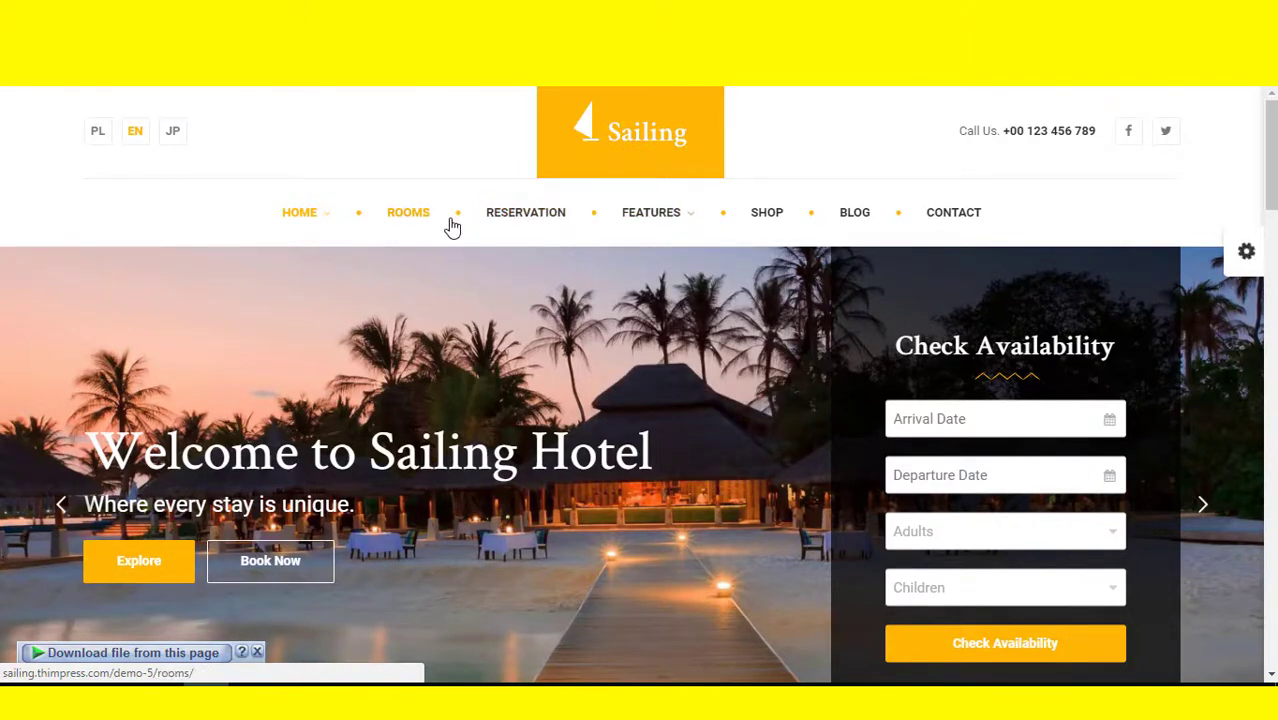
# Look through the orange Sailing demo's home page from the welcome banner through the master rooms to the footer.
pyautogui.scroll(-10, 432, 225)
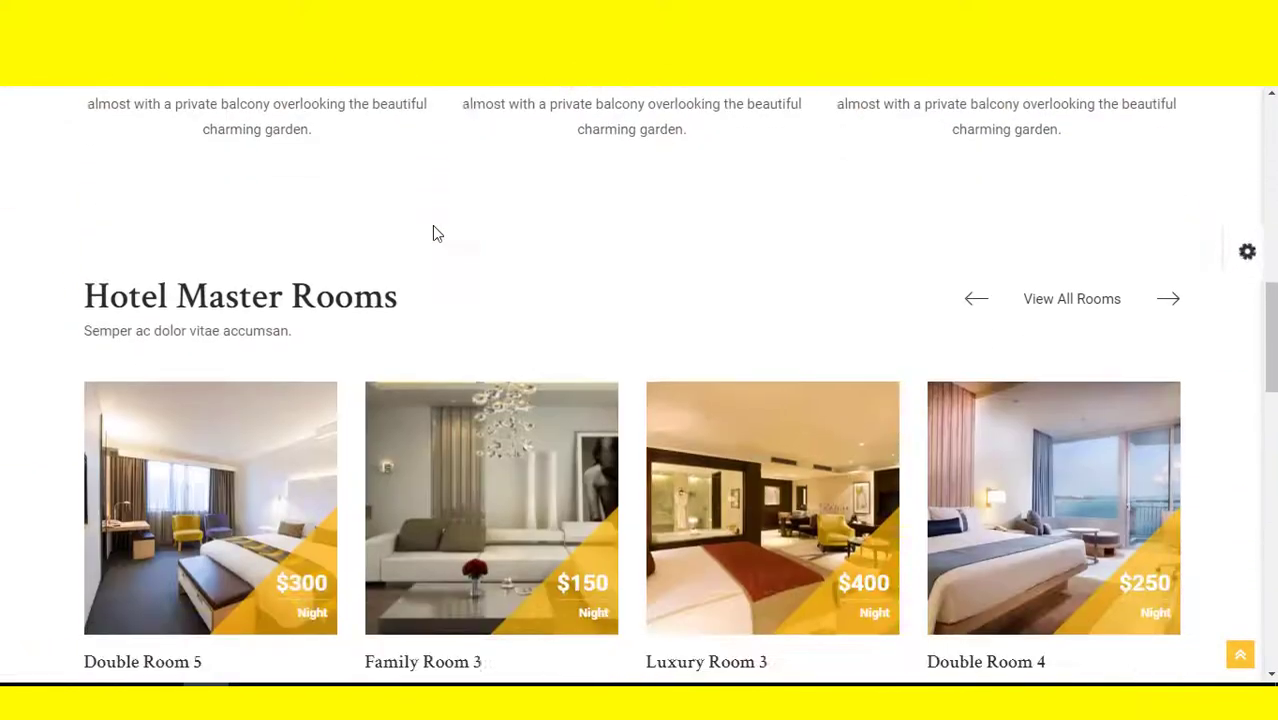
pyautogui.scroll(-8, 433, 227)
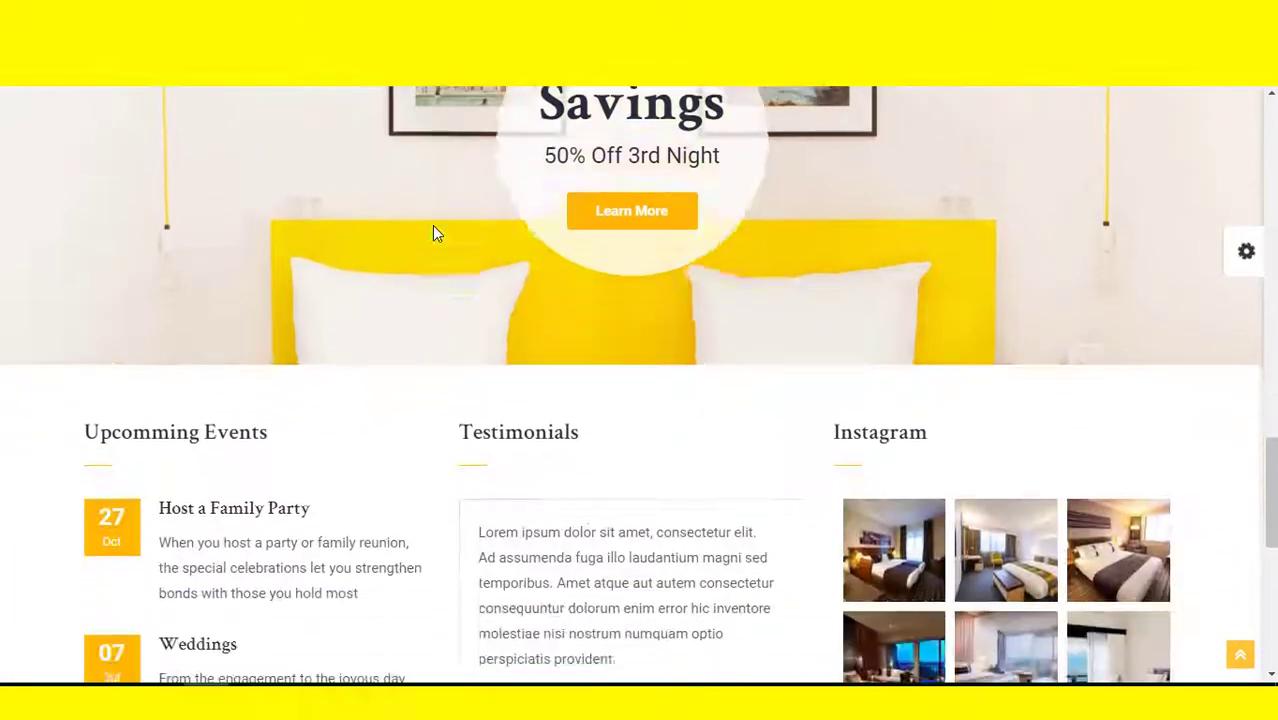
pyautogui.scroll(-6, 432, 225)
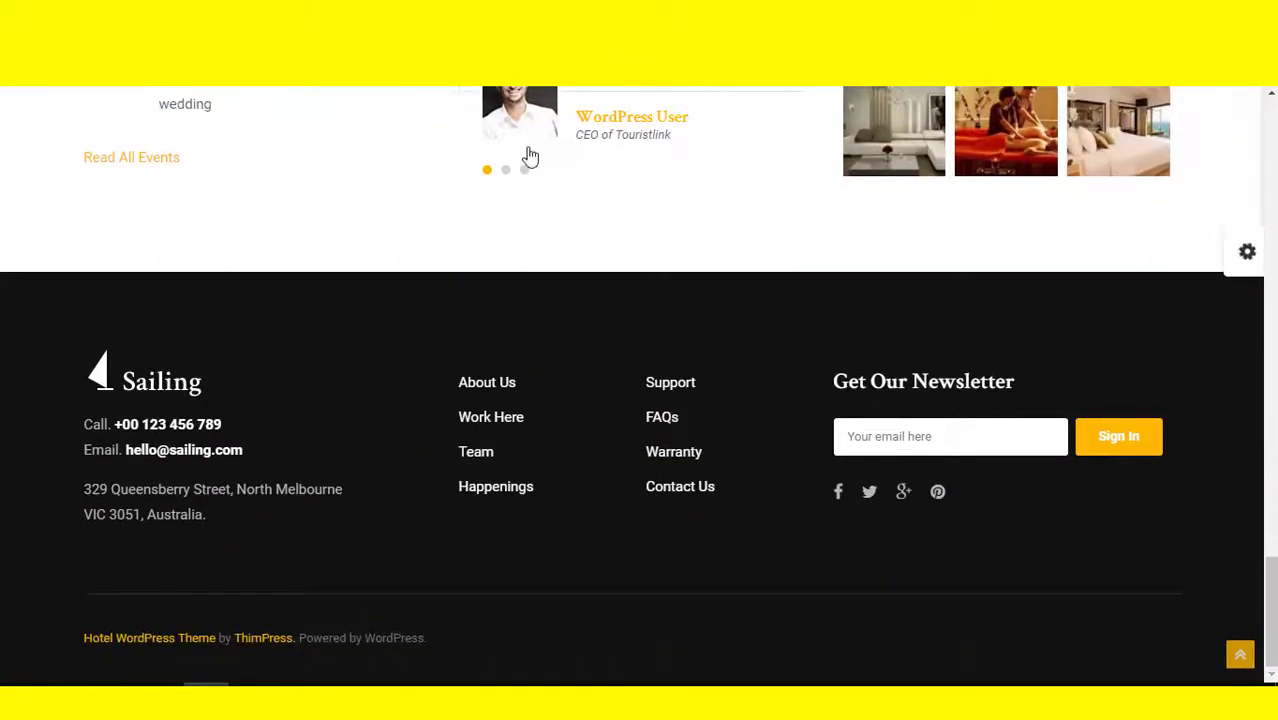
# Switch to the red Sailing demo and examine its home page from the welcome banner through the availability form to the upcoming events.
pyautogui.click(480, 14)
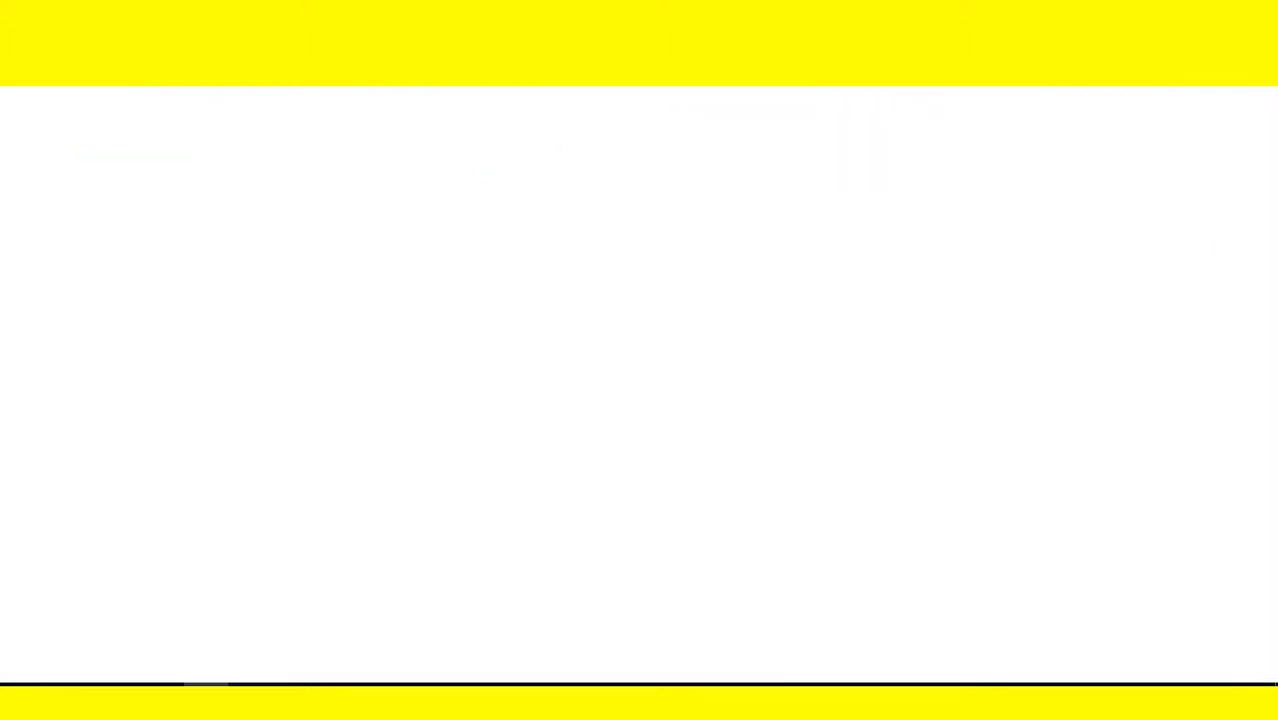
pyautogui.scroll(5, 608, 277)
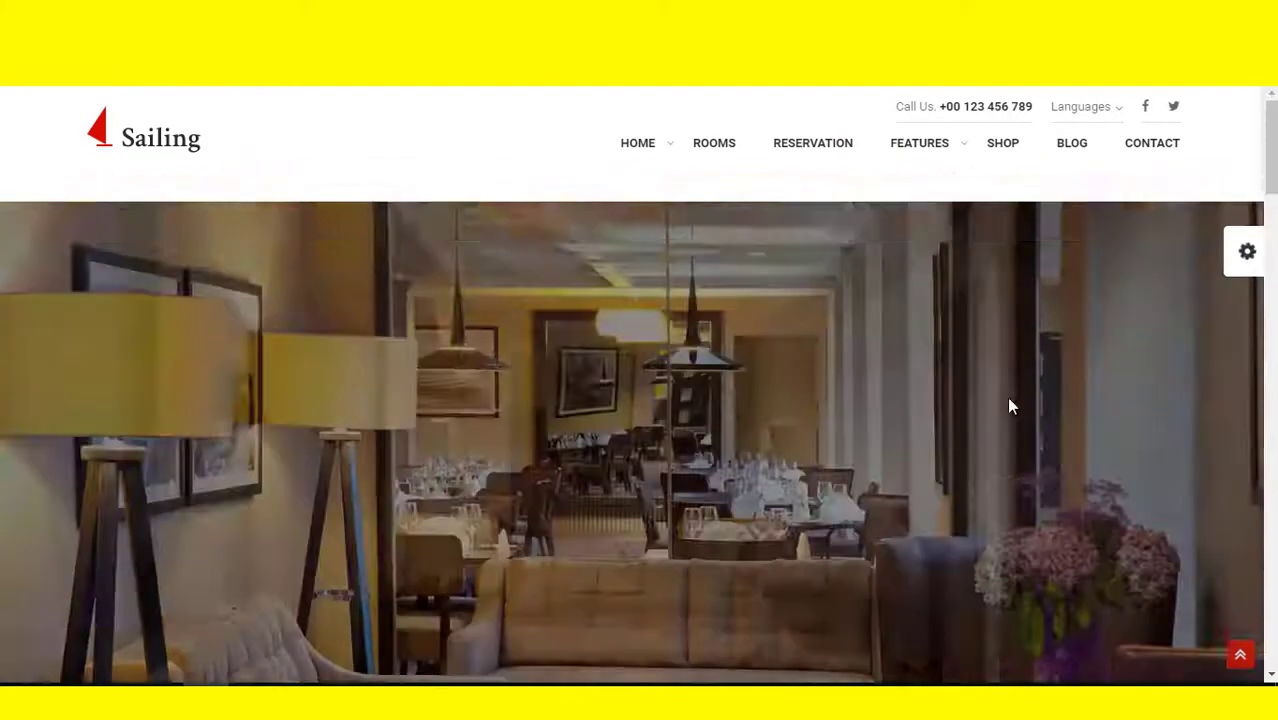
pyautogui.scroll(-4, 855, 363)
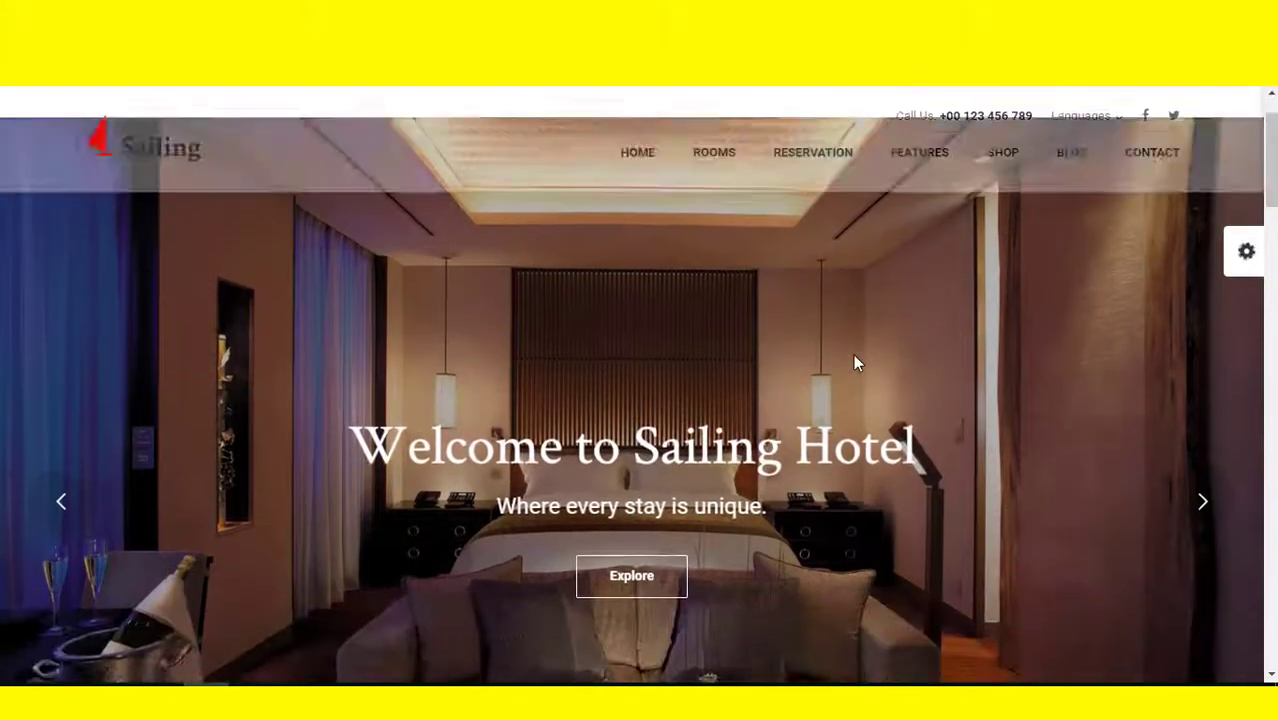
pyautogui.scroll(-5, 855, 363)
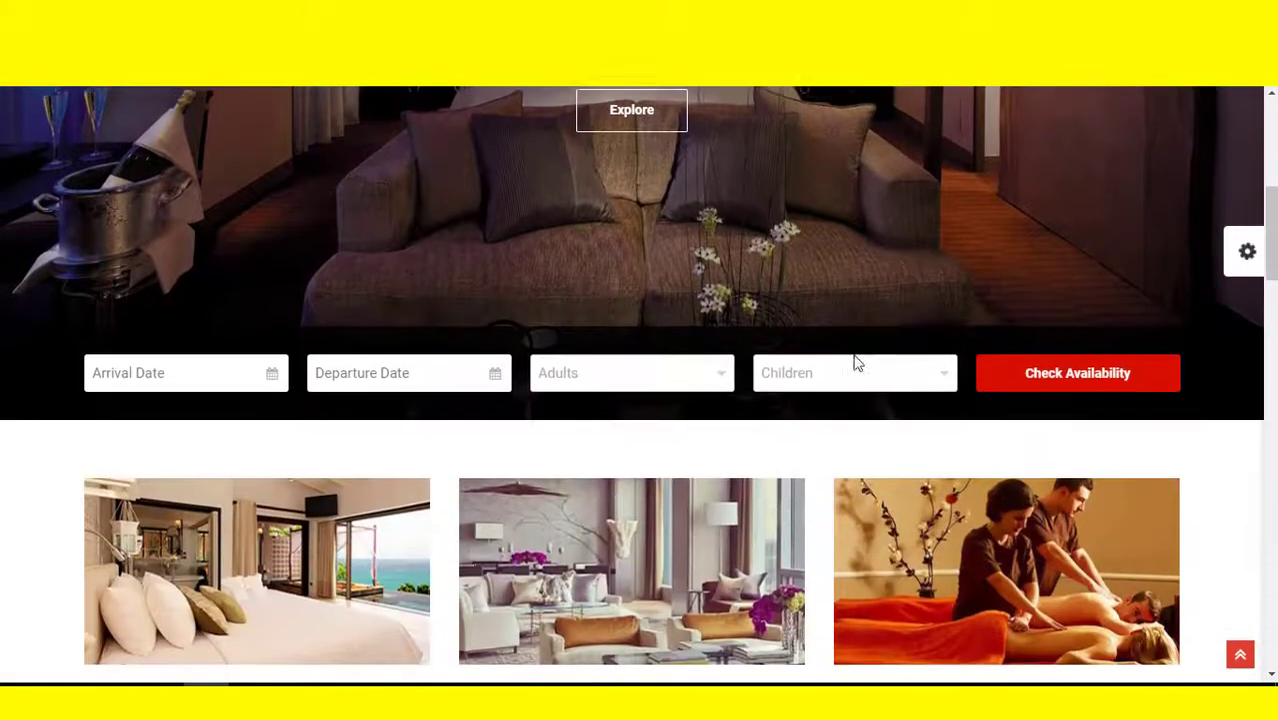
pyautogui.scroll(-7, 855, 363)
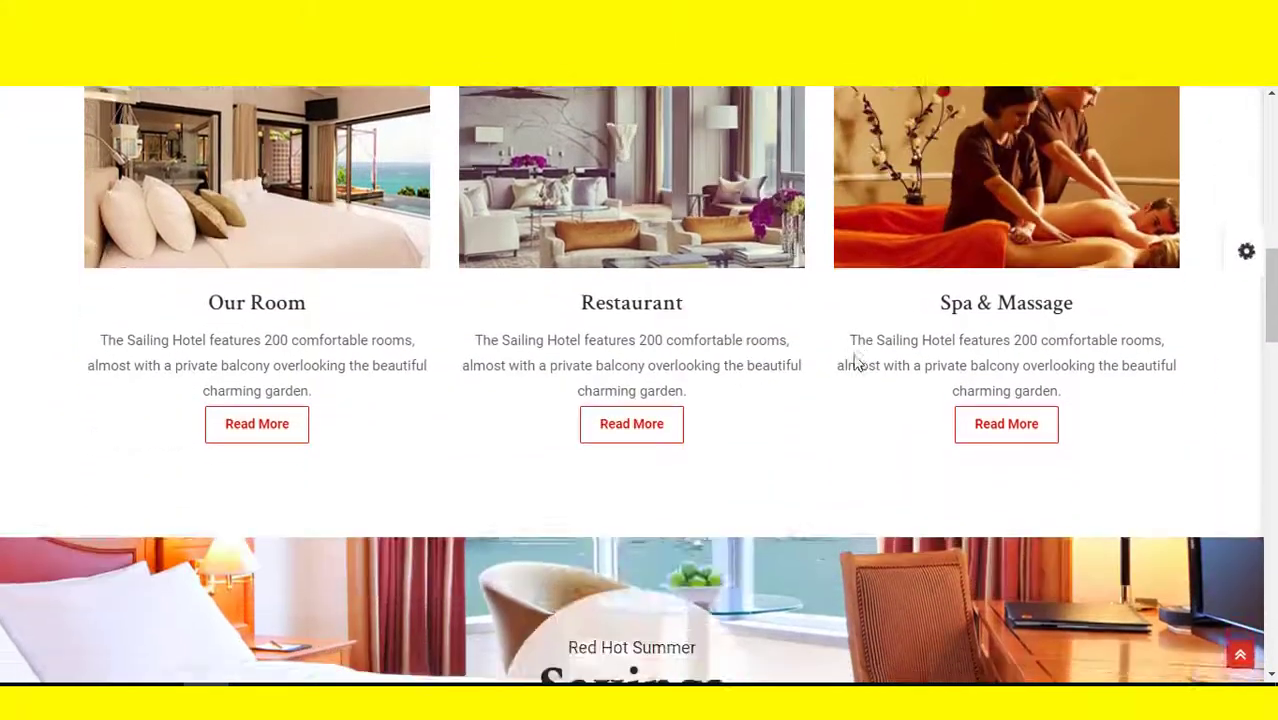
pyautogui.scroll(-8, 855, 363)
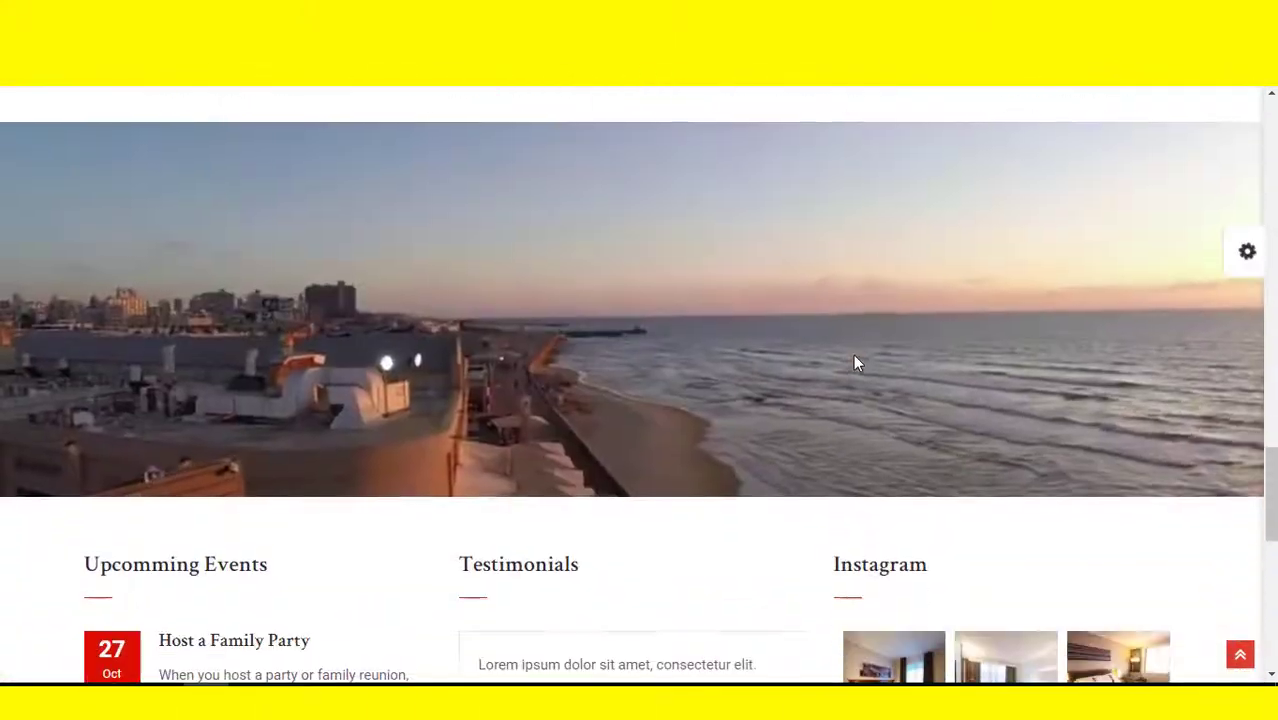
pyautogui.scroll(-3, 855, 363)
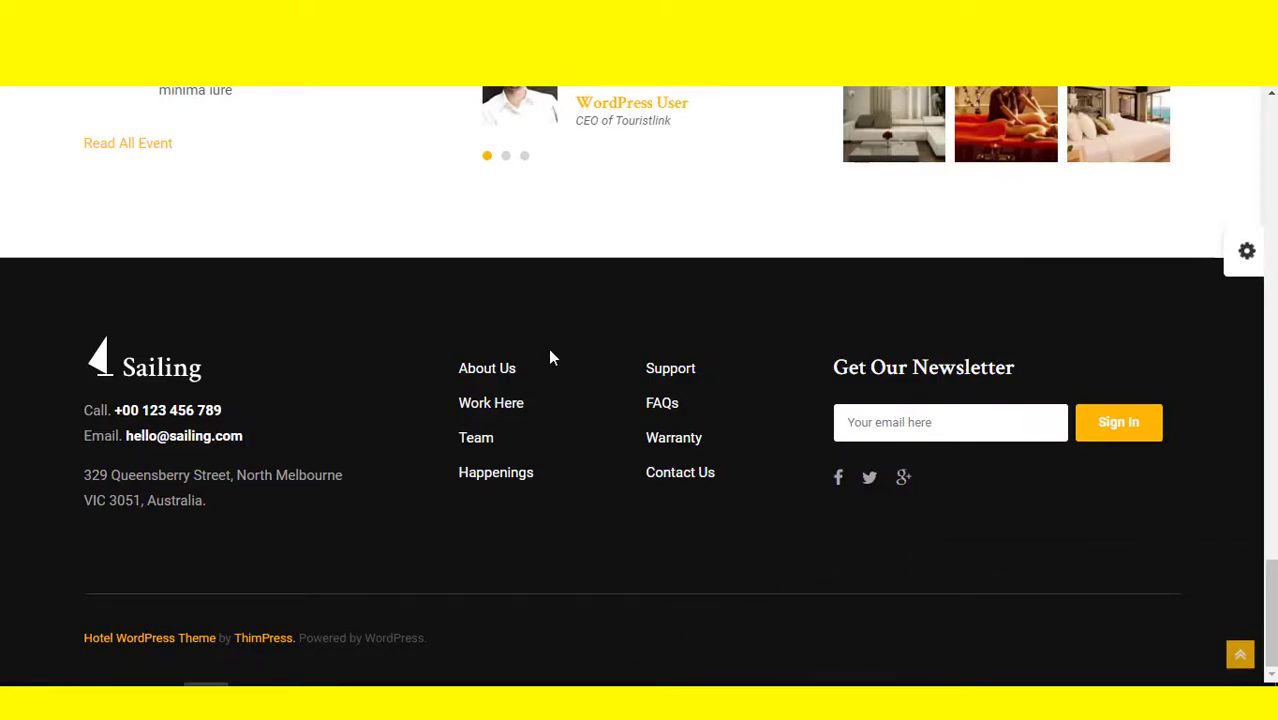
# Review the demo-6 home page, including its service cards, Check Availability form, master rooms and events sections.
pyautogui.scroll(10, 548, 358)
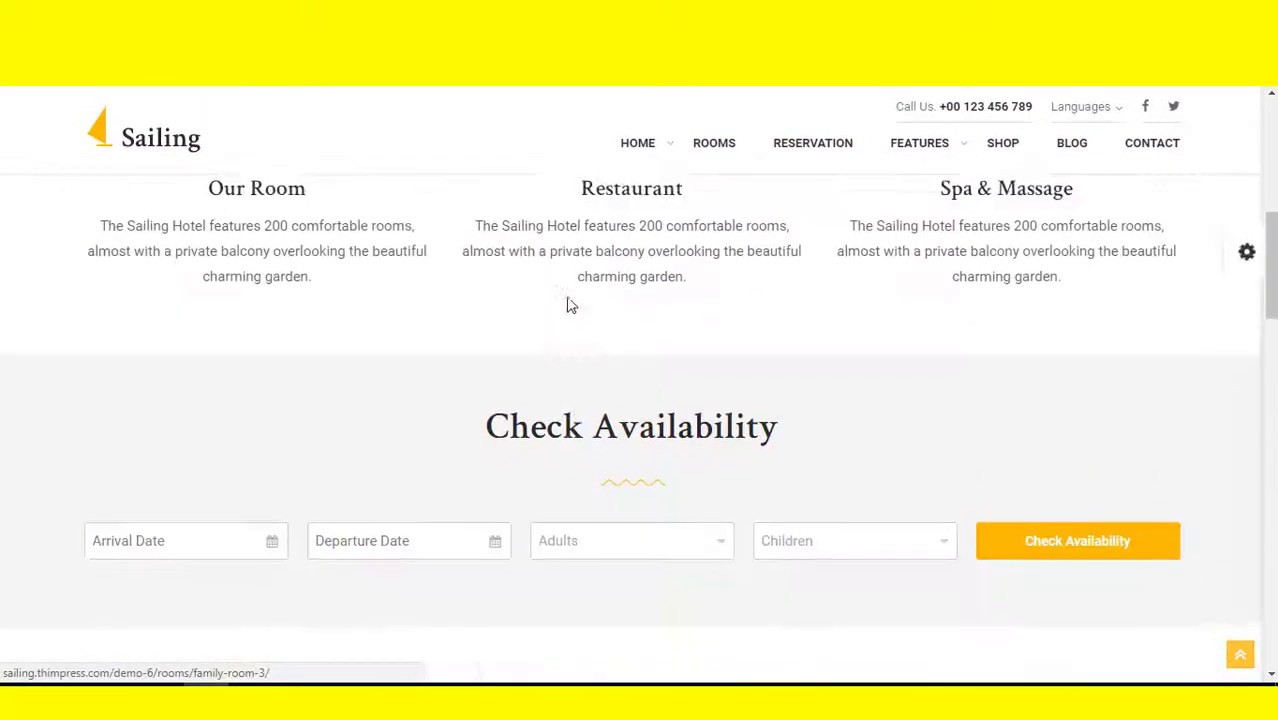
pyautogui.scroll(10, 566, 304)
pyautogui.scroll(-2, 703, 420)
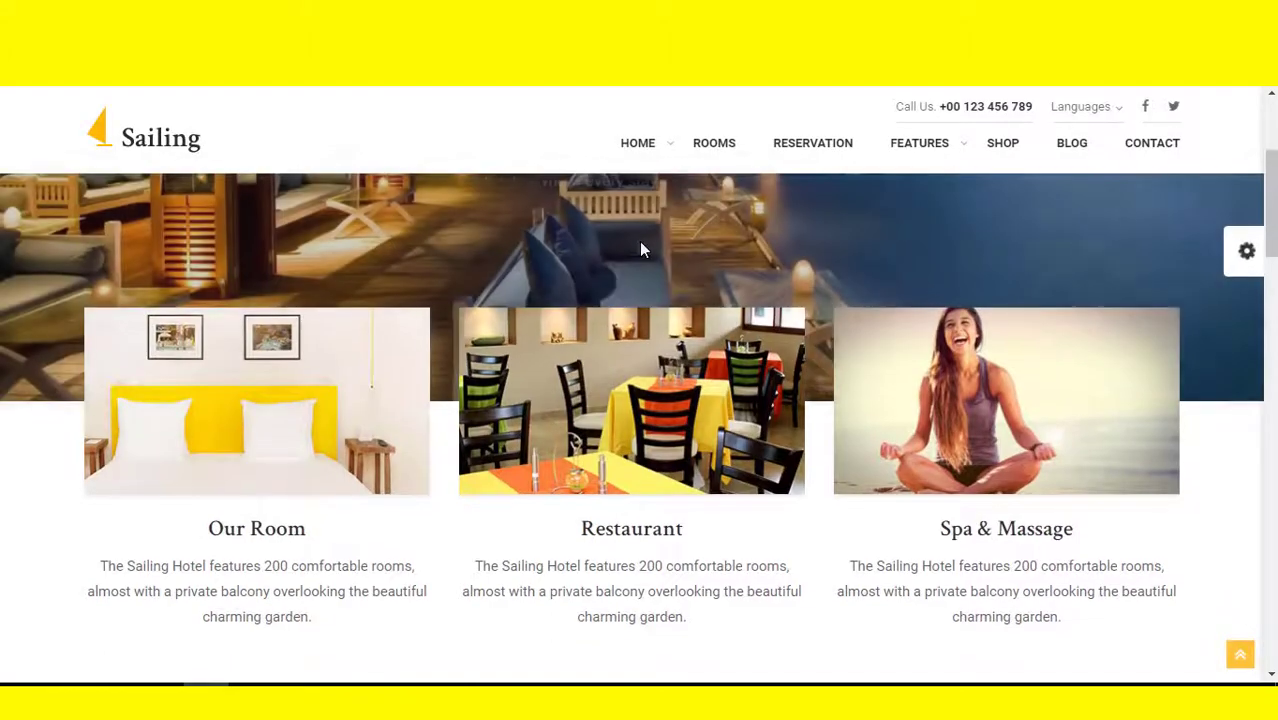
pyautogui.scroll(2, 641, 242)
pyautogui.scroll(-7, 641, 228)
pyautogui.scroll(-10, 641, 228)
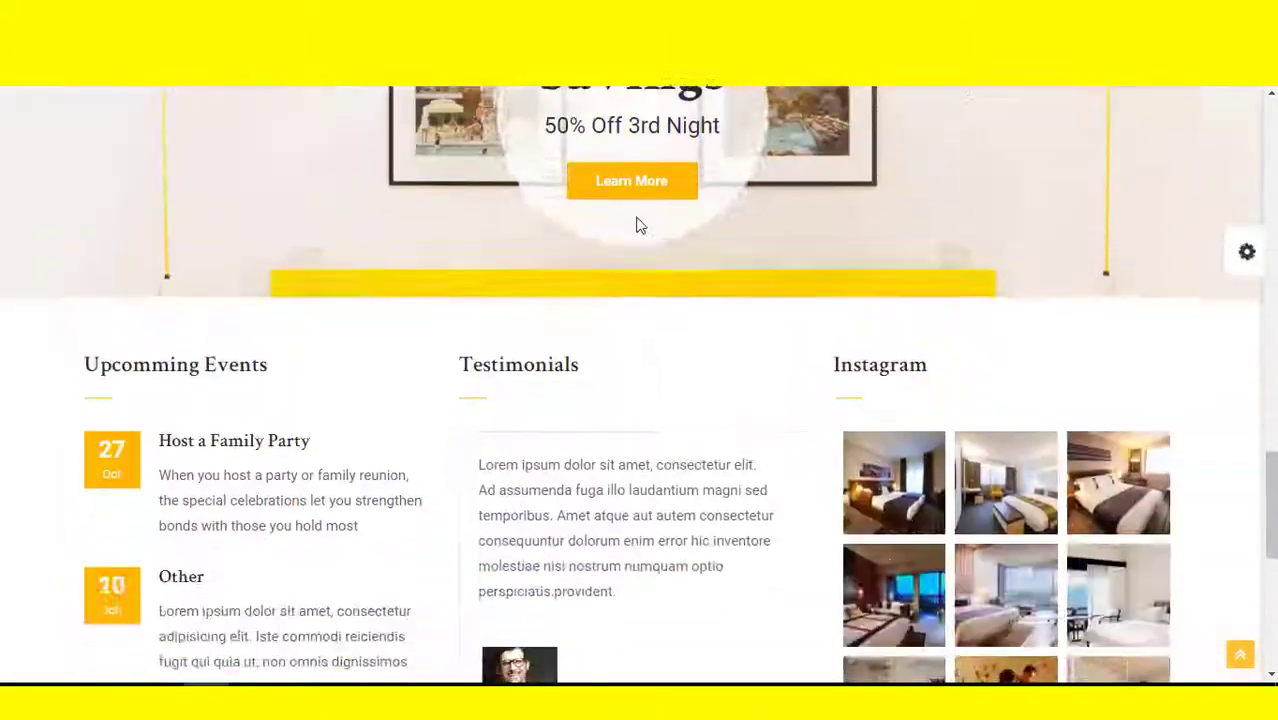
pyautogui.scroll(7, 639, 223)
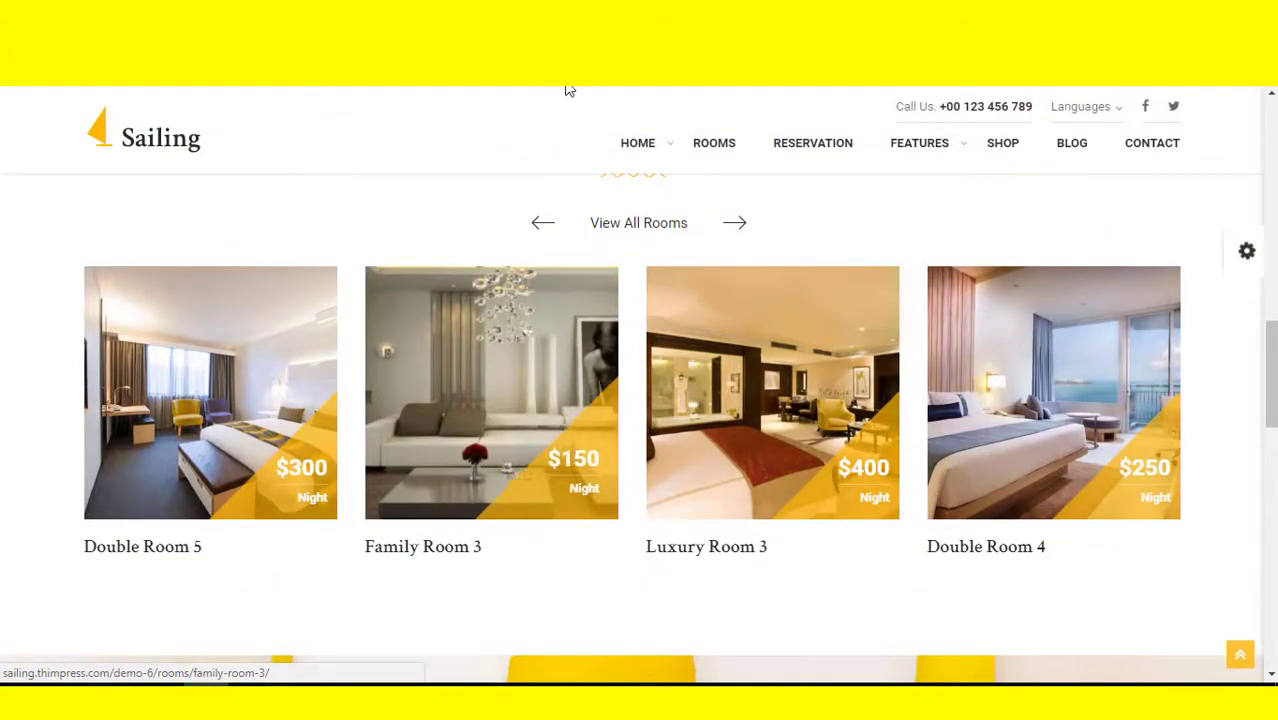
# Open the Family Room 3 page and inspect the arrival date, departure date, adults and children fields of its reservation form.
pyautogui.click(534, 495)
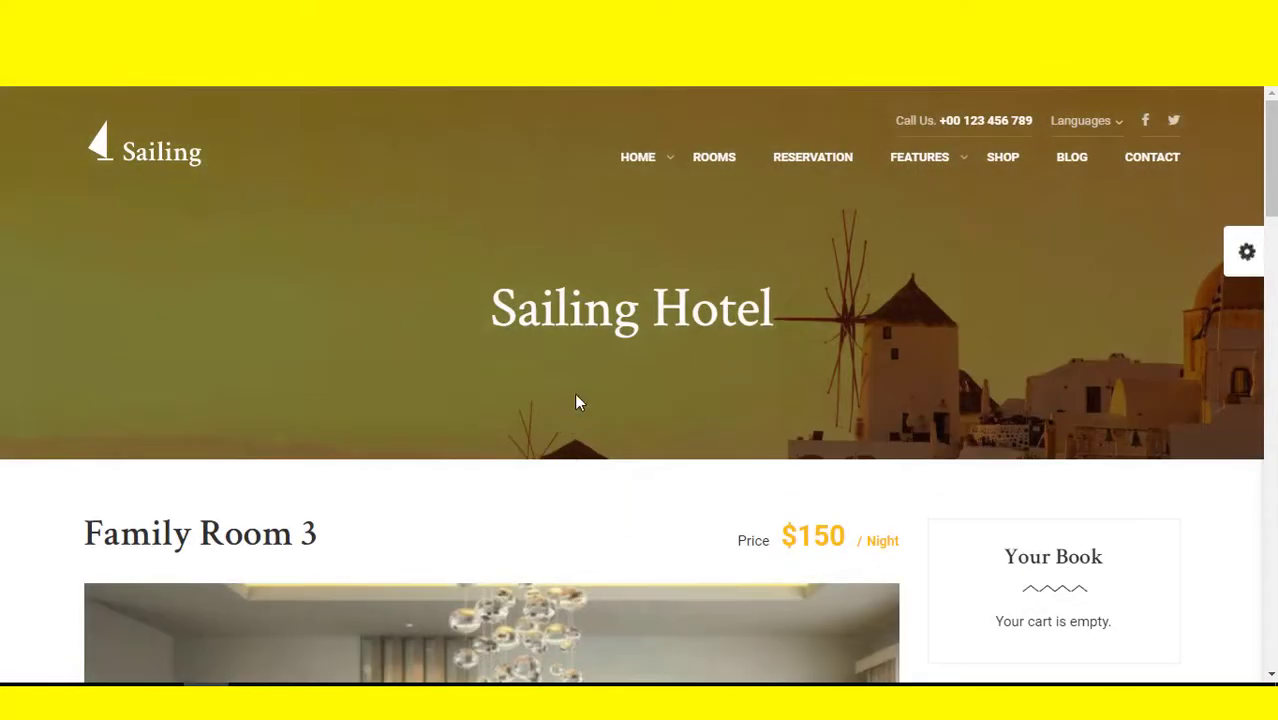
pyautogui.scroll(-4, 576, 401)
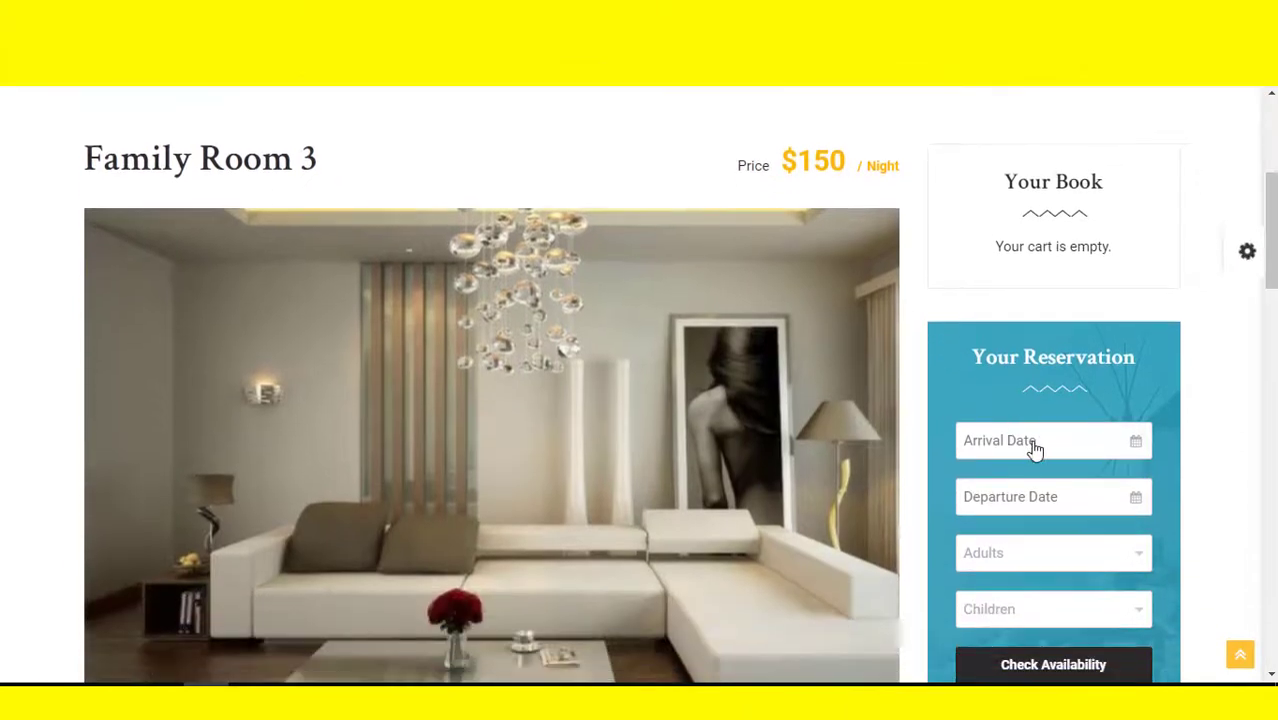
pyautogui.click(1040, 452)
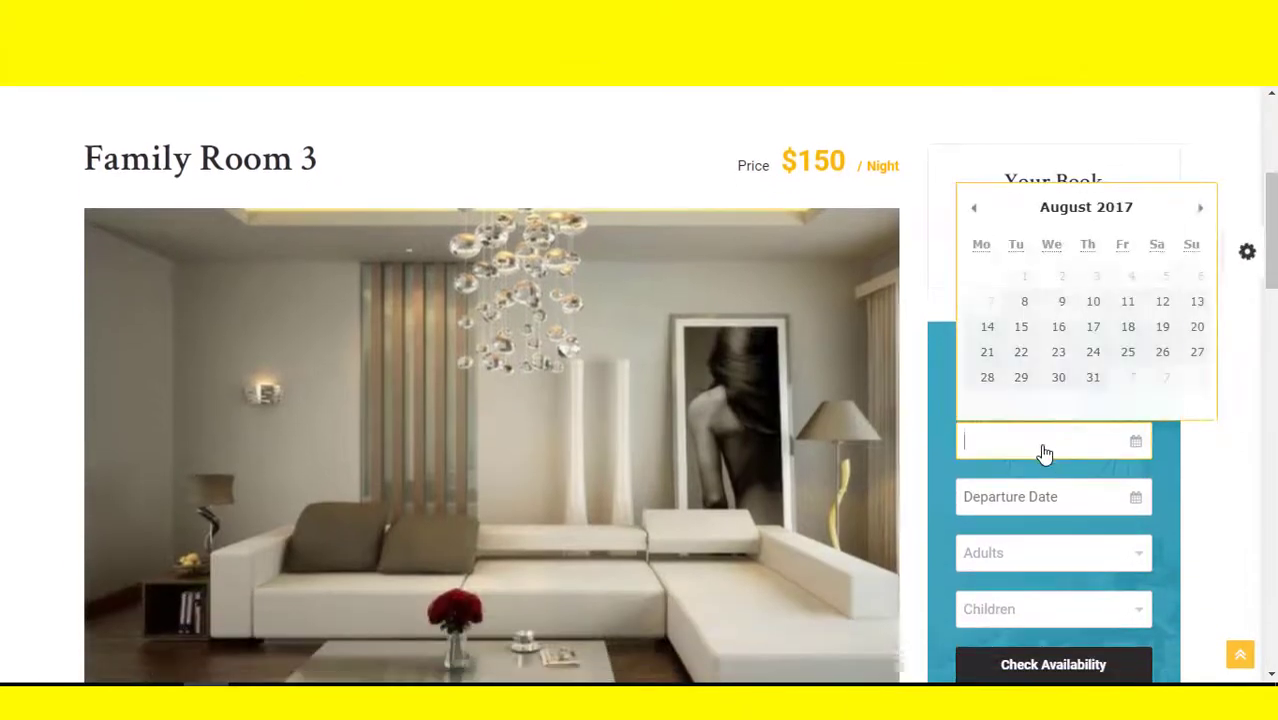
pyautogui.click(1128, 500)
pyautogui.click(1093, 551)
pyautogui.click(1093, 611)
pyautogui.scroll(1, 800, 372)
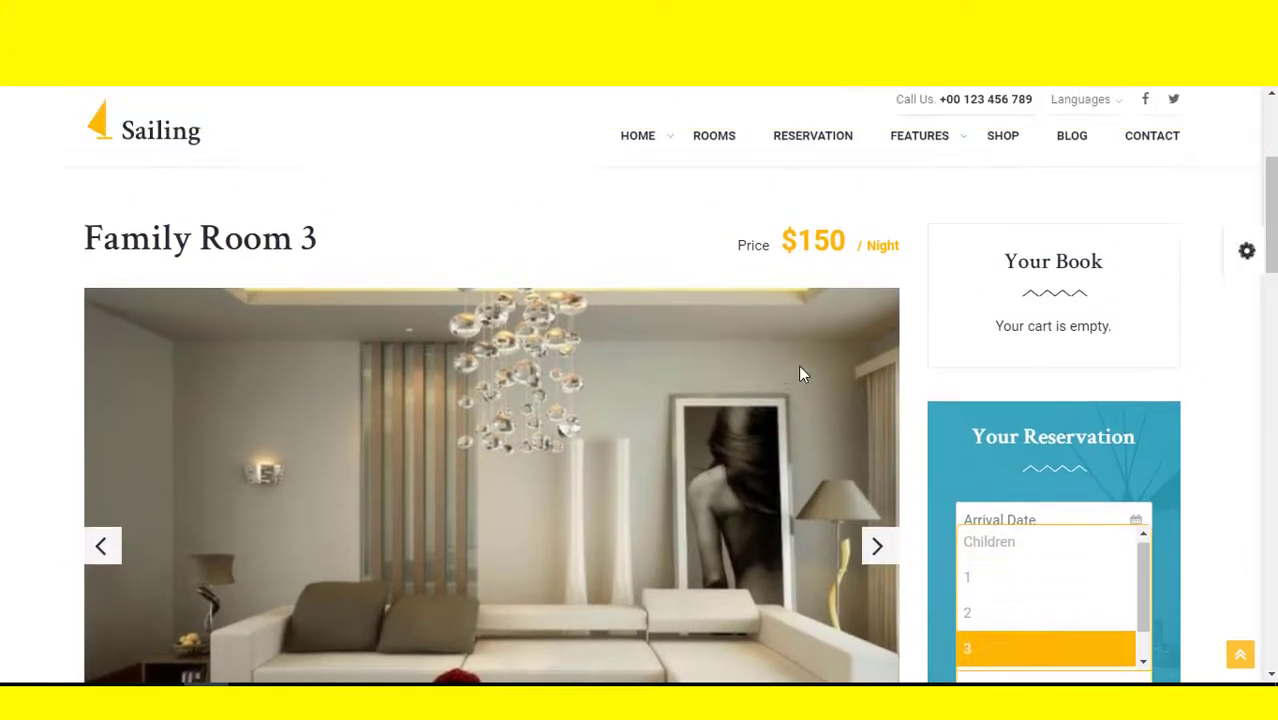
# Display the pricing plans of Family Room 3 and view the Regular Plan's daily price table.
pyautogui.scroll(-5, 800, 372)
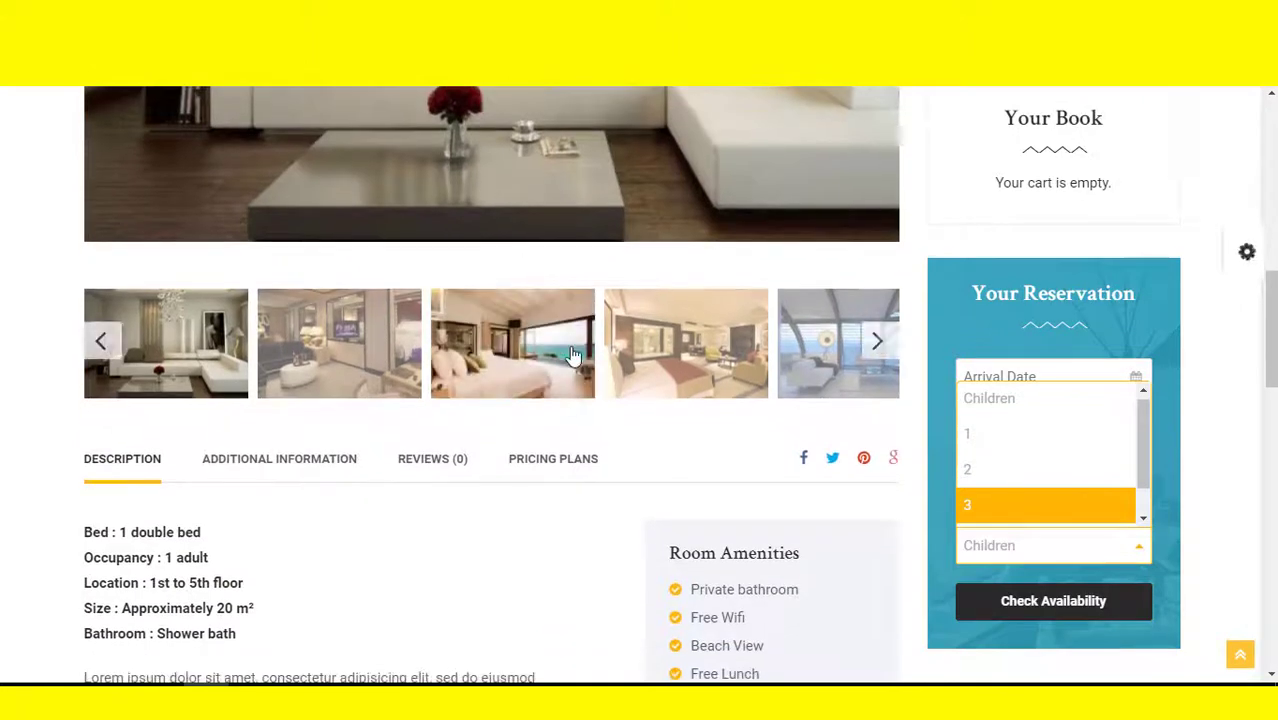
pyautogui.scroll(-2, 573, 355)
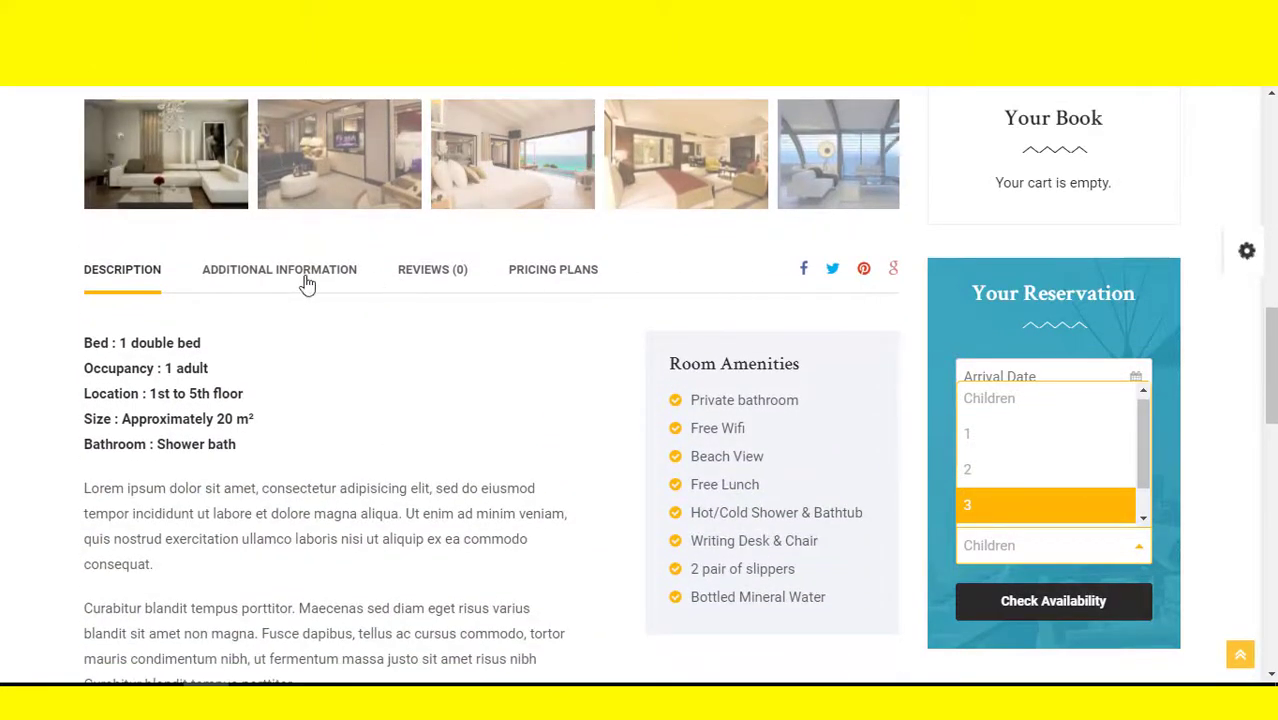
pyautogui.click(545, 272)
pyautogui.scroll(-3, 508, 300)
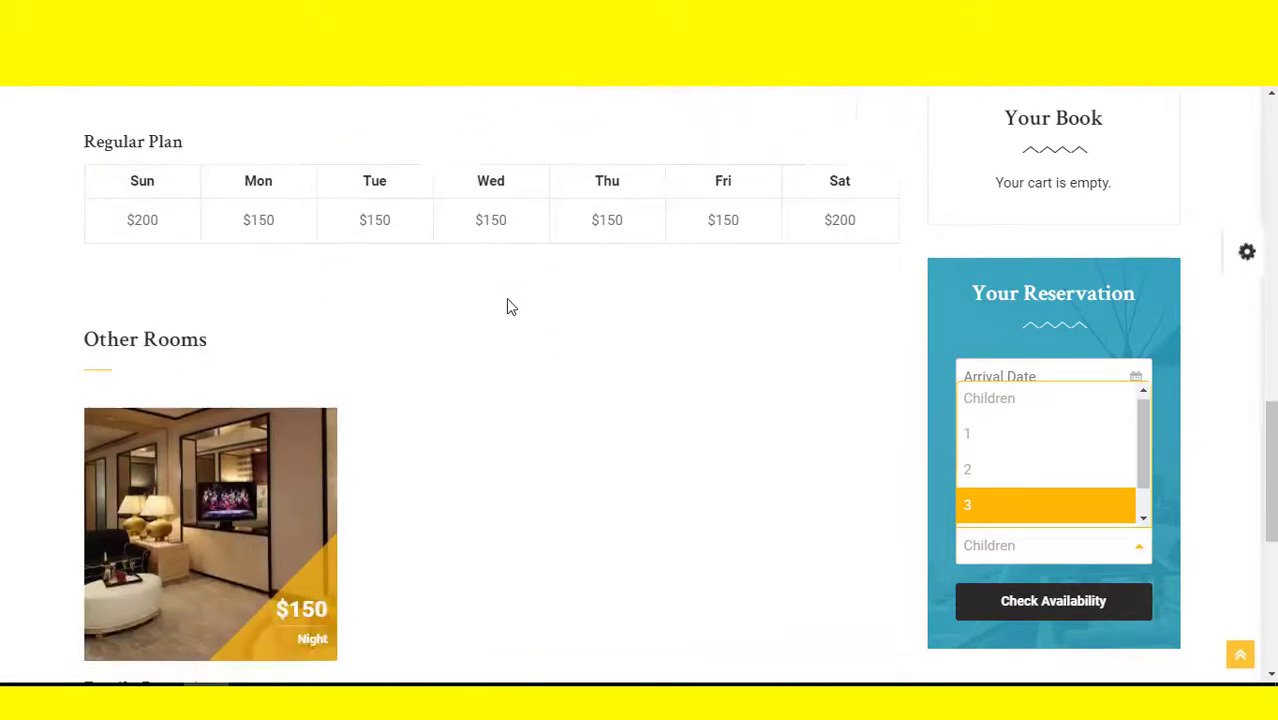
pyautogui.scroll(2, 590, 251)
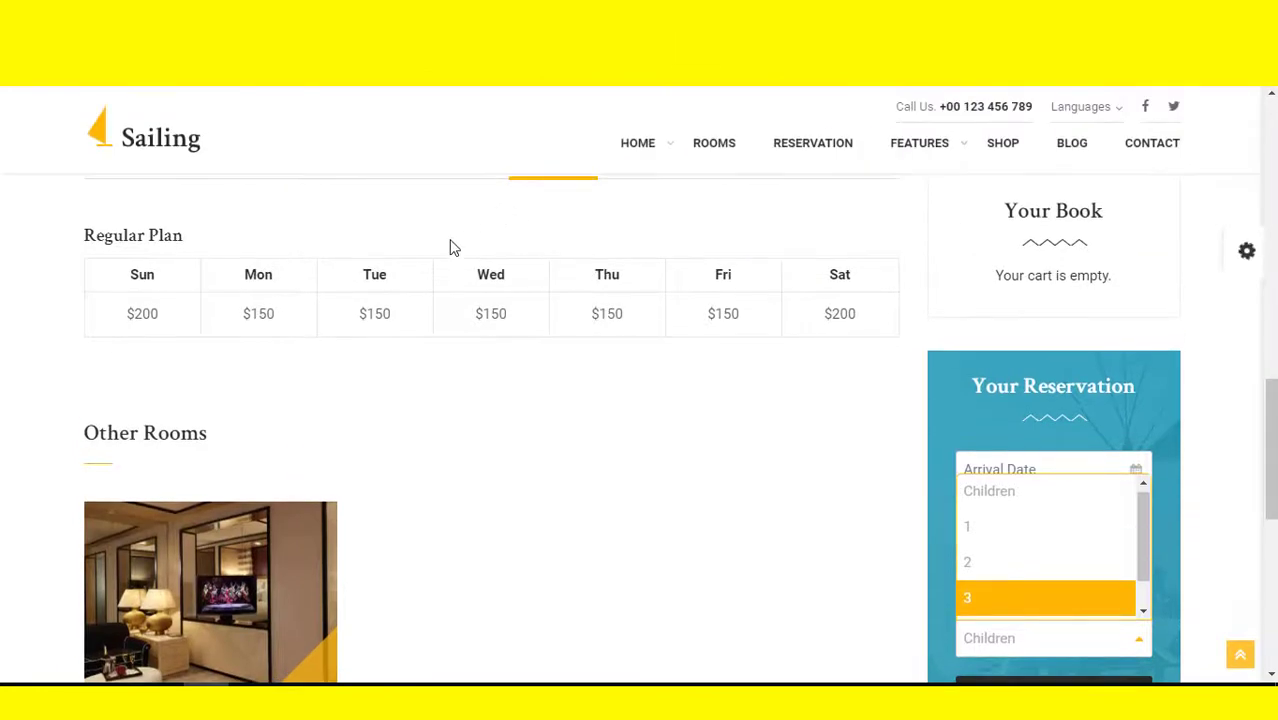
# Check the room's reviews and additional information, and read through its description.
pyautogui.click(451, 250)
pyautogui.click(228, 252)
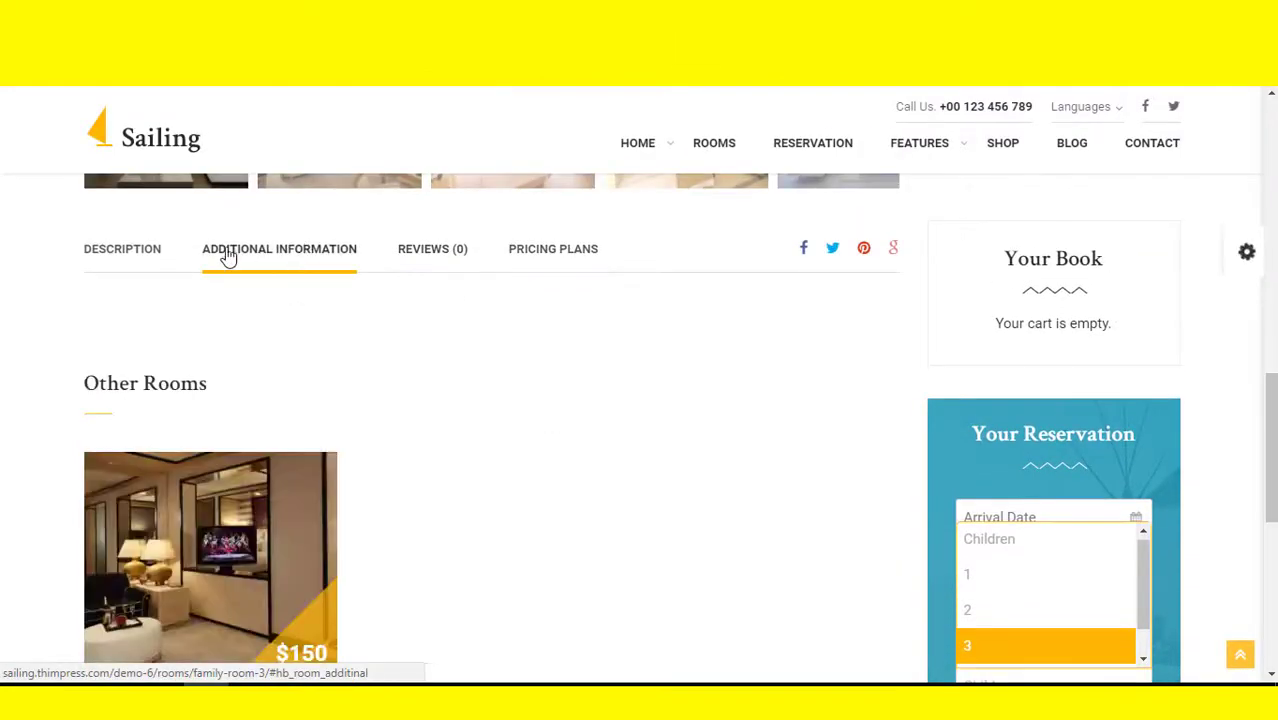
pyautogui.click(135, 252)
pyautogui.scroll(-6, 410, 336)
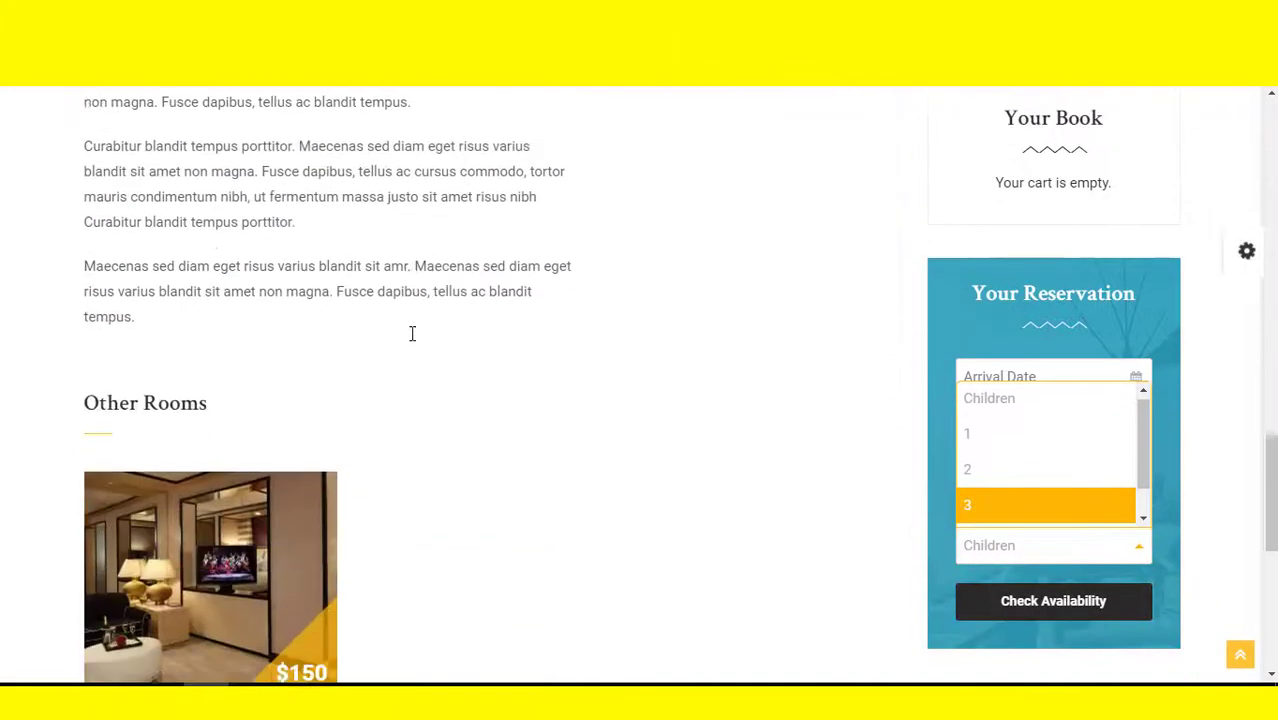
pyautogui.scroll(4, 789, 290)
pyautogui.scroll(5, 789, 290)
# Highlight the Room Amenities list from Private bathroom through Bottled Mineral Water and view the rest of the room page.
pyautogui.scroll(-3, 824, 479)
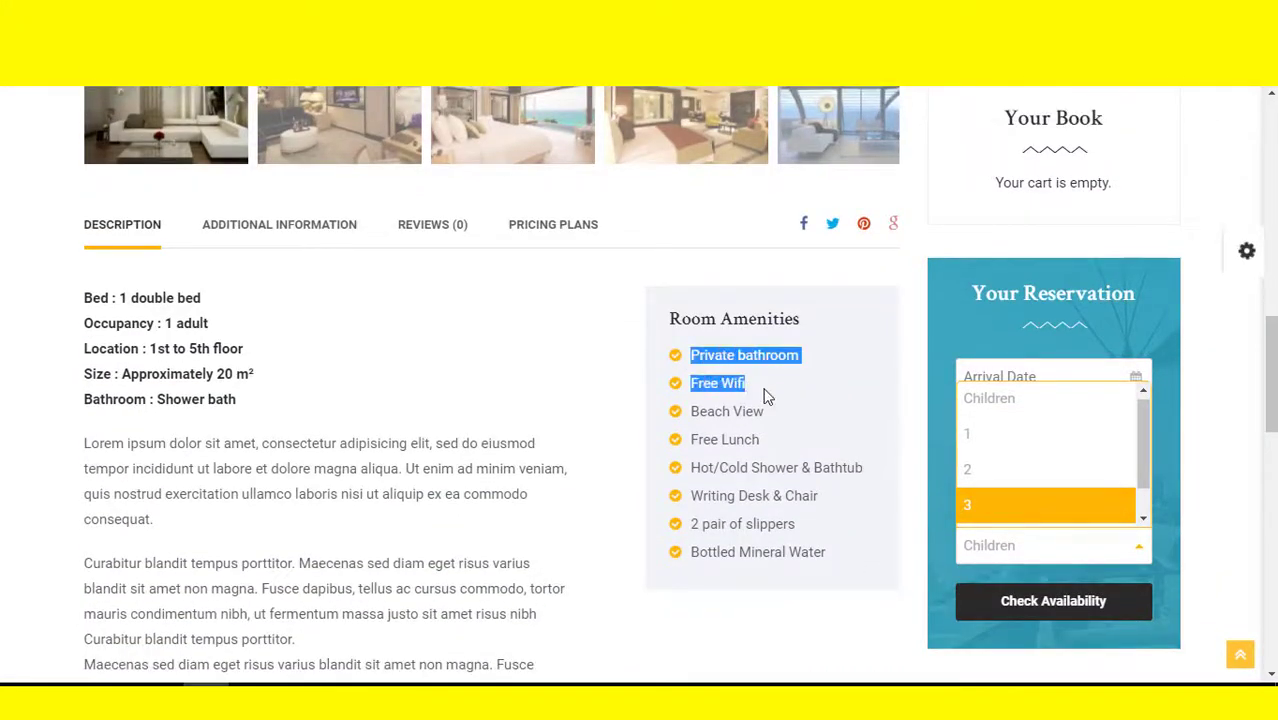
pyautogui.moveTo(800, 447); pyautogui.dragTo(840, 467)
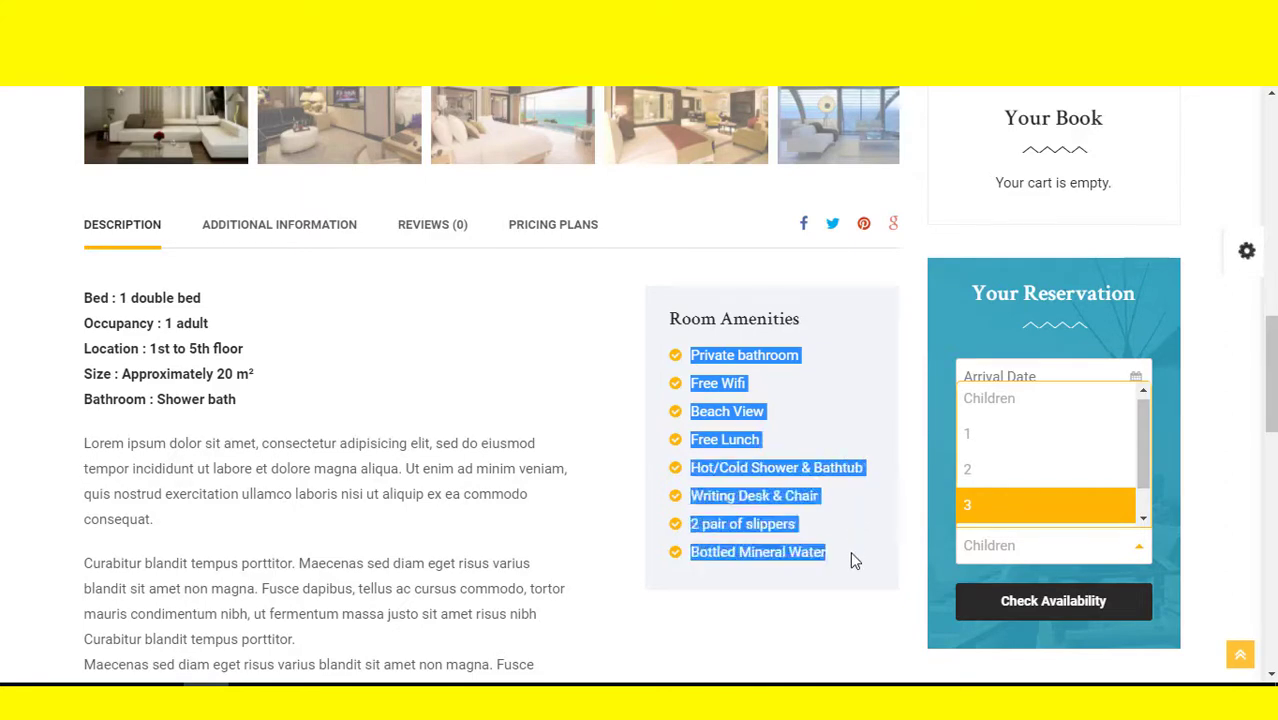
pyautogui.scroll(-9, 712, 455)
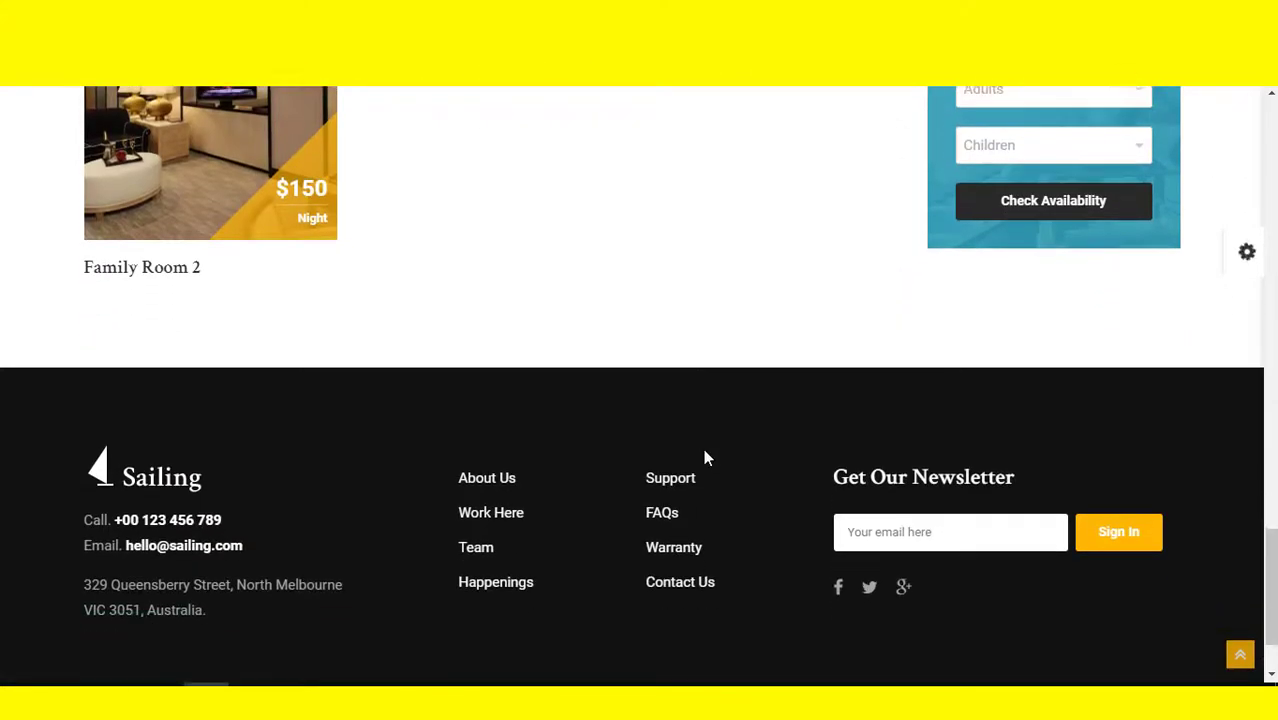
pyautogui.scroll(-2, 704, 451)
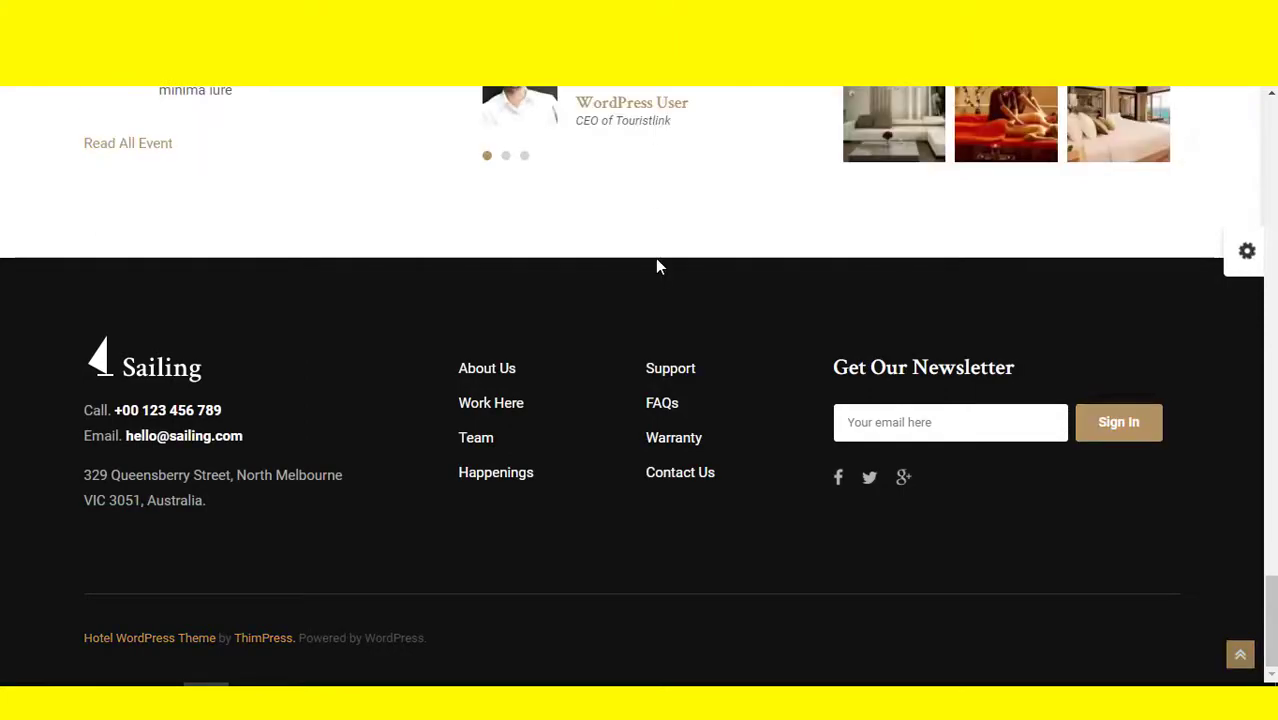
# Review the second demo home page from the footer back to the opening banner, including the Savings offer and services section.
pyautogui.scroll(10, 655, 260)
pyautogui.scroll(10, 655, 265)
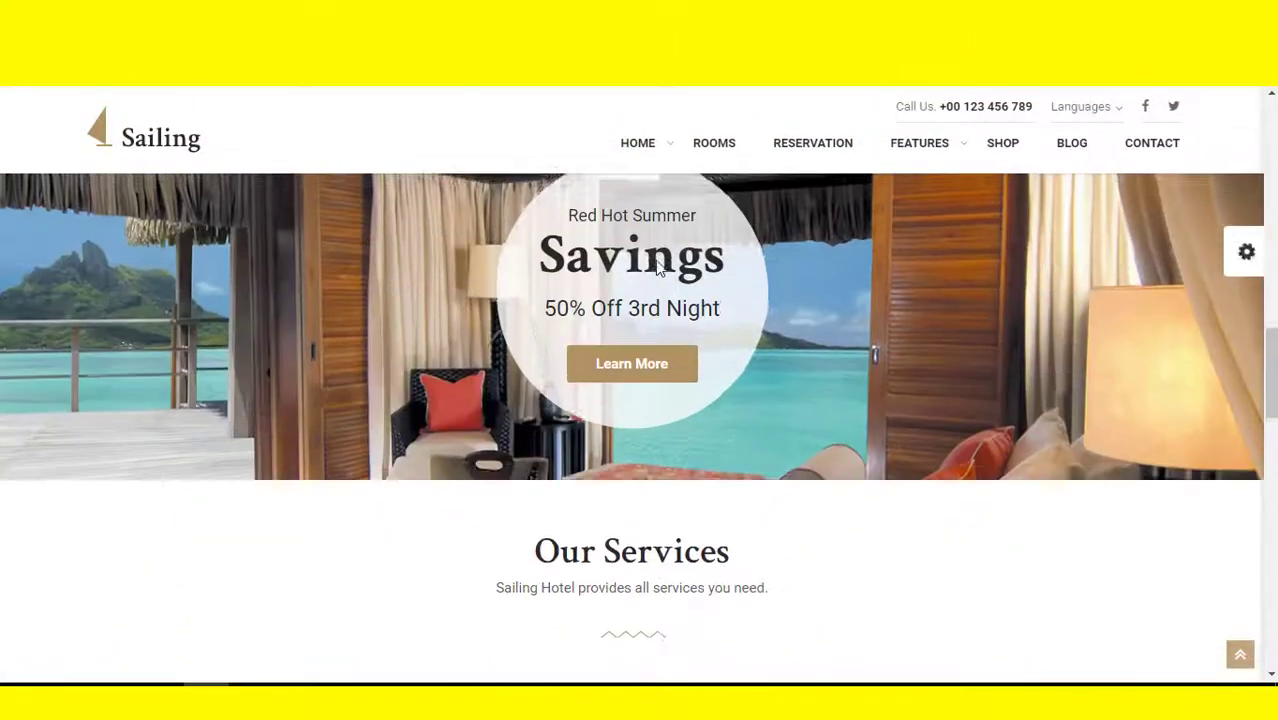
pyautogui.scroll(-2, 655, 260)
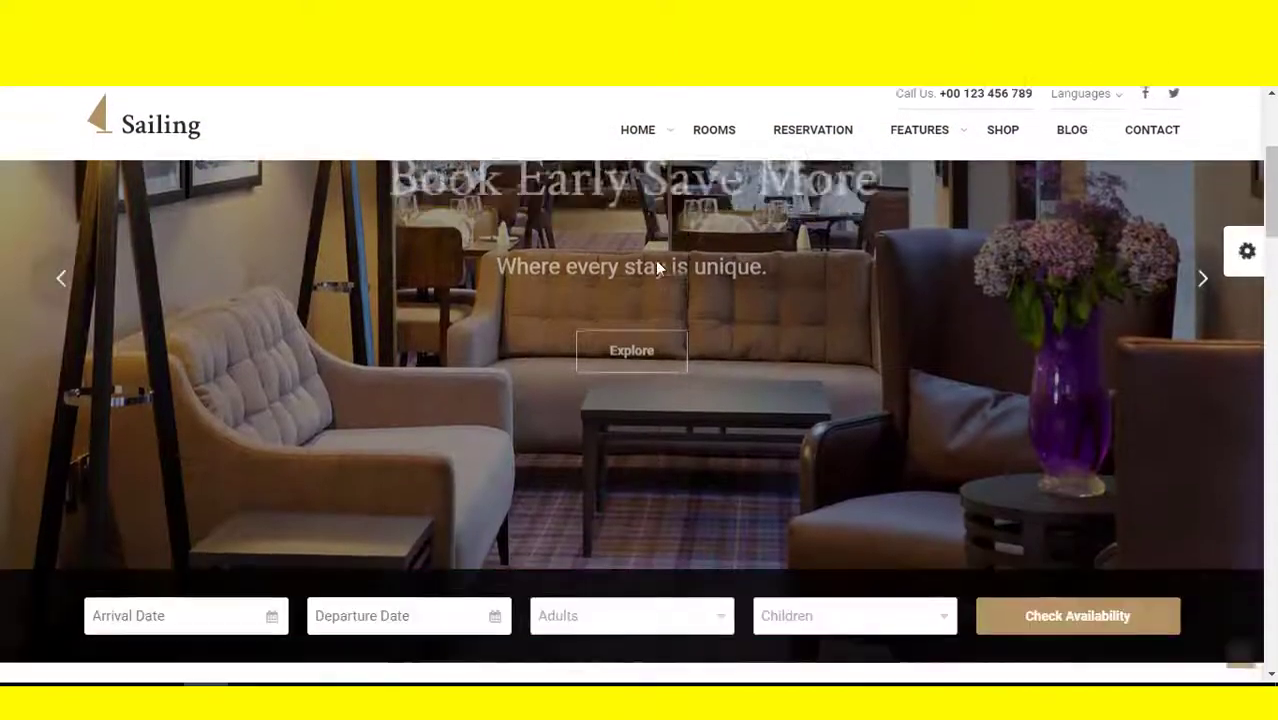
pyautogui.scroll(4, 662, 258)
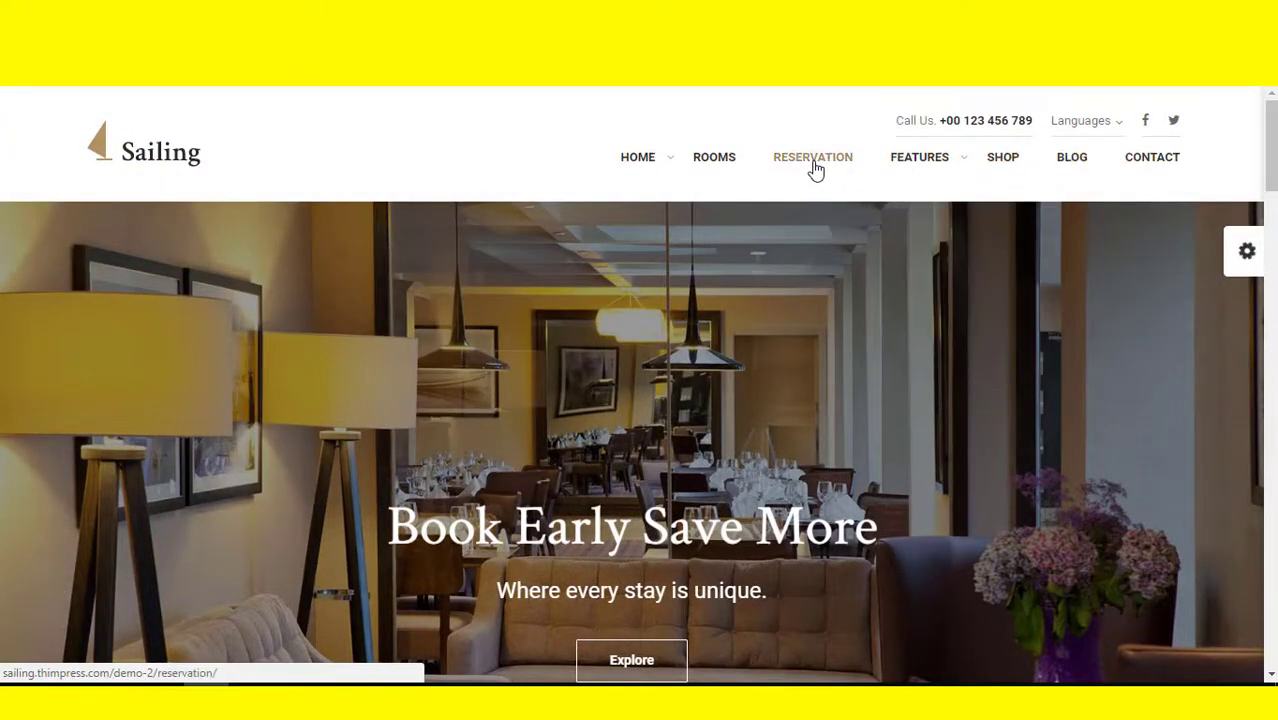
# Open the third demo home page and examine its Check Availability form and Hotel Master Rooms section.
pyautogui.moveTo(661, 170)
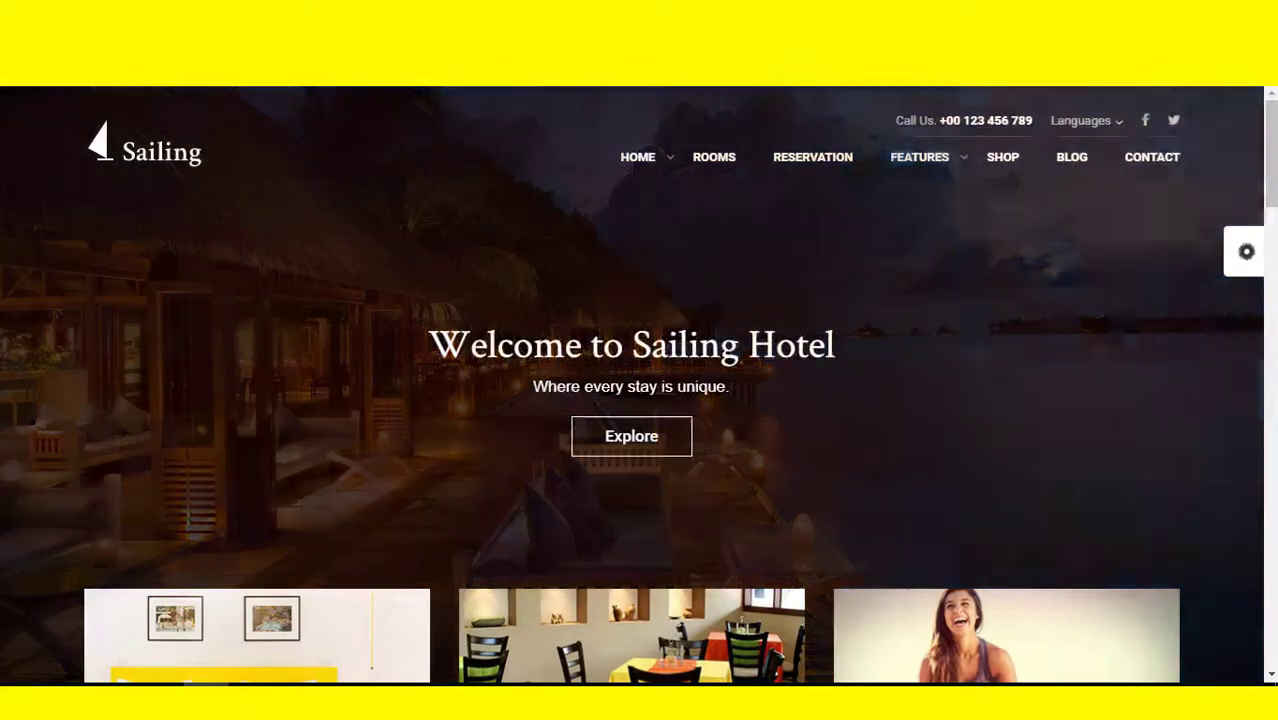
pyautogui.moveTo(895, 150)
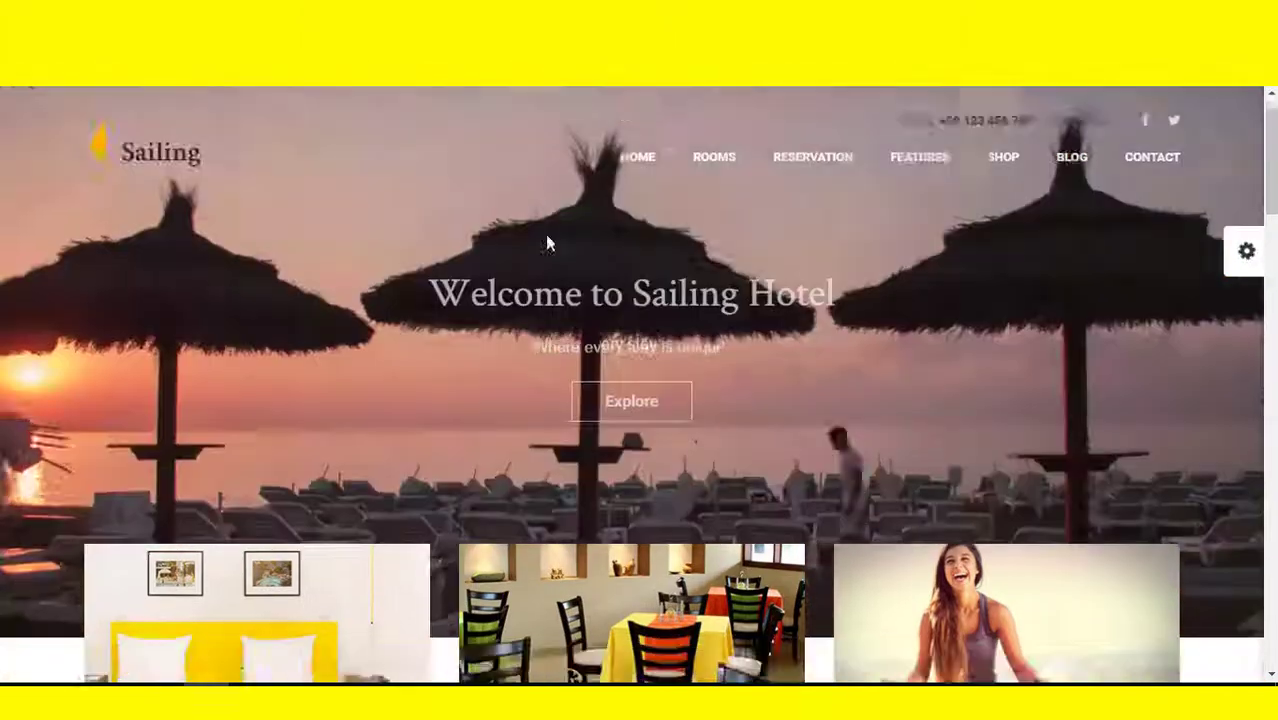
pyautogui.scroll(-7, 548, 242)
pyautogui.scroll(-2, 548, 242)
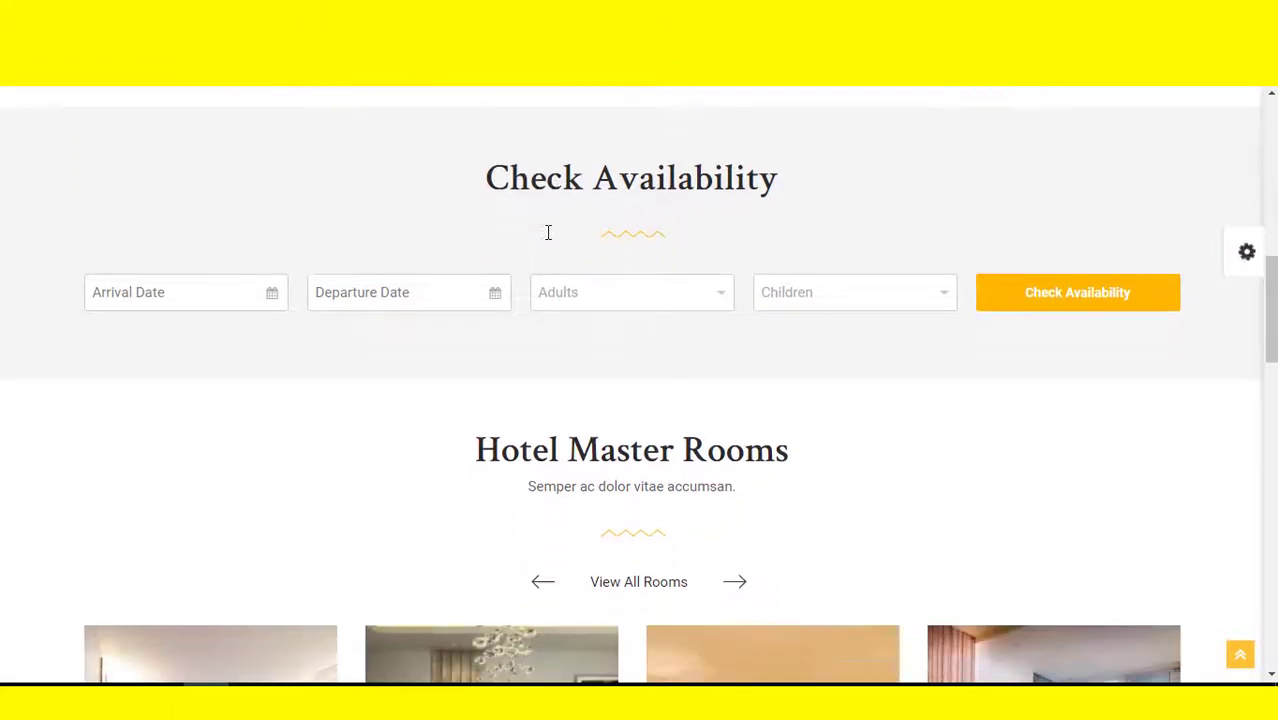
pyautogui.scroll(1, 700, 291)
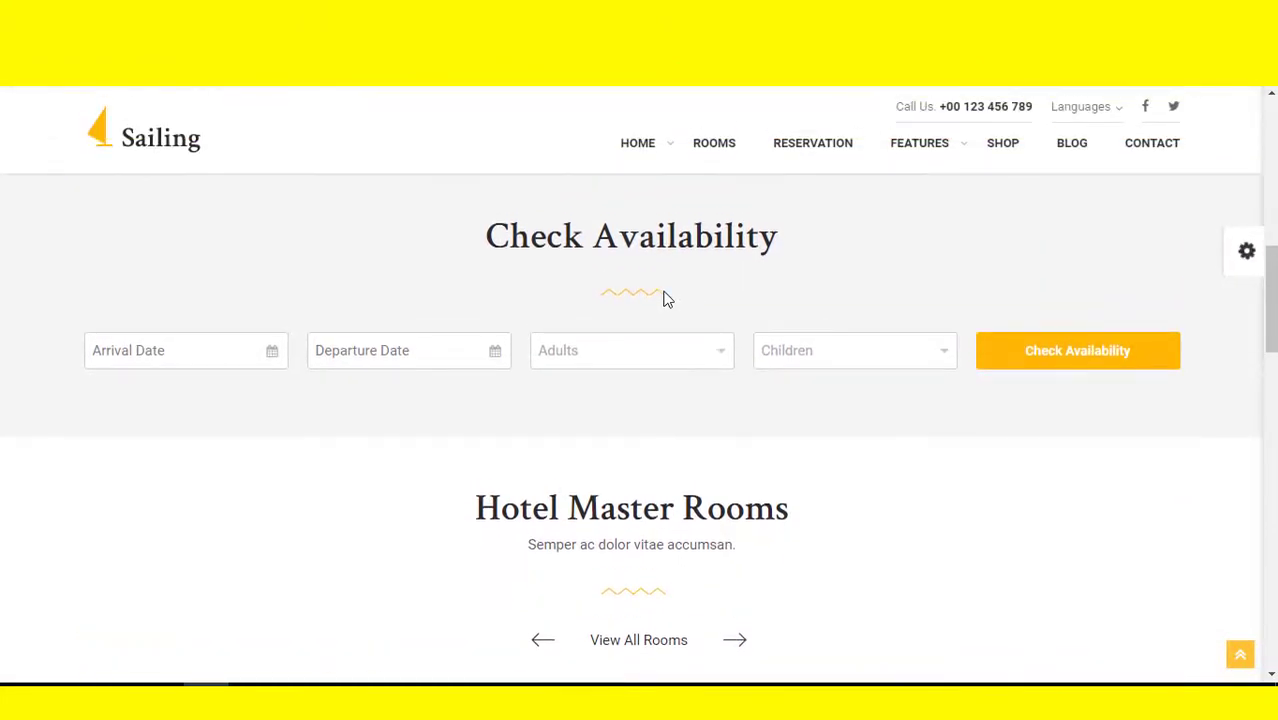
pyautogui.scroll(-2, 549, 298)
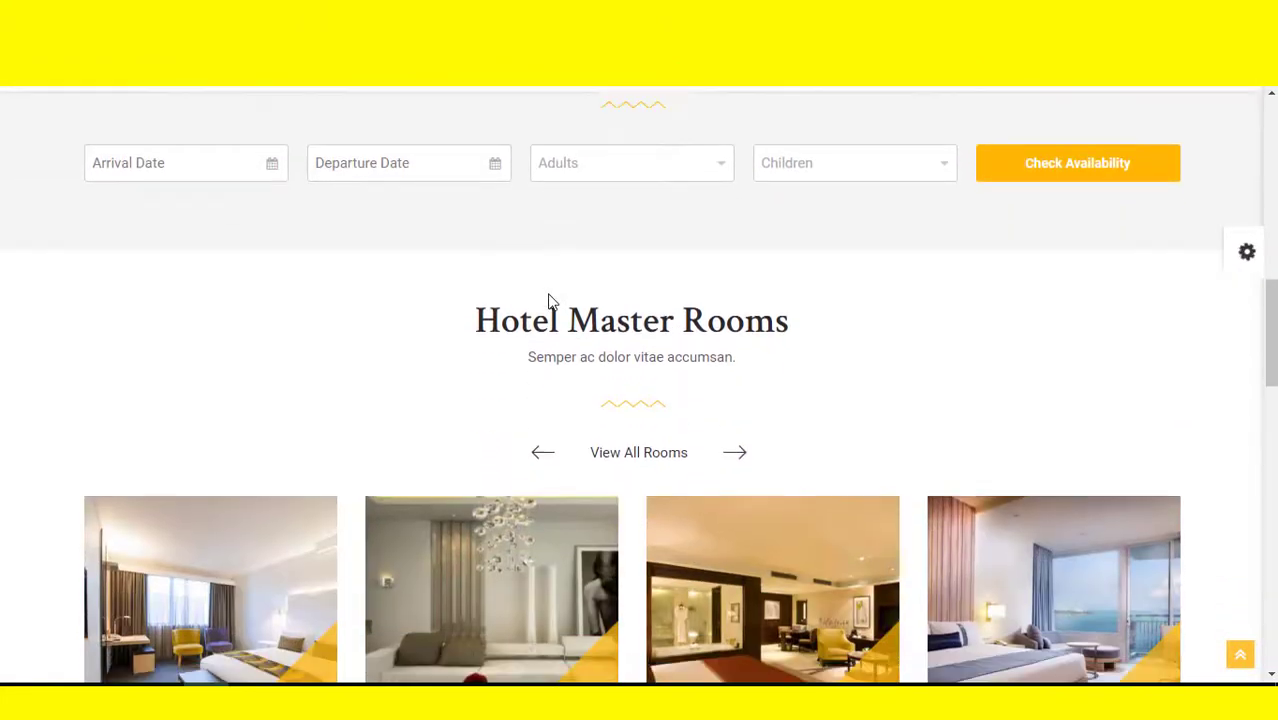
pyautogui.scroll(-15, 548, 305)
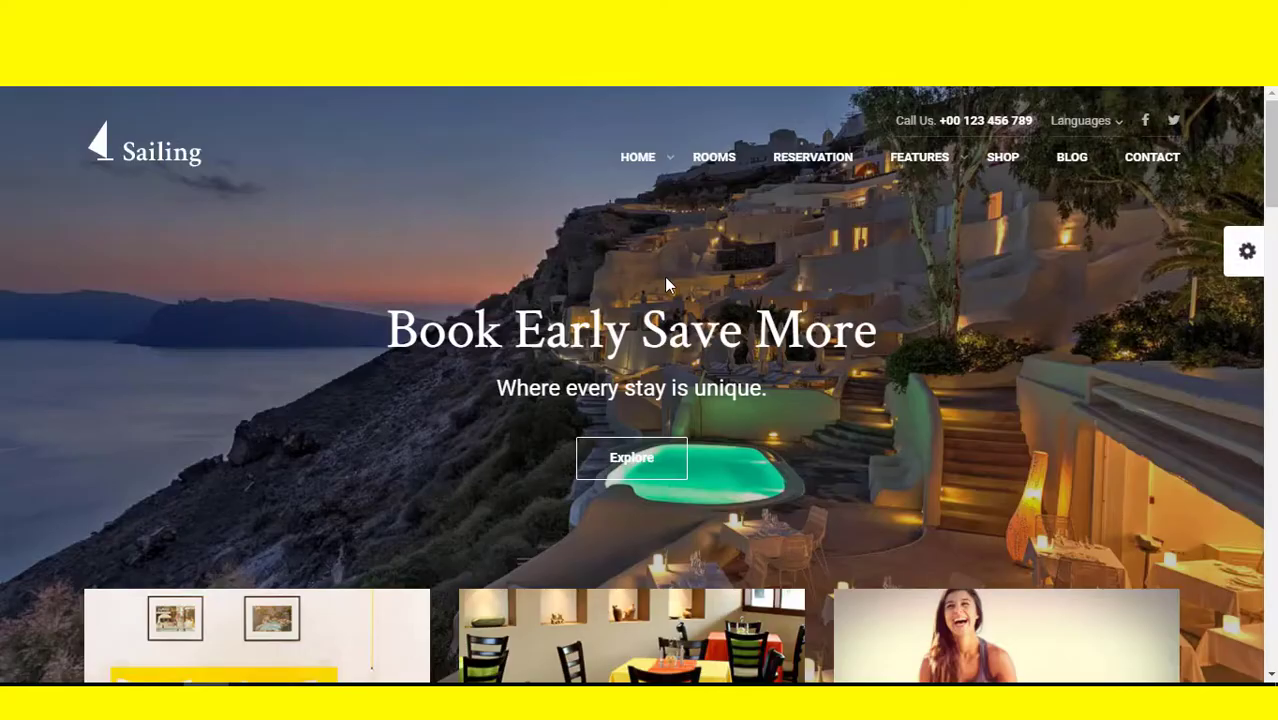
# Inspect the banner slider of the third demo home page and advance it to another slide.
pyautogui.scroll(-3, 666, 279)
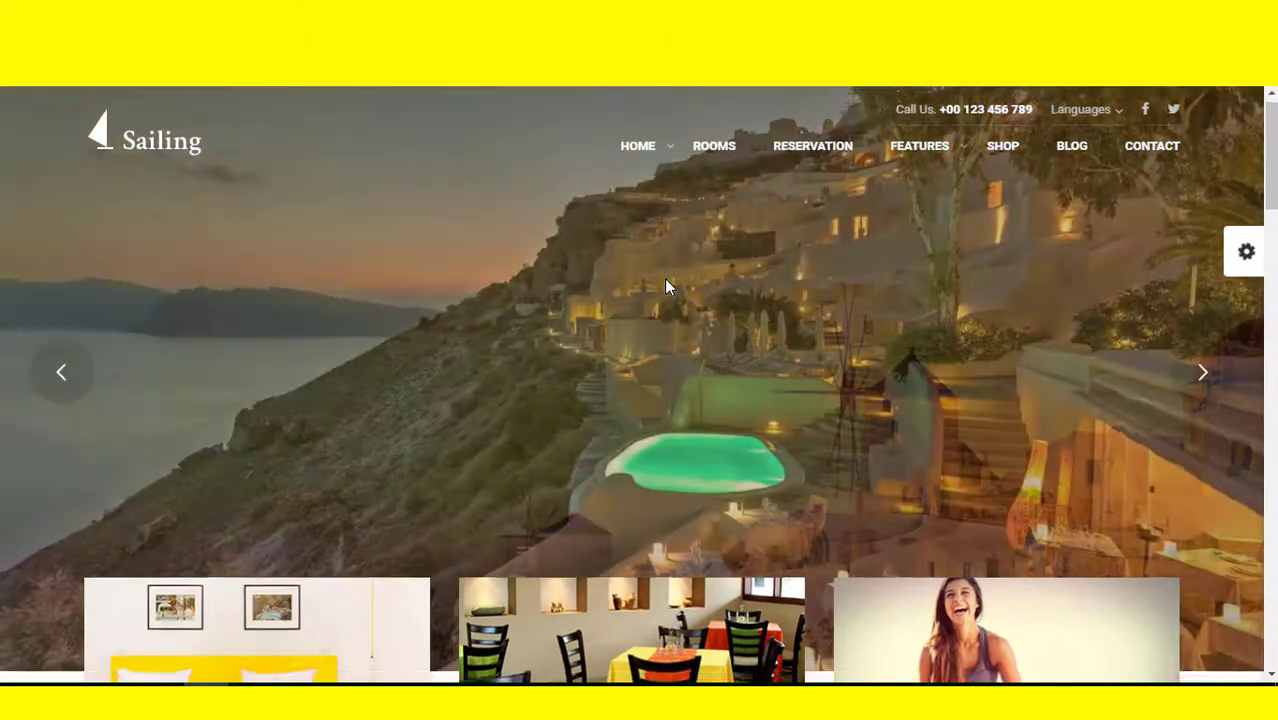
pyautogui.scroll(3, 665, 280)
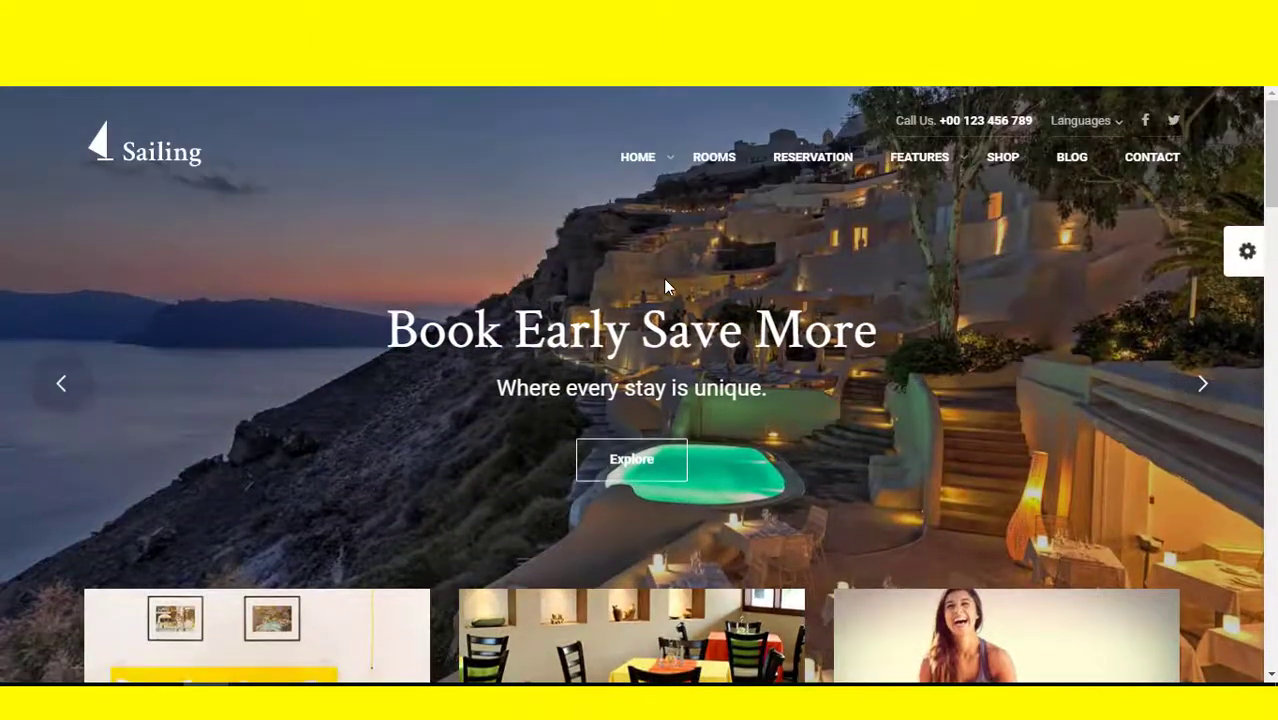
pyautogui.click(1187, 405)
pyautogui.click(1187, 405)
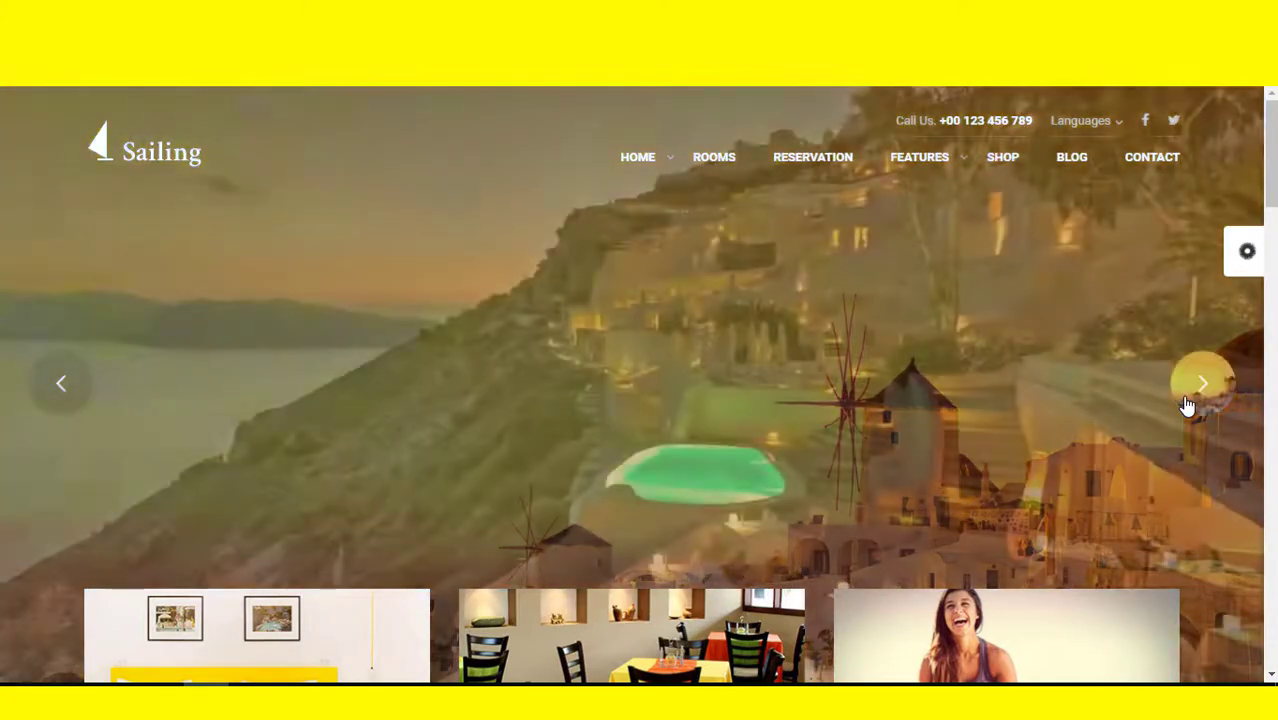
# View the third demo's Our Room, Restaurant and Spa & Massage blocks, its room price cards and the sections below.
pyautogui.scroll(-4, 953, 392)
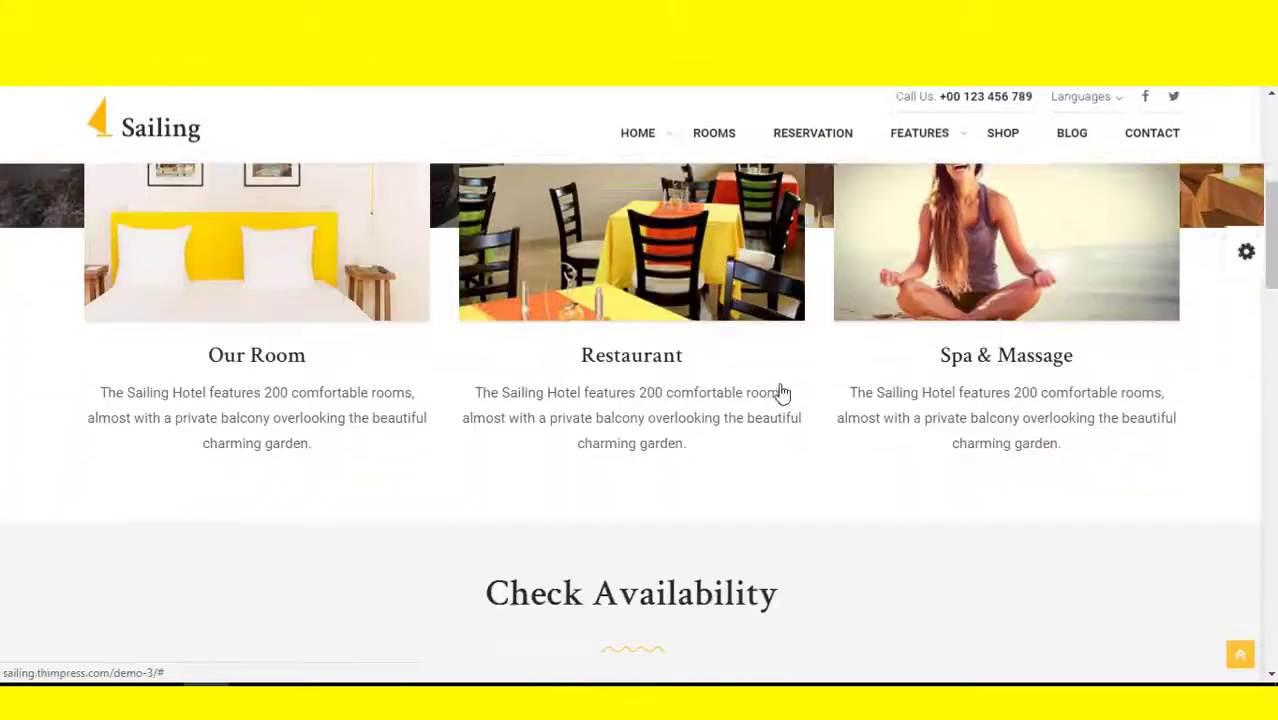
pyautogui.scroll(-8, 781, 393)
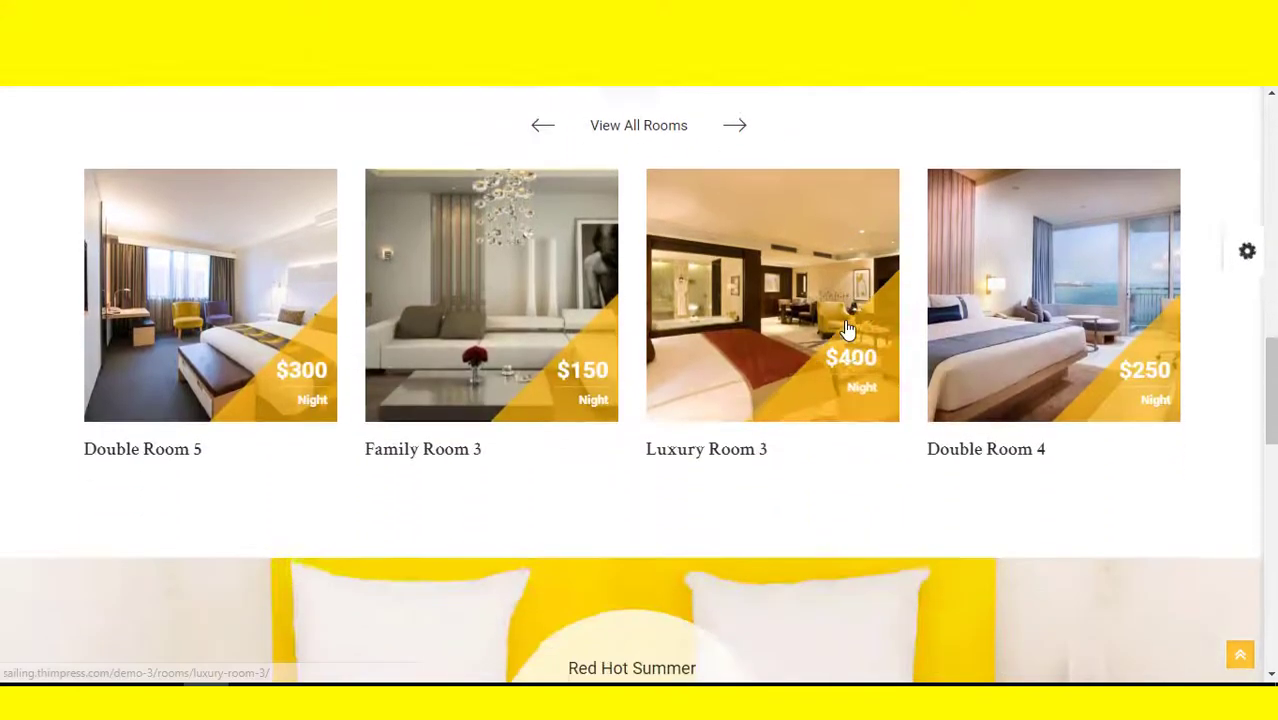
pyautogui.scroll(-12, 843, 330)
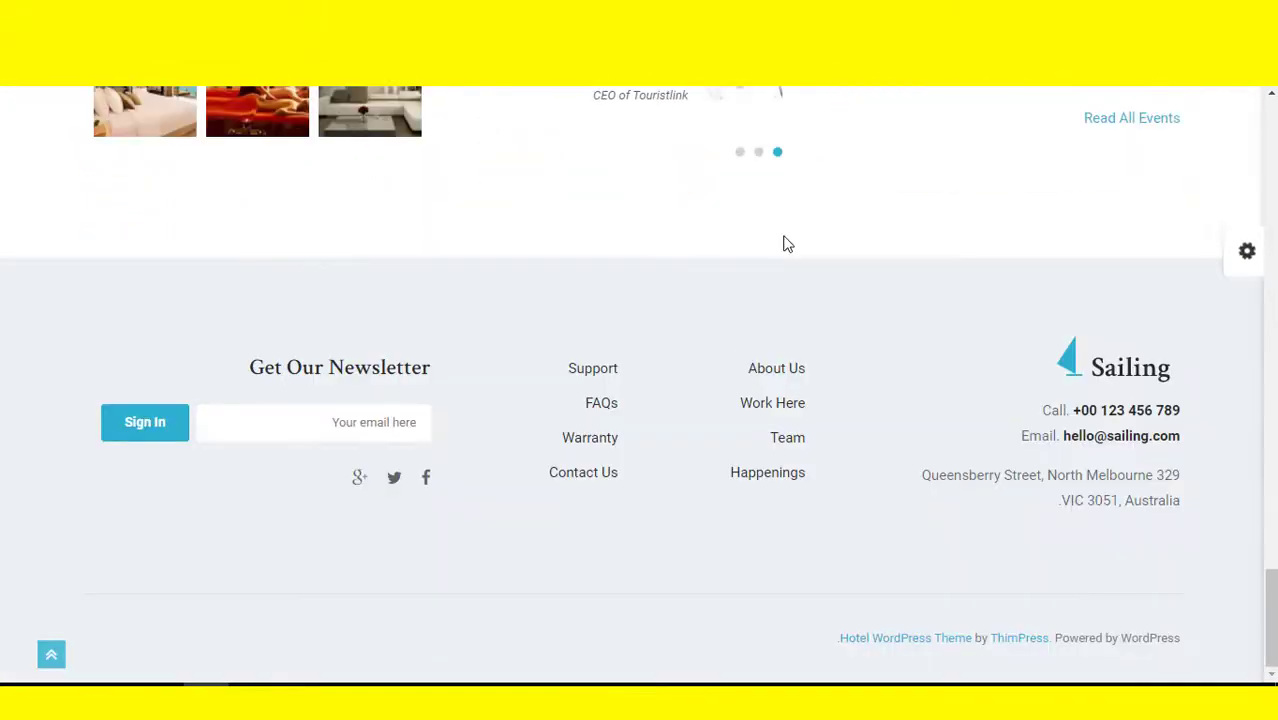
# Look through the right-to-left demo home page from its footer up to the banner, including testimonials, events, rooms and availability form.
pyautogui.scroll(15, 725, 372)
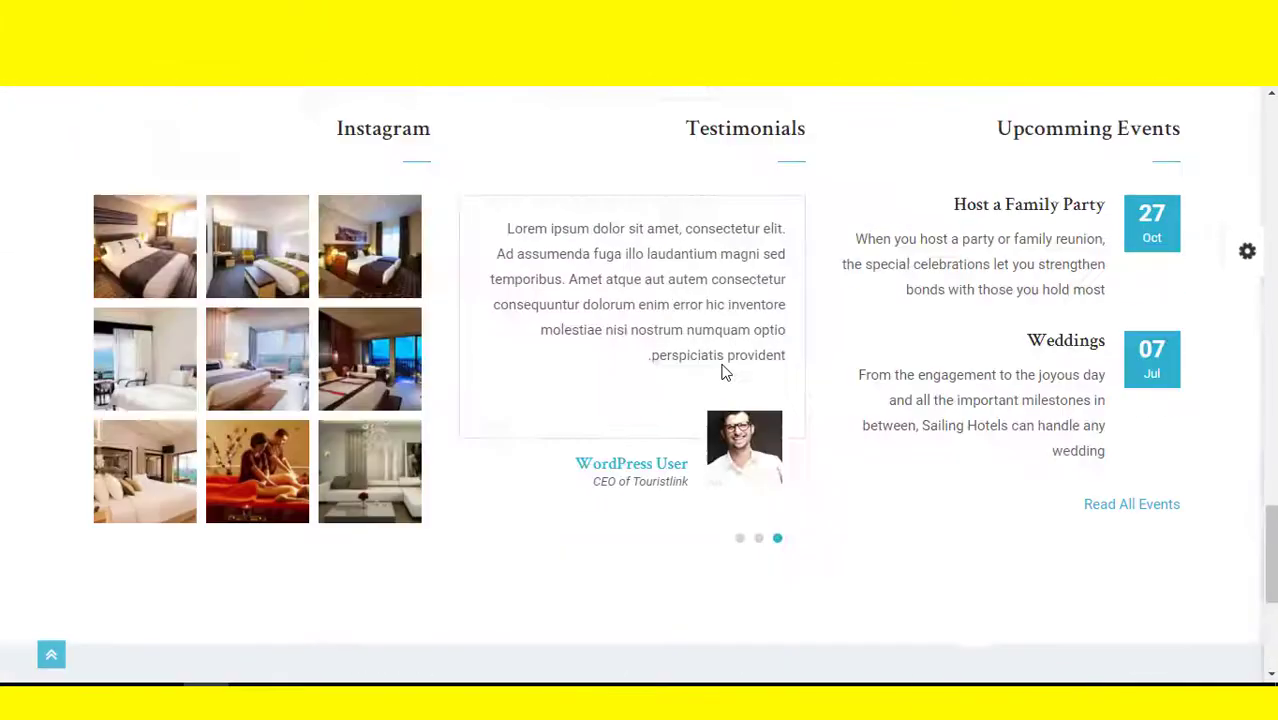
pyautogui.scroll(15, 725, 372)
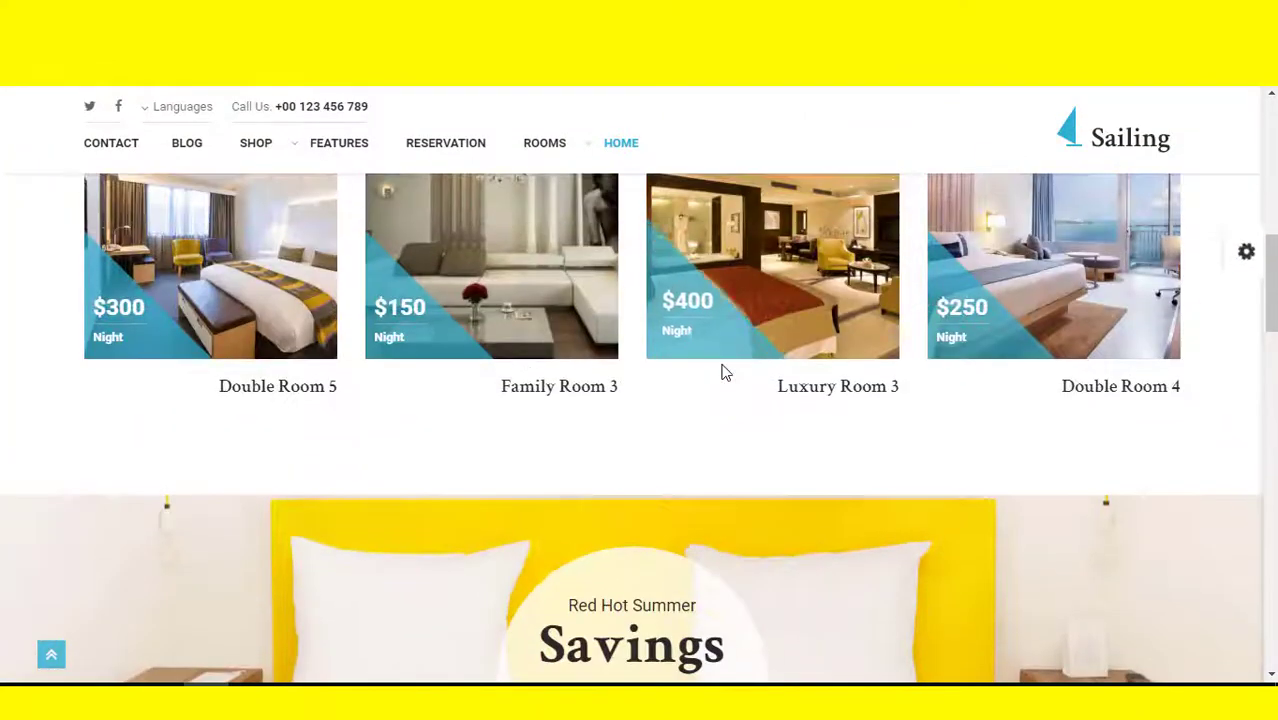
pyautogui.scroll(2, 725, 372)
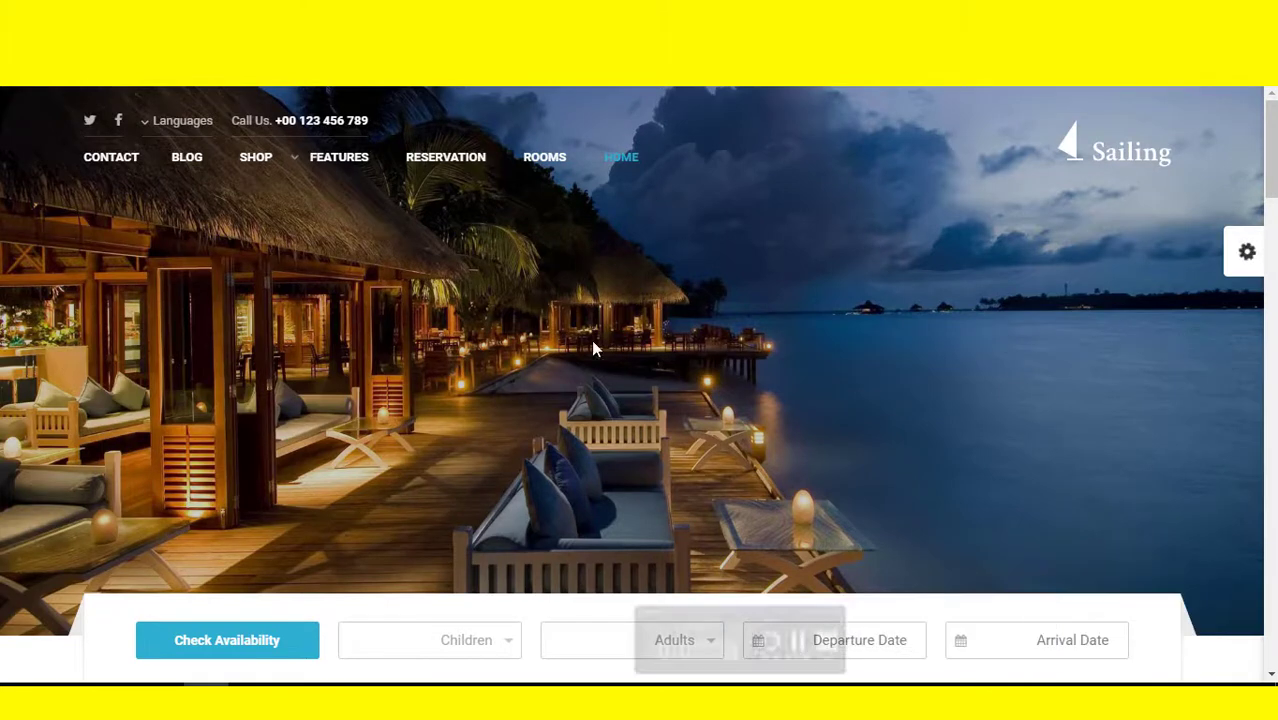
pyautogui.moveTo(163, 137)
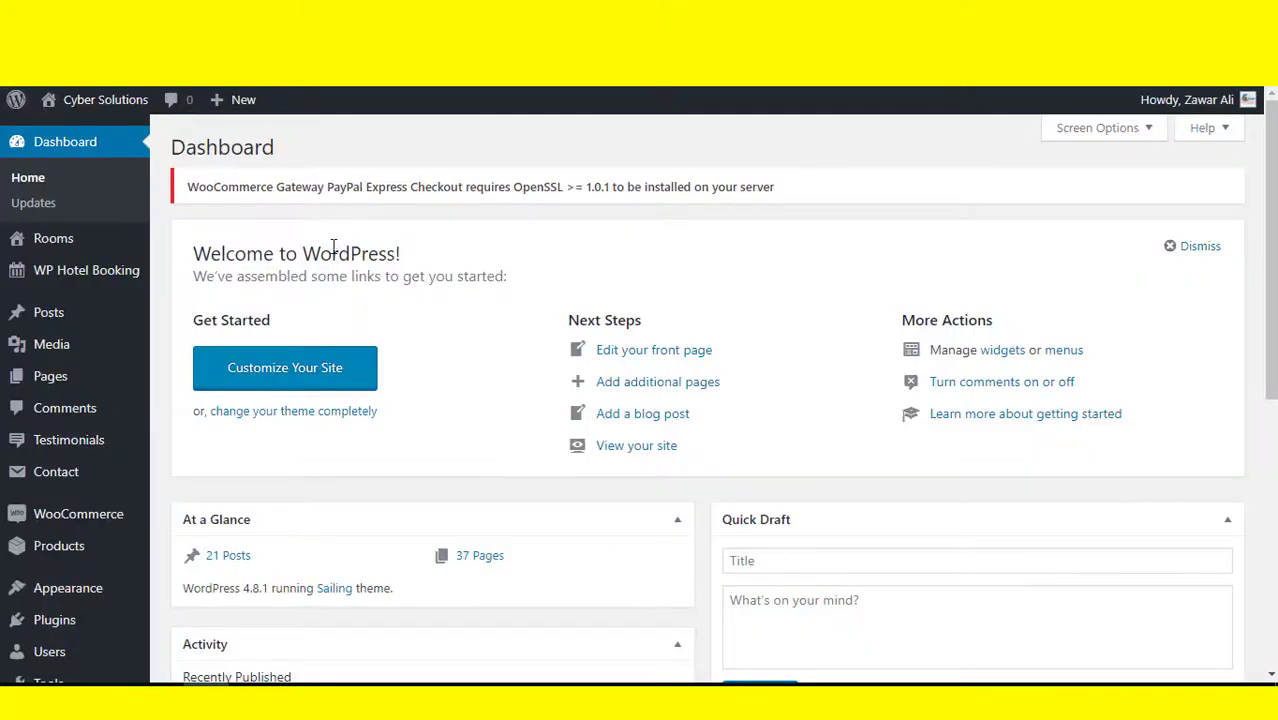
# Look over the WordPress dashboard widgets and the admin menu entries from Rooms down to Slider Revolution.
pyautogui.moveTo(66, 240)
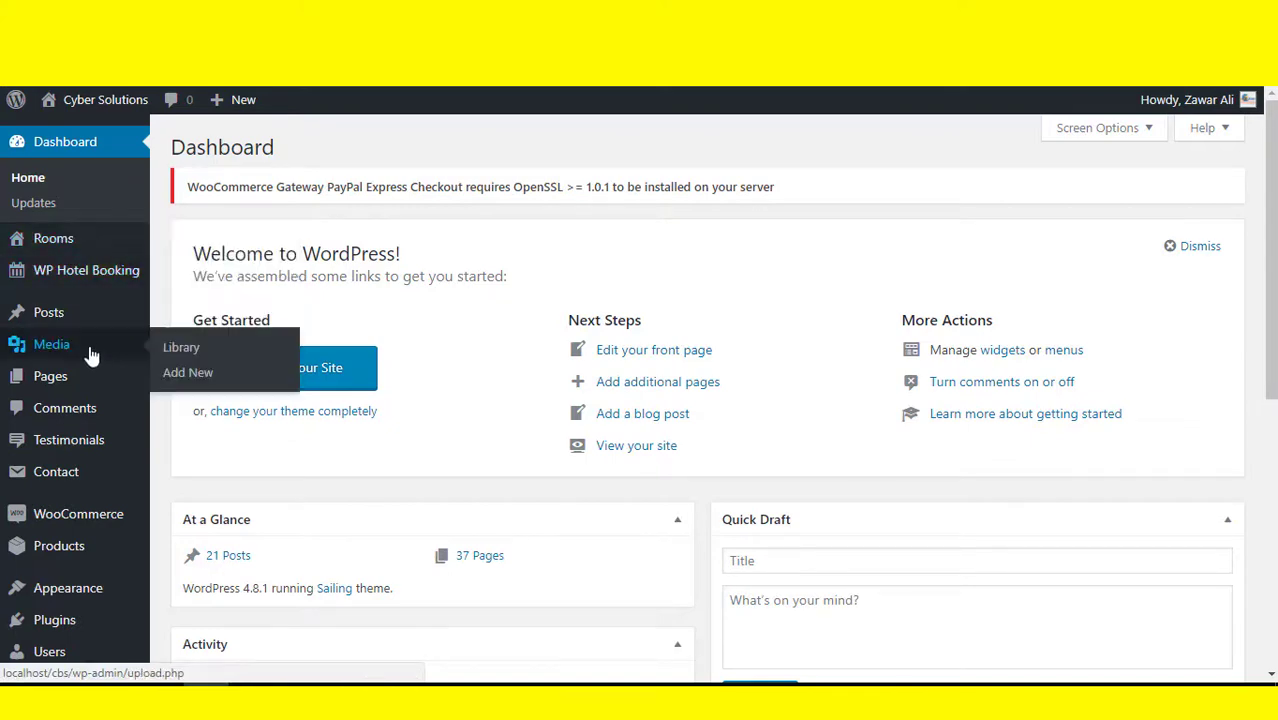
pyautogui.scroll(-1, 50, 350)
pyautogui.scroll(-1, 60, 465)
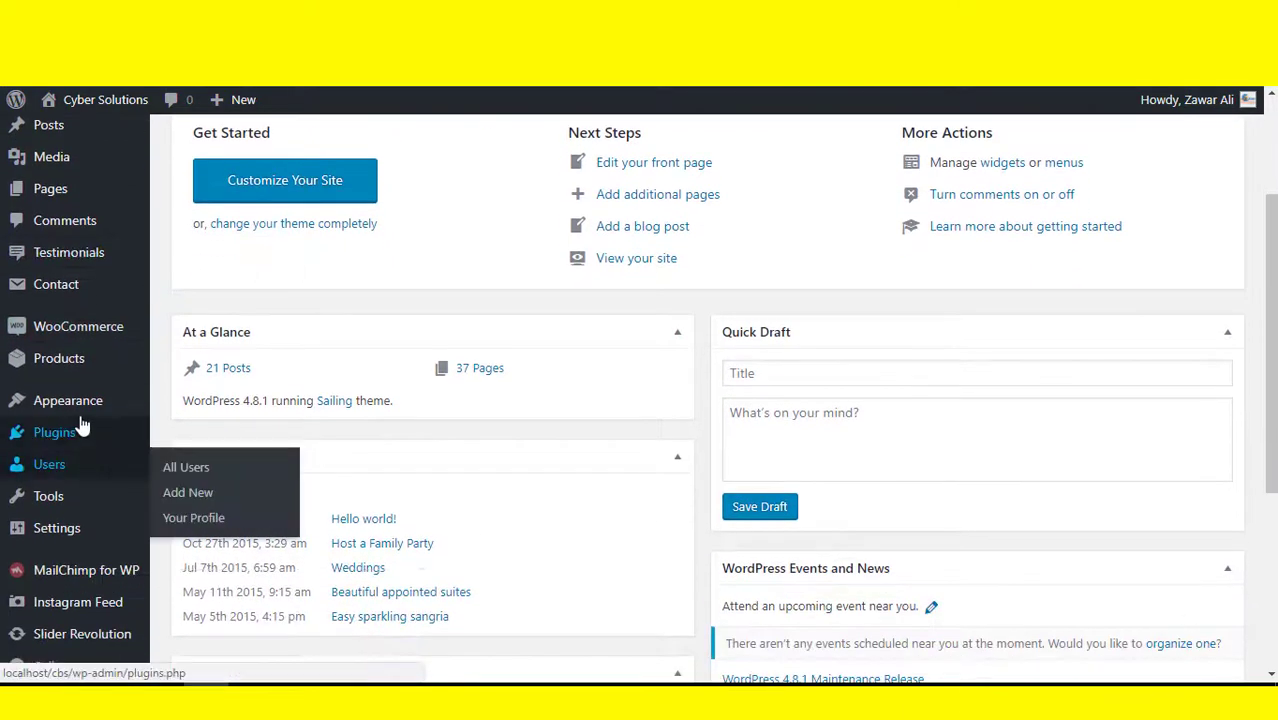
pyautogui.scroll(-2, 105, 470)
pyautogui.moveTo(107, 567)
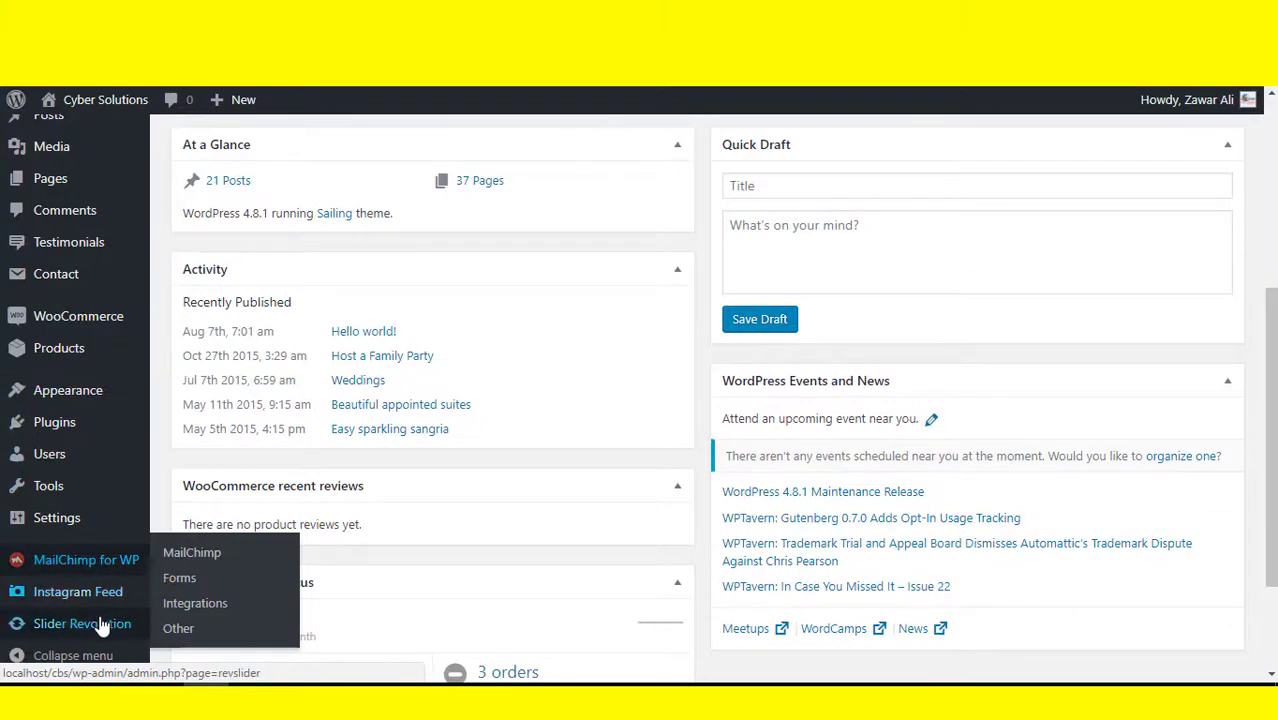
pyautogui.scroll(-2, 90, 625)
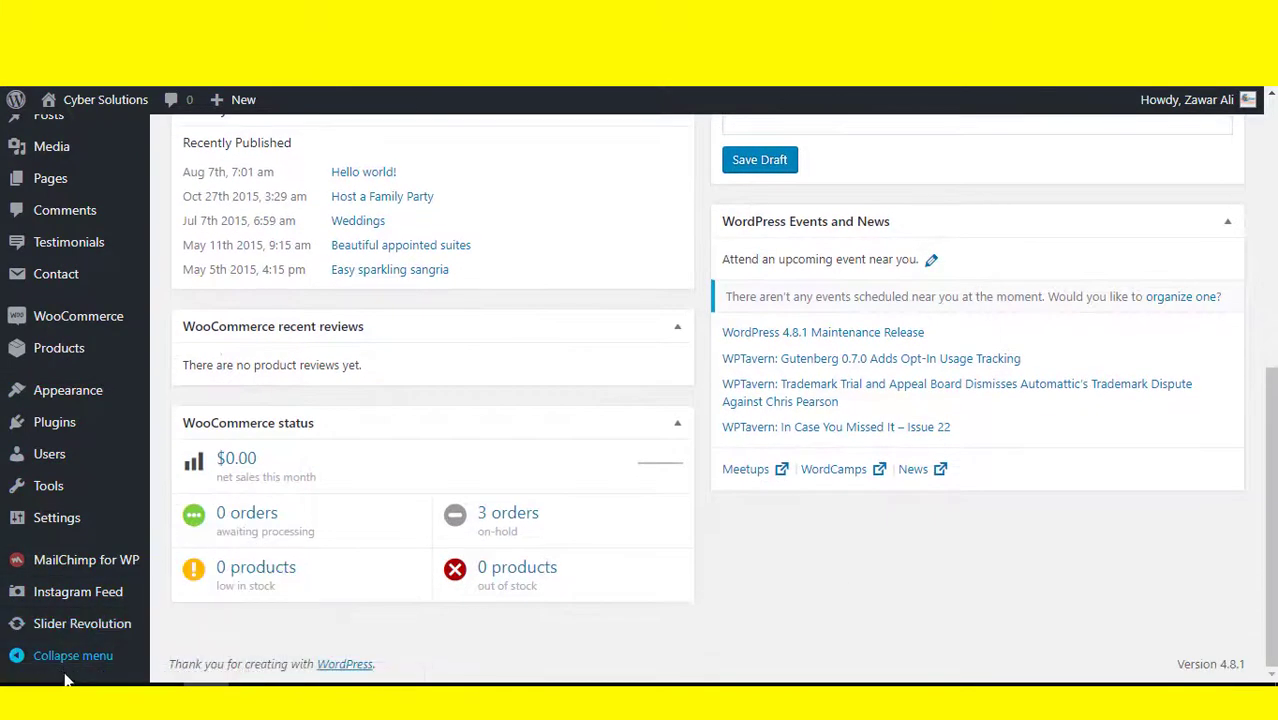
pyautogui.scroll(1, 75, 570)
pyautogui.scroll(4, 78, 500)
pyautogui.moveTo(80, 343)
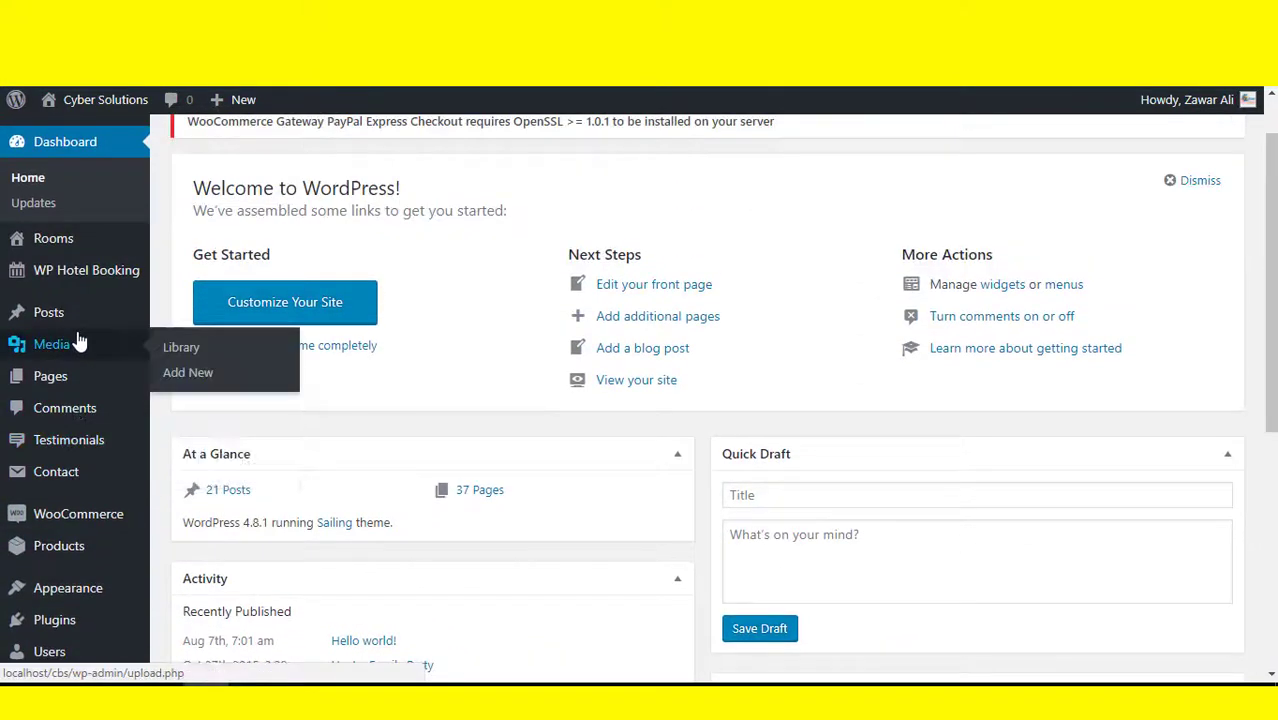
# Open WP Hotel Booking's Pricing Plans and select Double room 4 as the room.
pyautogui.moveTo(77, 268)
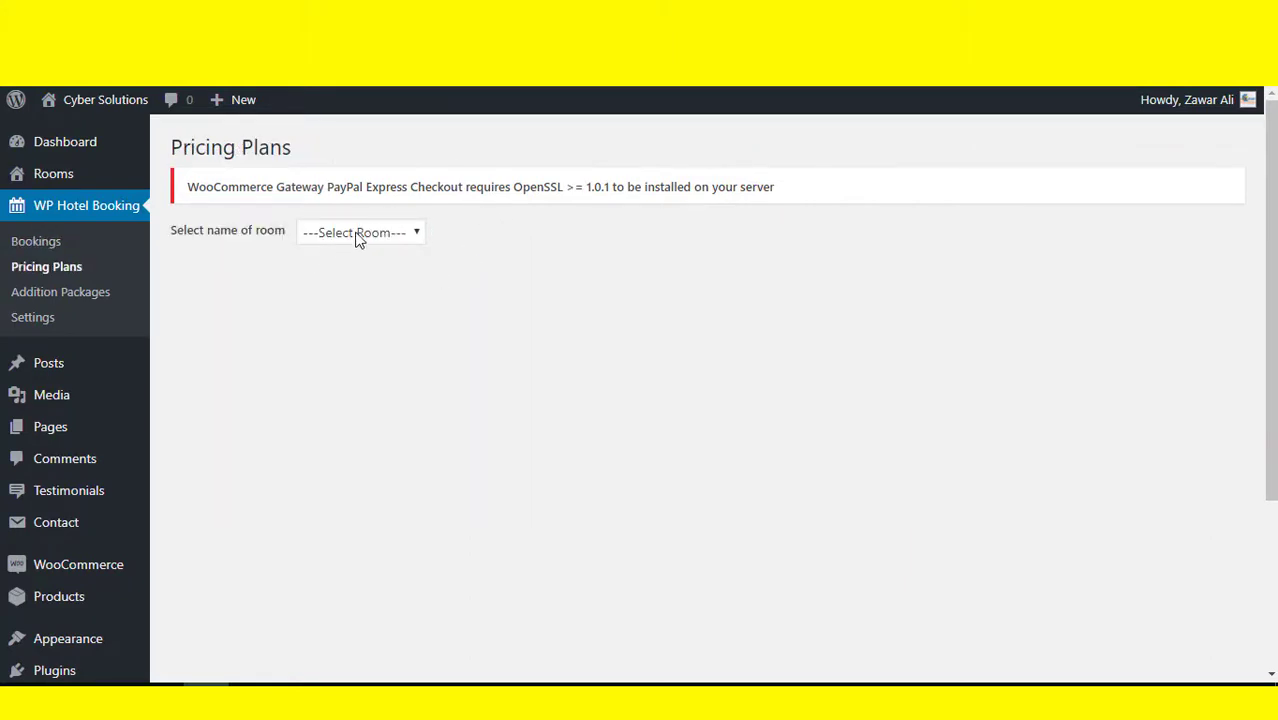
pyautogui.click(358, 234)
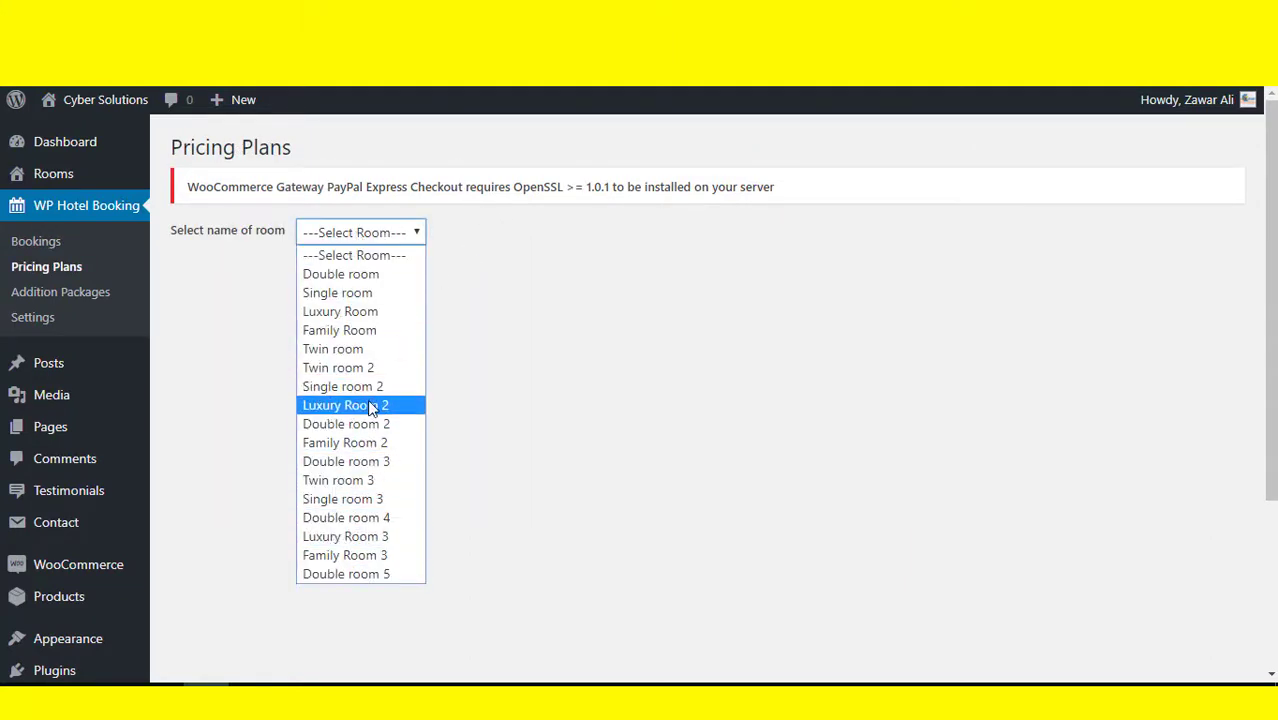
pyautogui.click(343, 522)
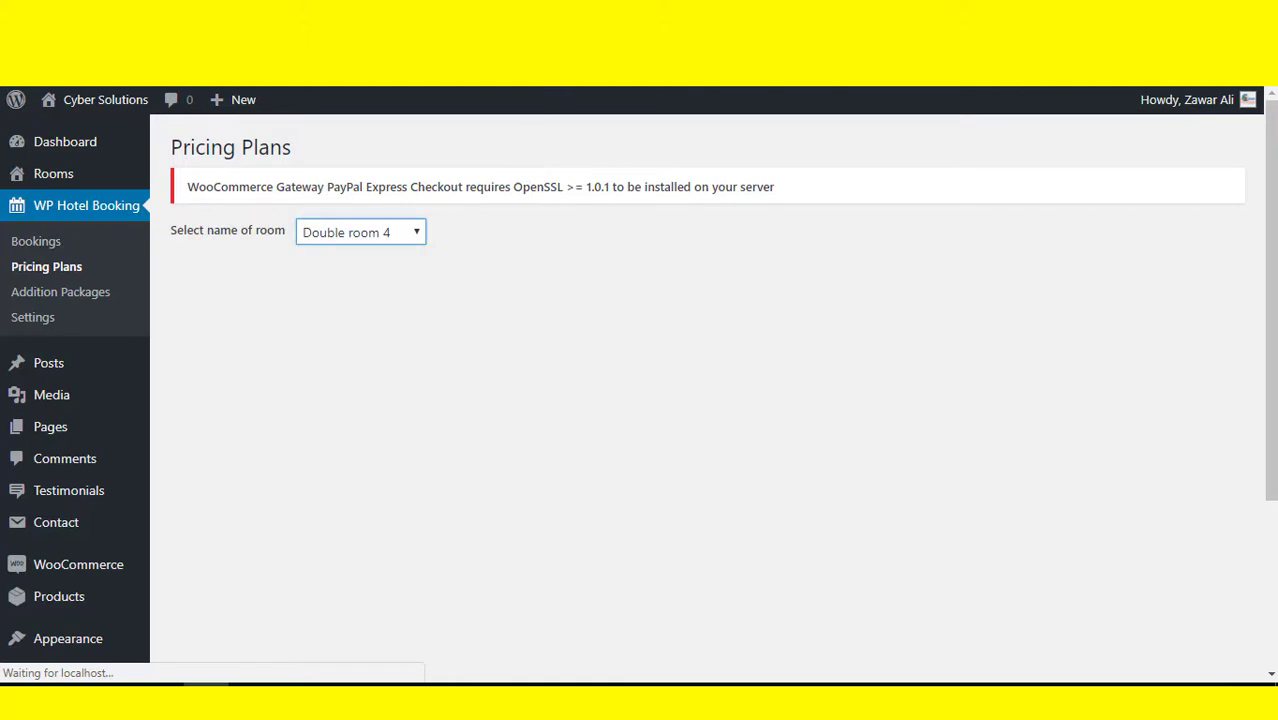
# Examine the Addition Packages page and its extra options for Car Park, Wifi and Airport Transfers.
pyautogui.scroll(-2, 558, 253)
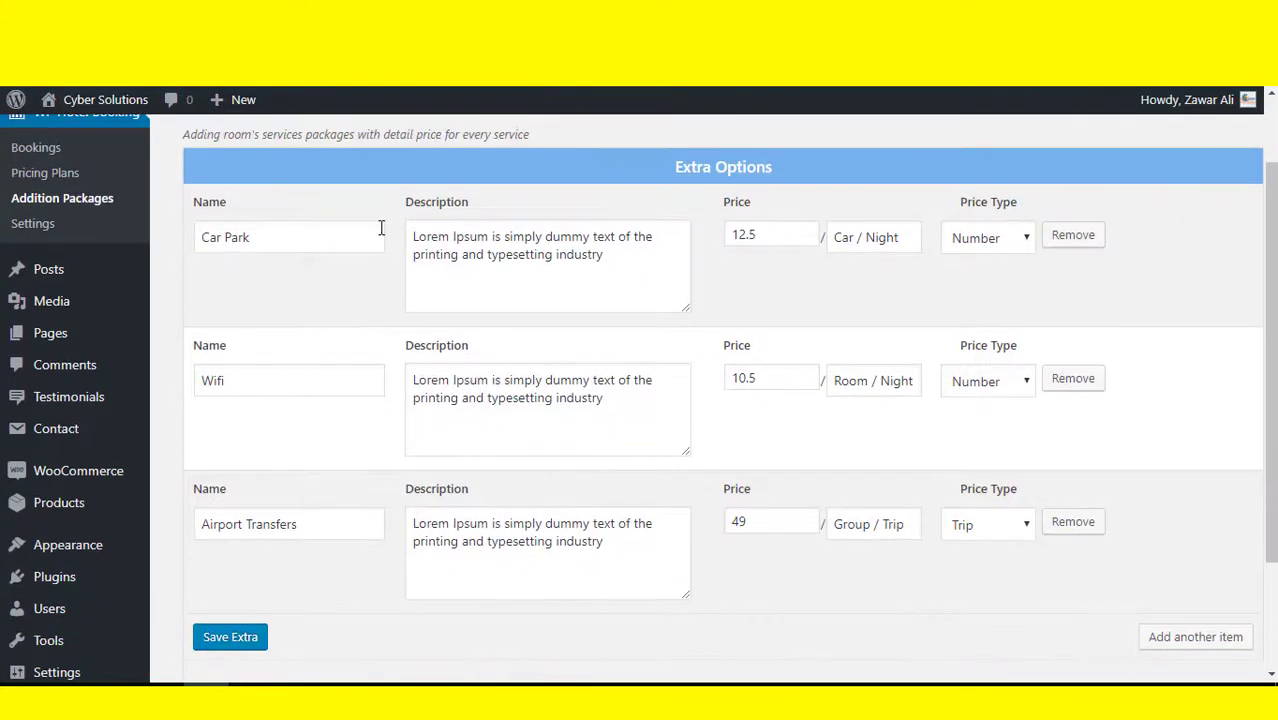
pyautogui.scroll(2, 382, 228)
pyautogui.moveTo(327, 189); pyautogui.dragTo(190, 186)
pyautogui.scroll(-5, 804, 417)
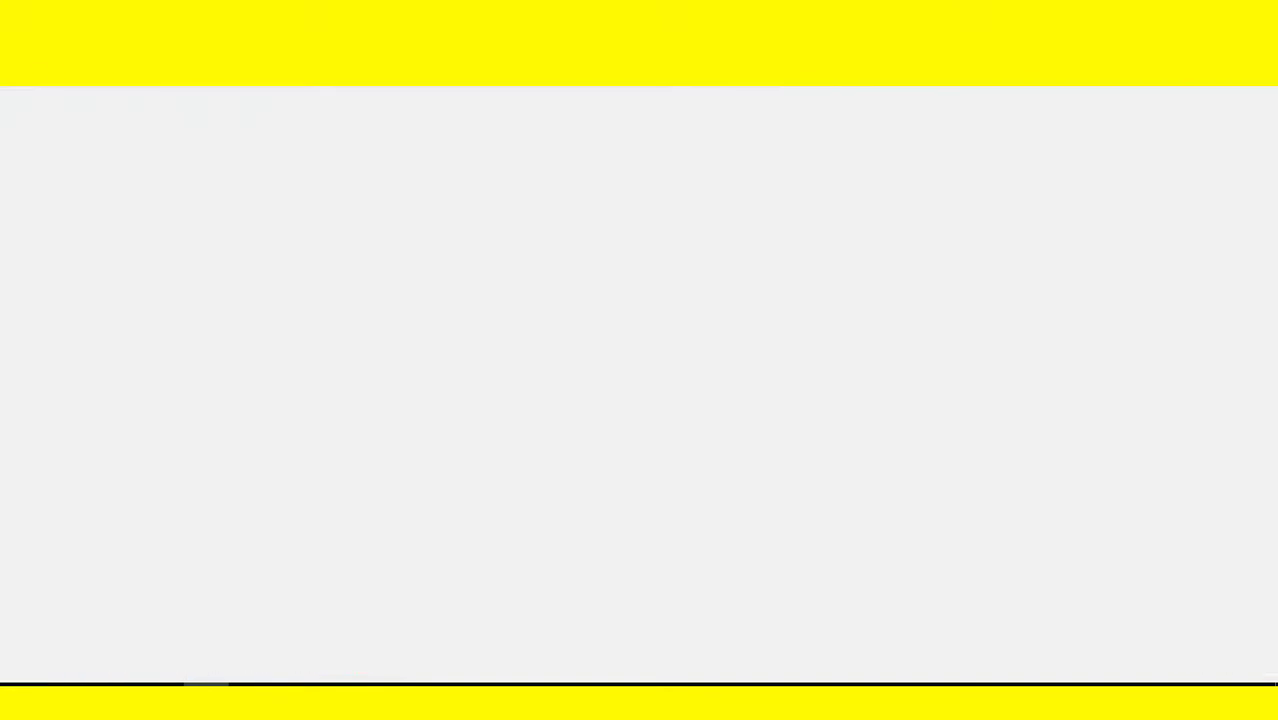
# Check the available pages for Search Page and Checkout Page in the hotel booking General options, keeping the current choices.
pyautogui.click(551, 343)
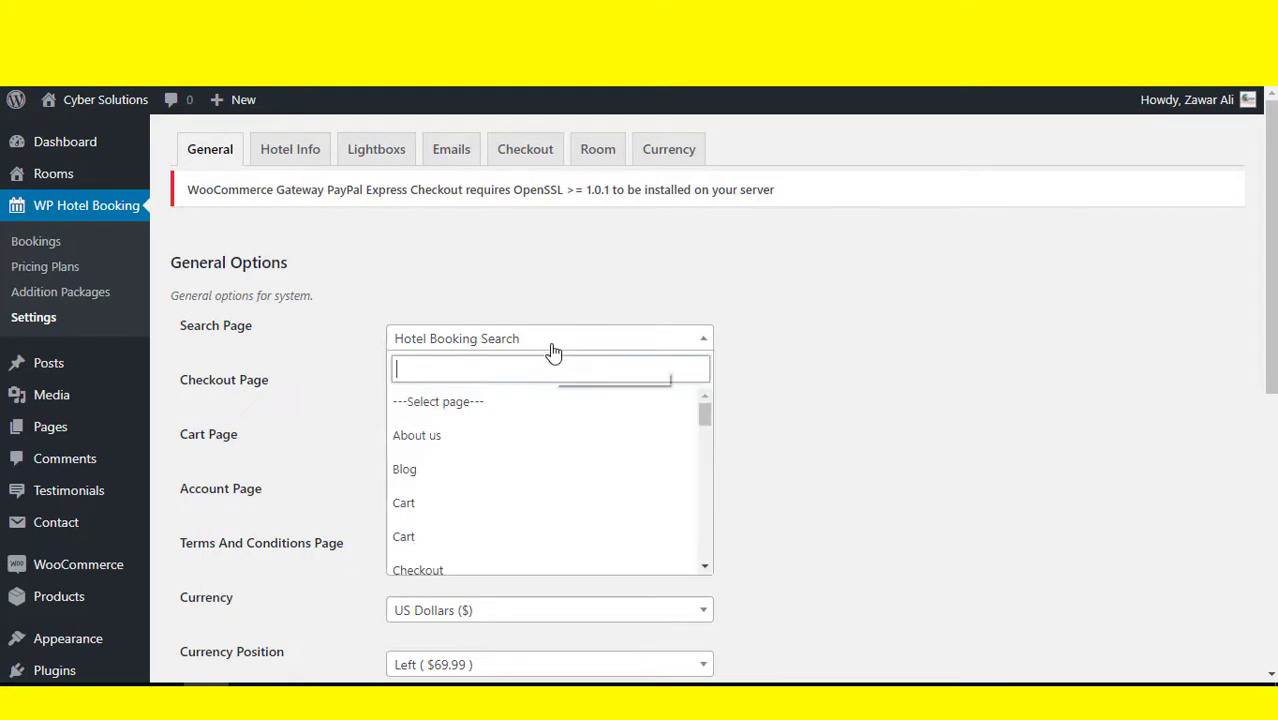
pyautogui.click(551, 345)
pyautogui.click(551, 393)
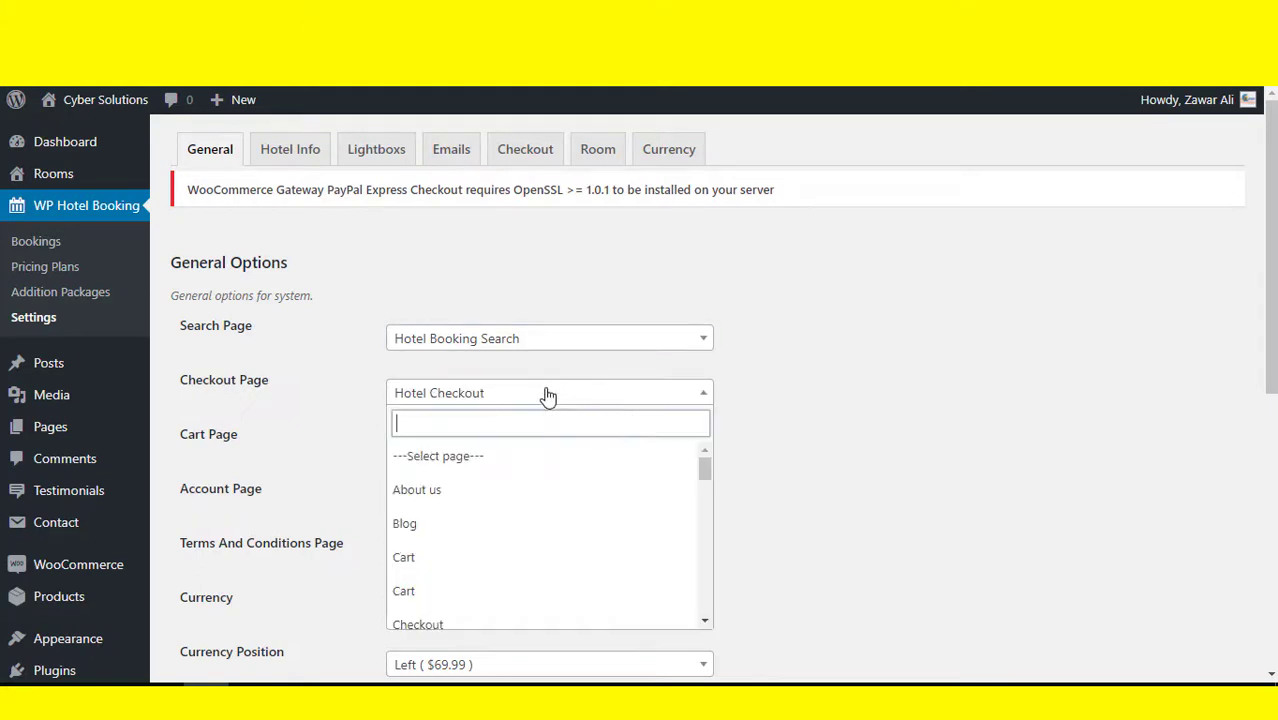
pyautogui.click(551, 393)
# Check the Currency Position choices and review the remaining General options through tax, price display and advance payment.
pyautogui.scroll(-1, 690, 340)
pyautogui.scroll(-2, 697, 355)
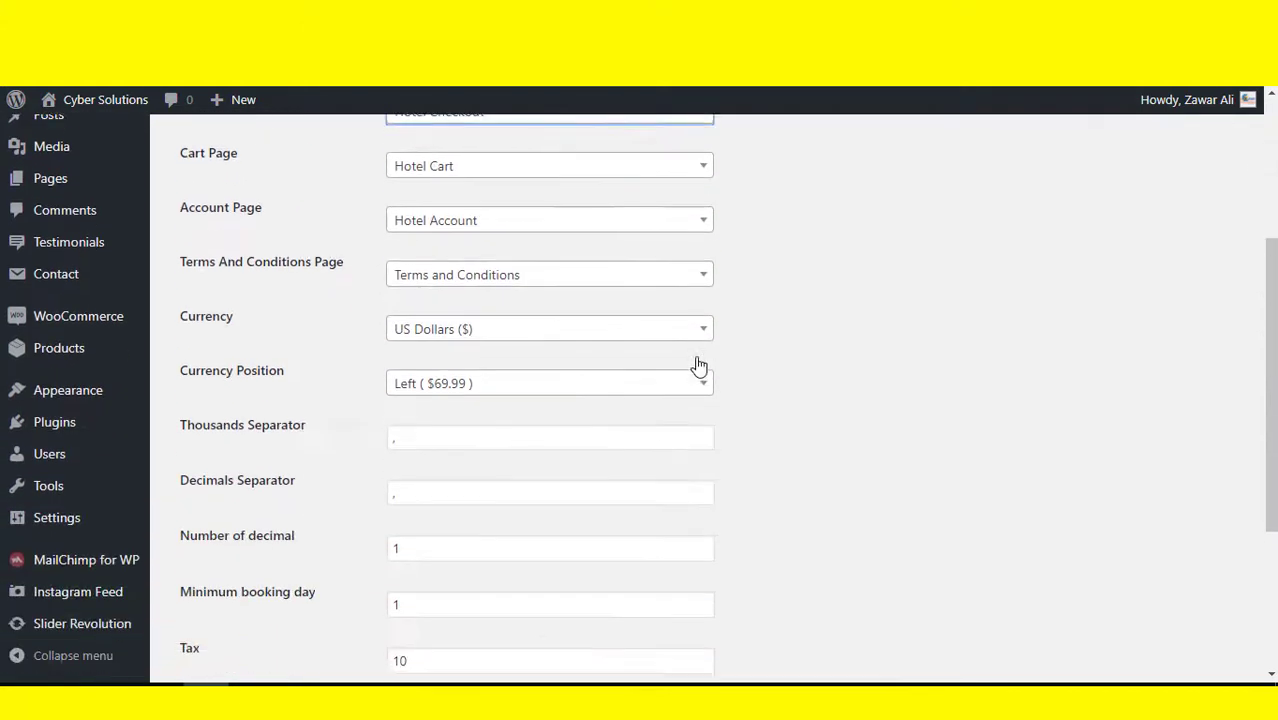
pyautogui.click(528, 383)
pyautogui.click(530, 383)
pyautogui.scroll(-3, 519, 389)
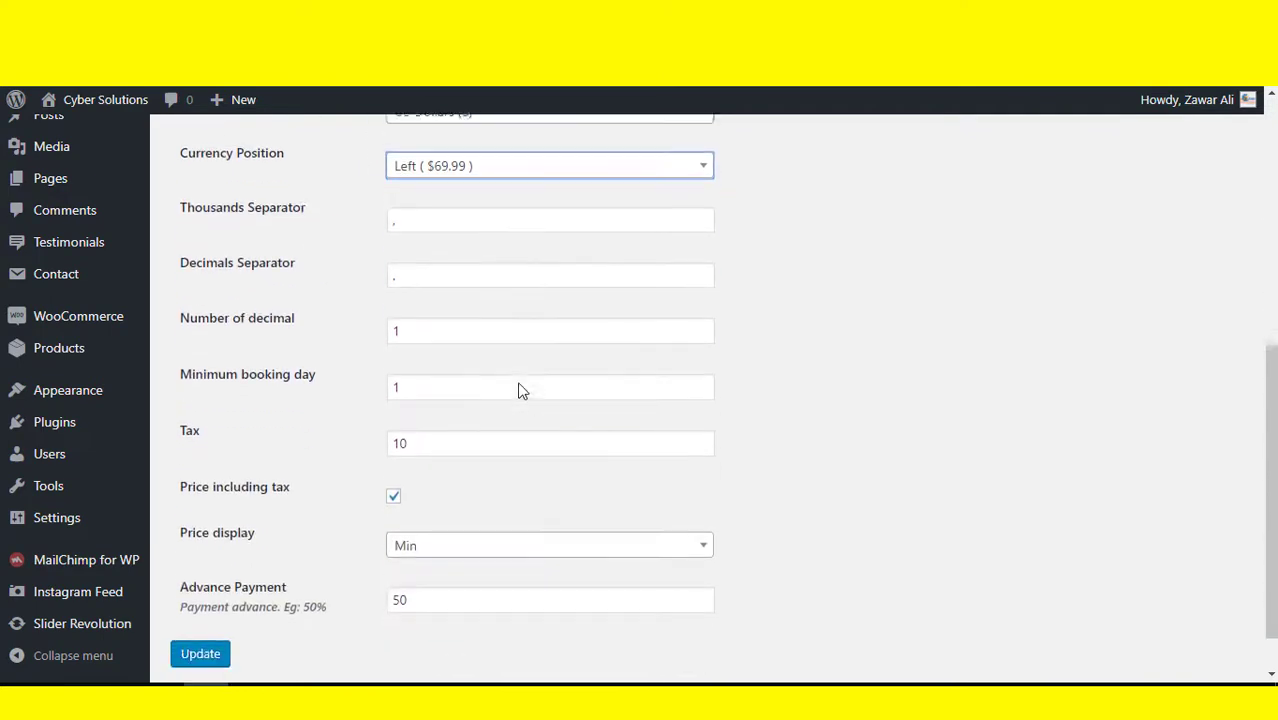
# Open the Hotel Info settings to view the hotel's name, address and contact fields.
pyautogui.scroll(4, 517, 360)
pyautogui.scroll(2, 508, 362)
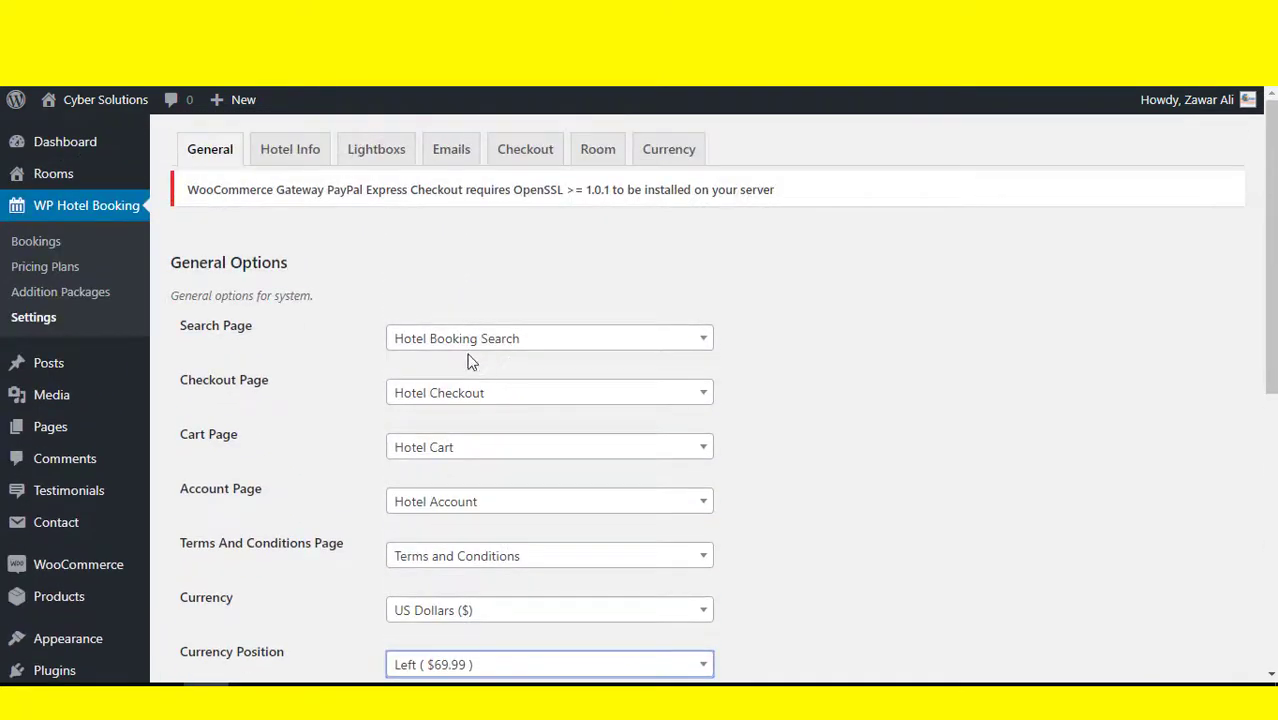
pyautogui.click(306, 170)
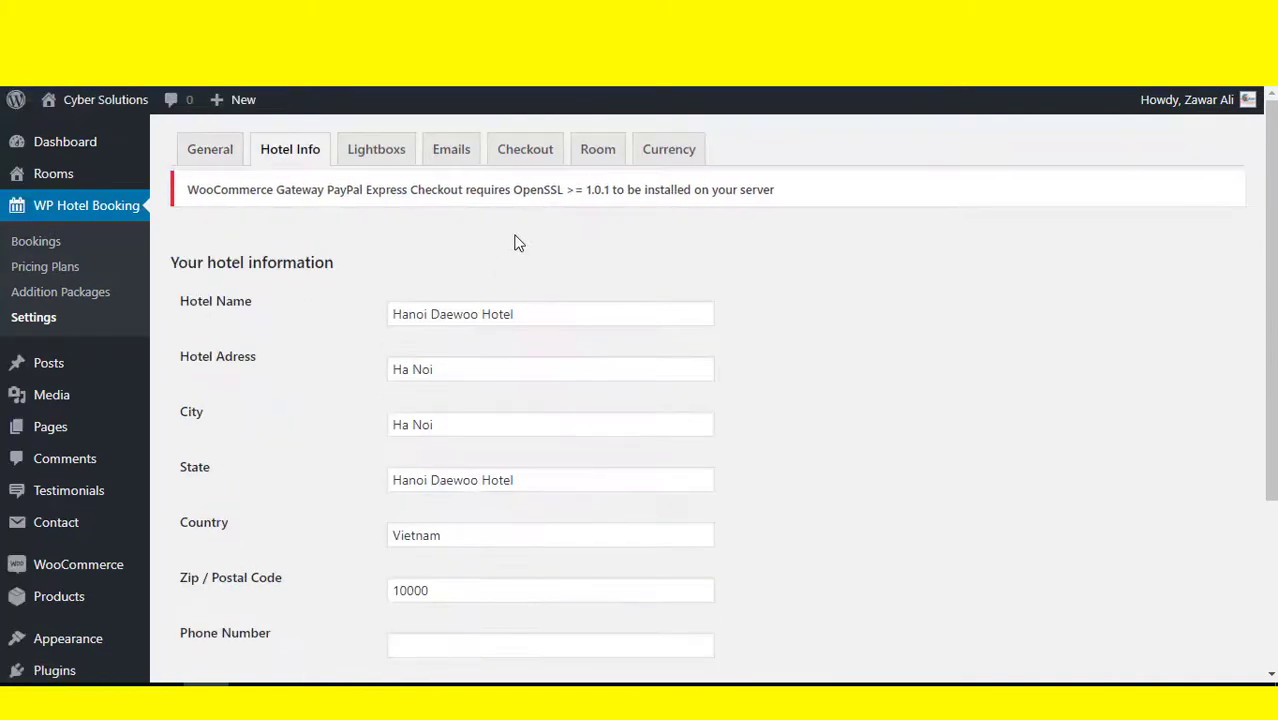
# Review the Hotel Info fields from the hotel name down to phone number, fax and email.
pyautogui.click(559, 310)
pyautogui.scroll(-3, 536, 368)
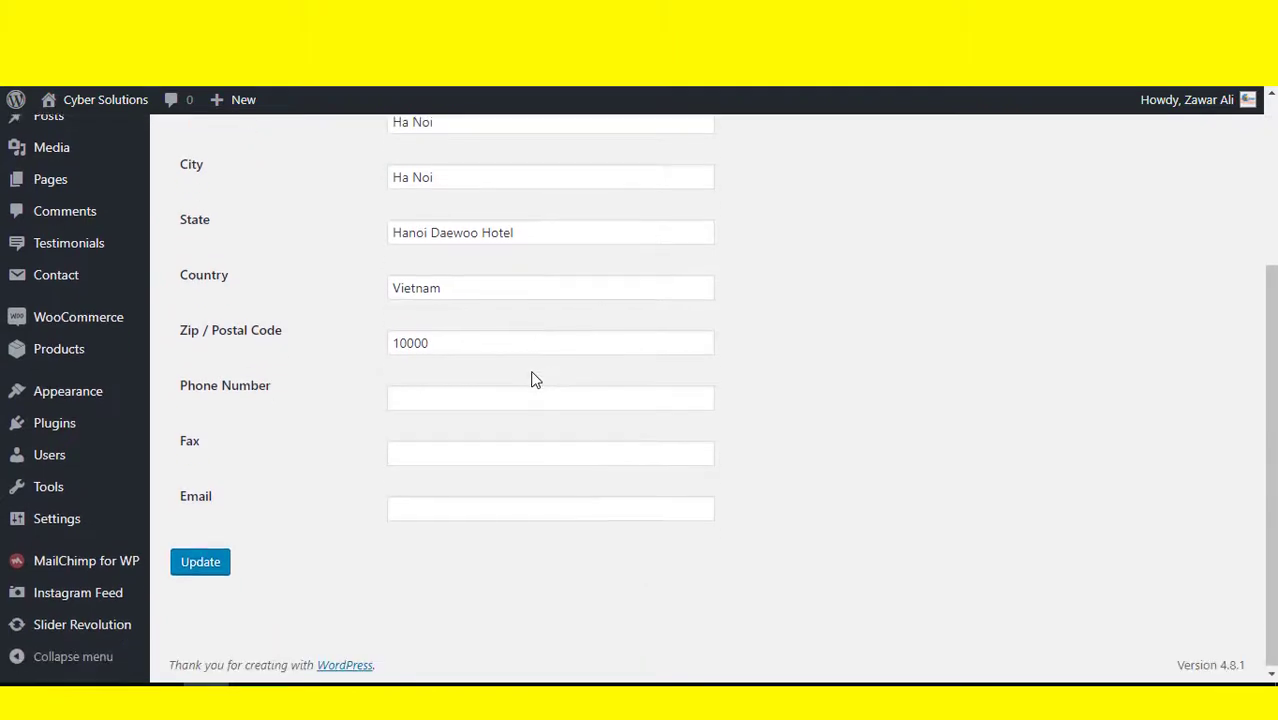
pyautogui.scroll(5, 534, 380)
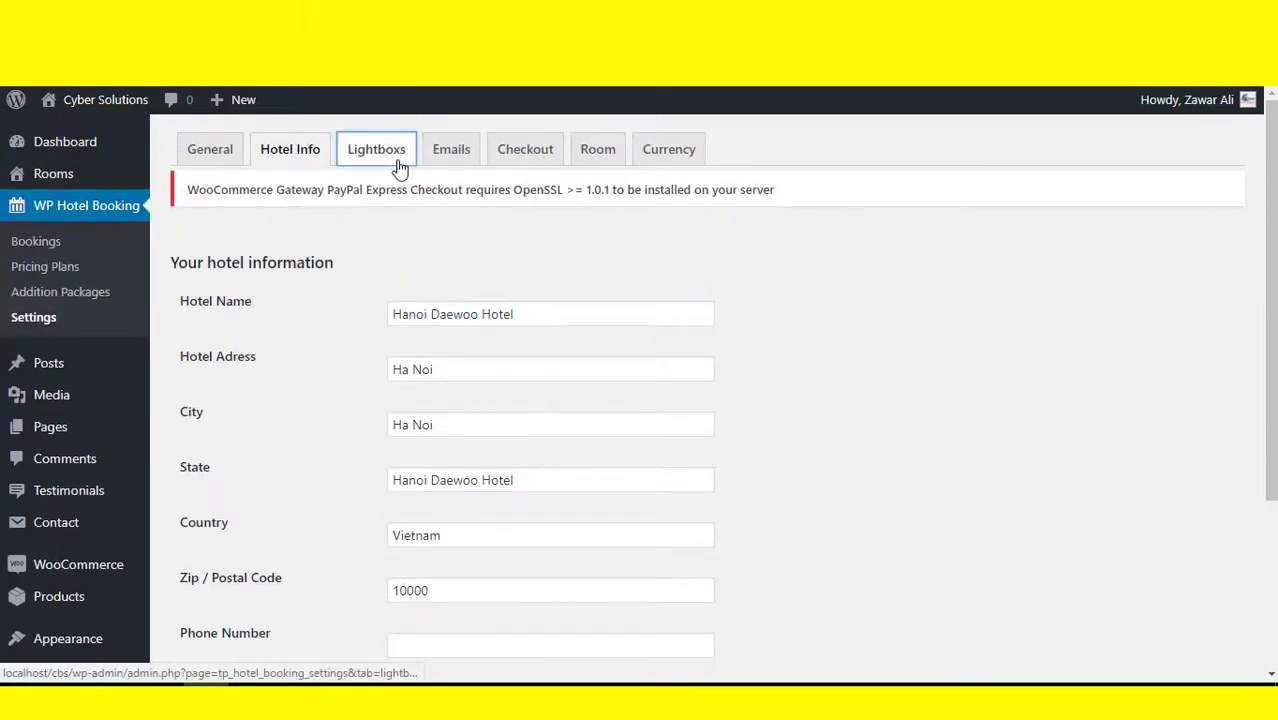
# Open the Lightboxs settings and check the Lightbox type choices, keeping Lightbox 2.
pyautogui.click(399, 168)
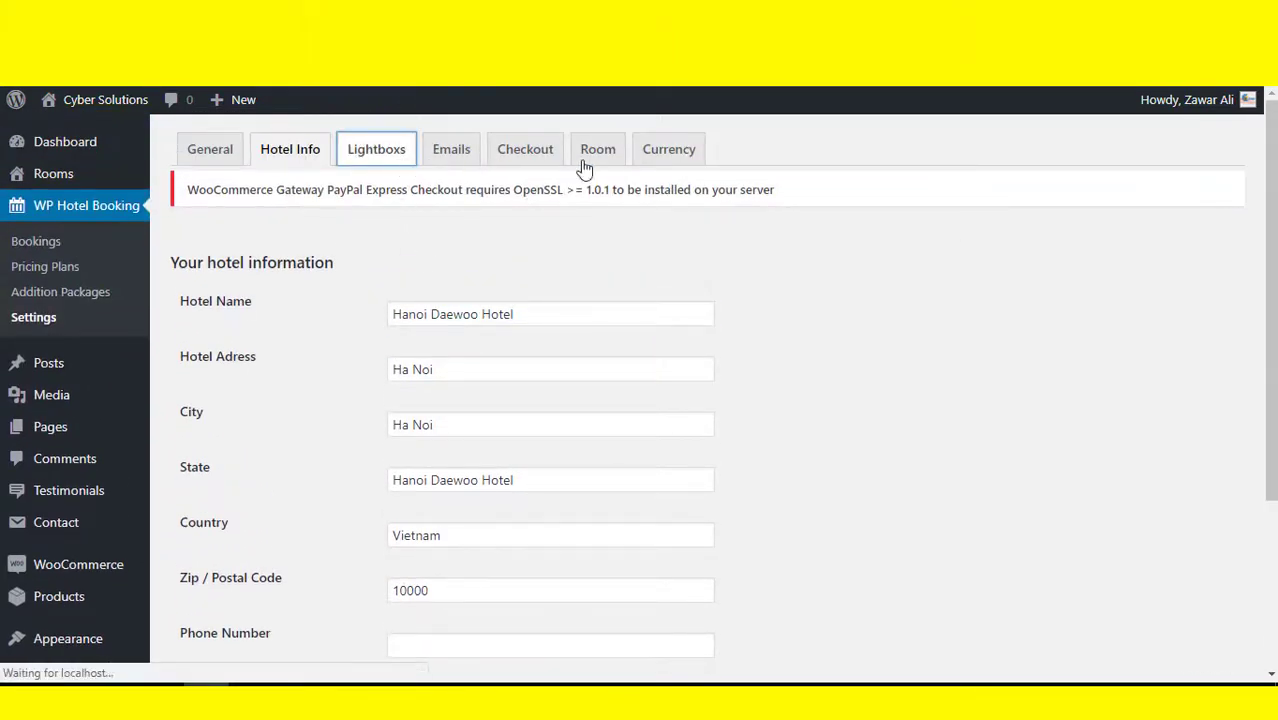
pyautogui.click(510, 340)
pyautogui.click(513, 350)
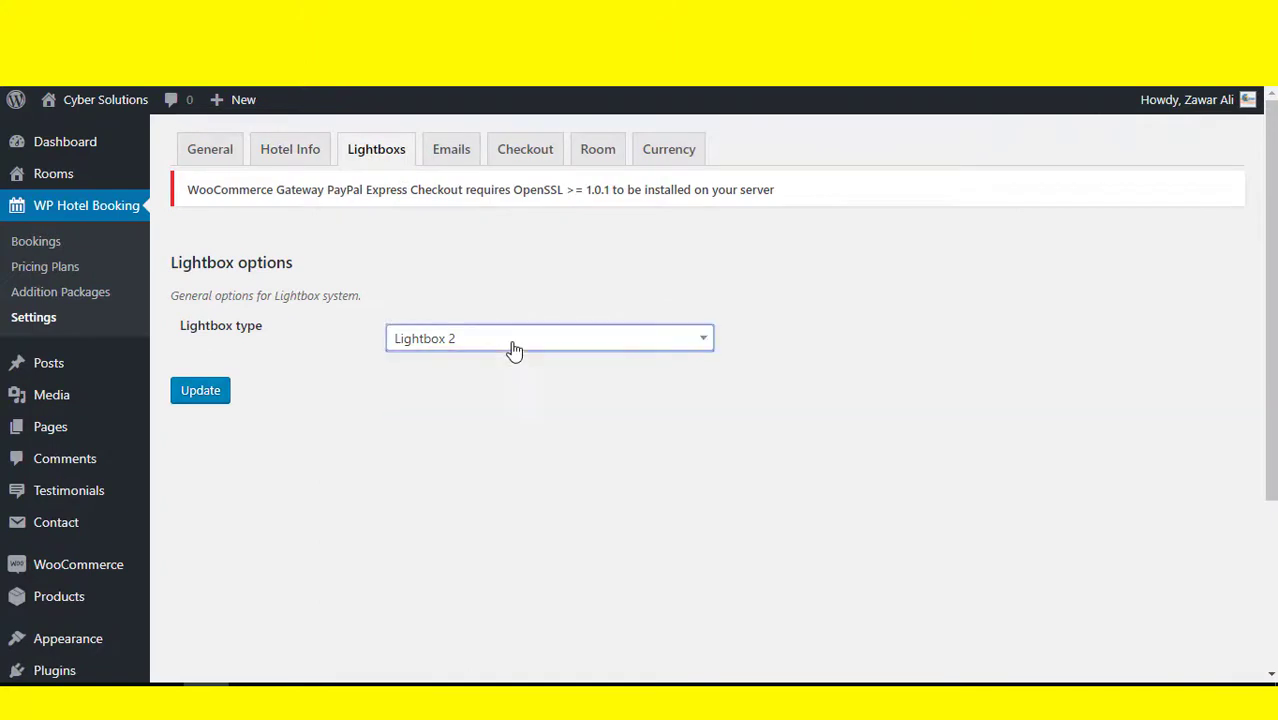
# View the Email Sender settings with the email subject field and the Checkout settings' payment general options.
pyautogui.click(465, 157)
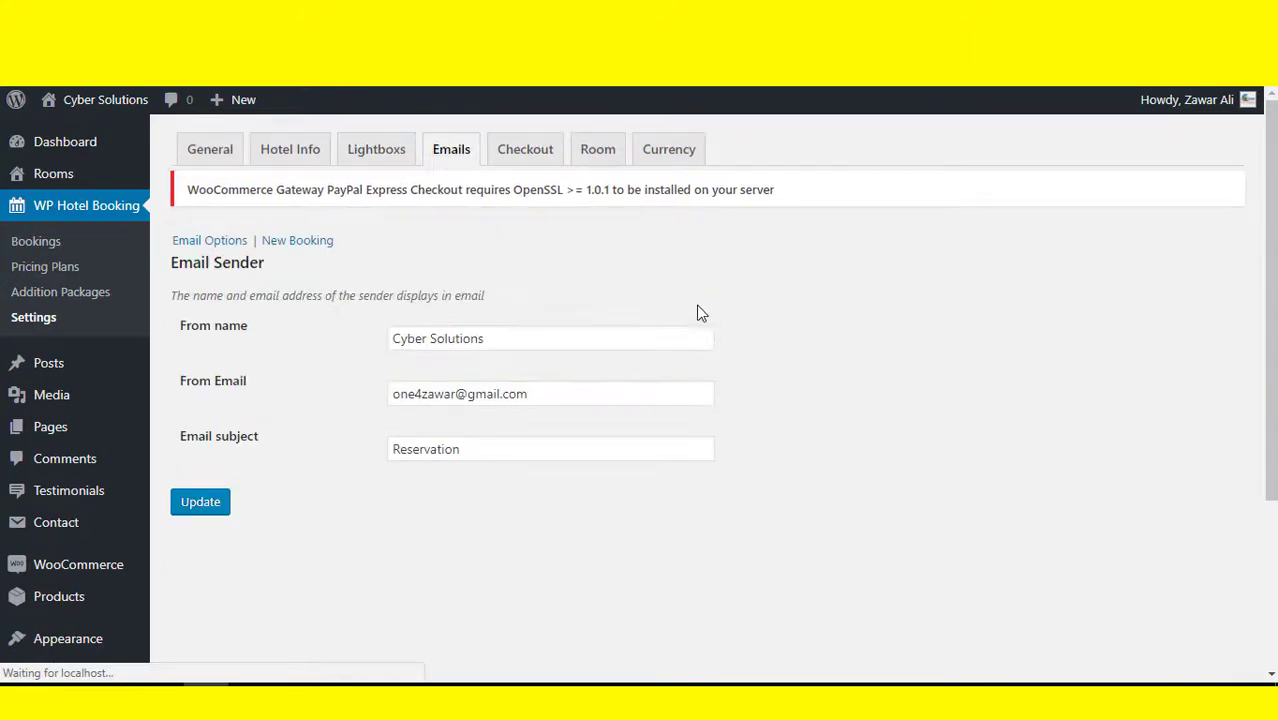
pyautogui.click(560, 458)
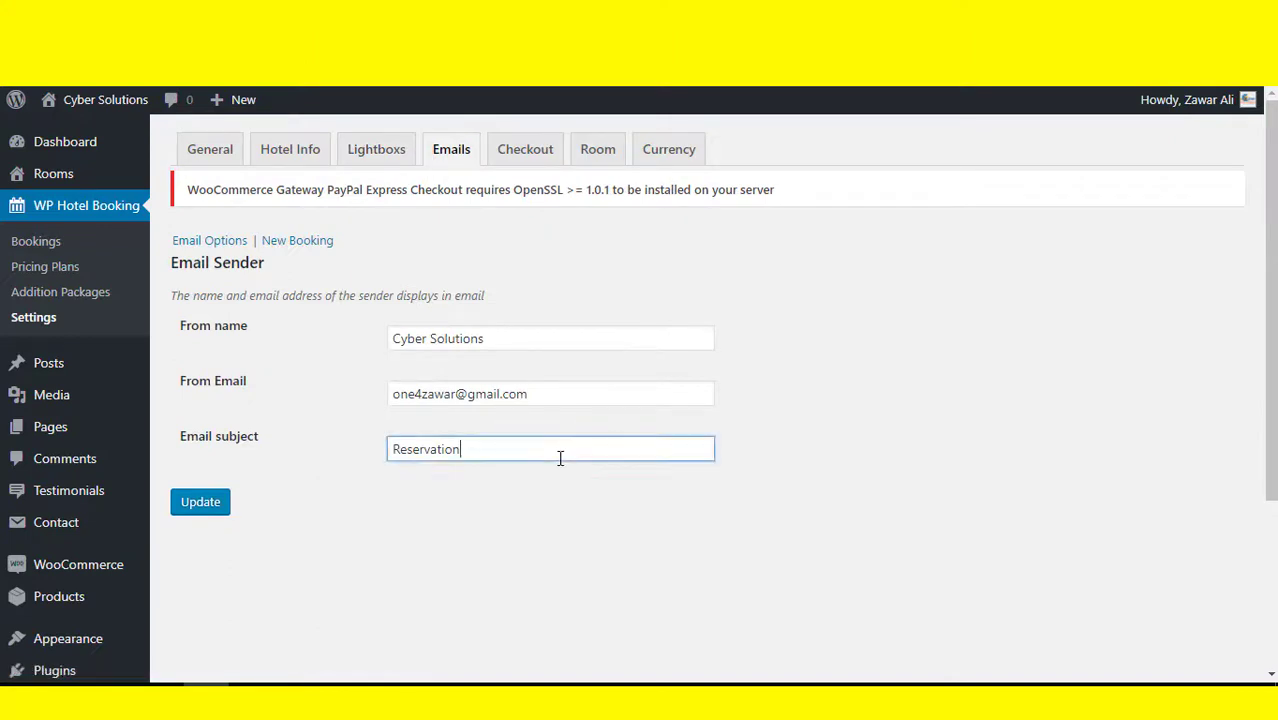
pyautogui.click(542, 163)
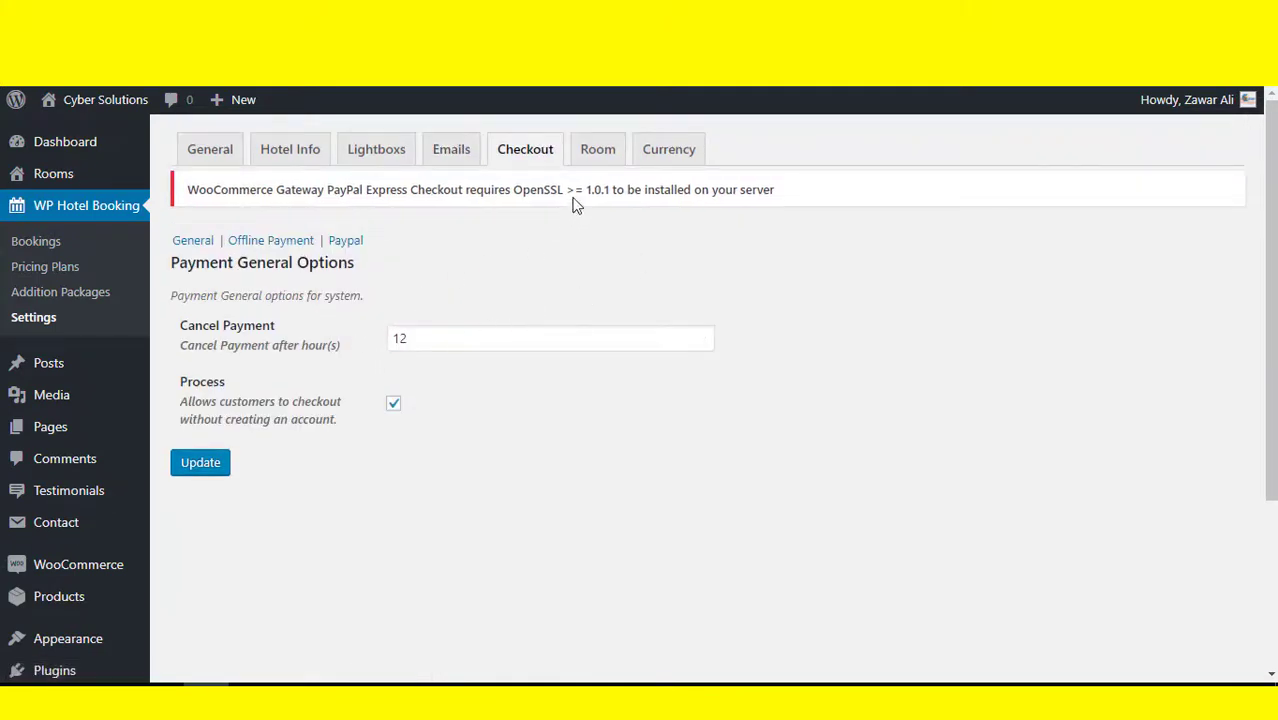
# Open the Room settings and review the Room Options, including the gallery and thumbnail image sizes.
pyautogui.click(599, 168)
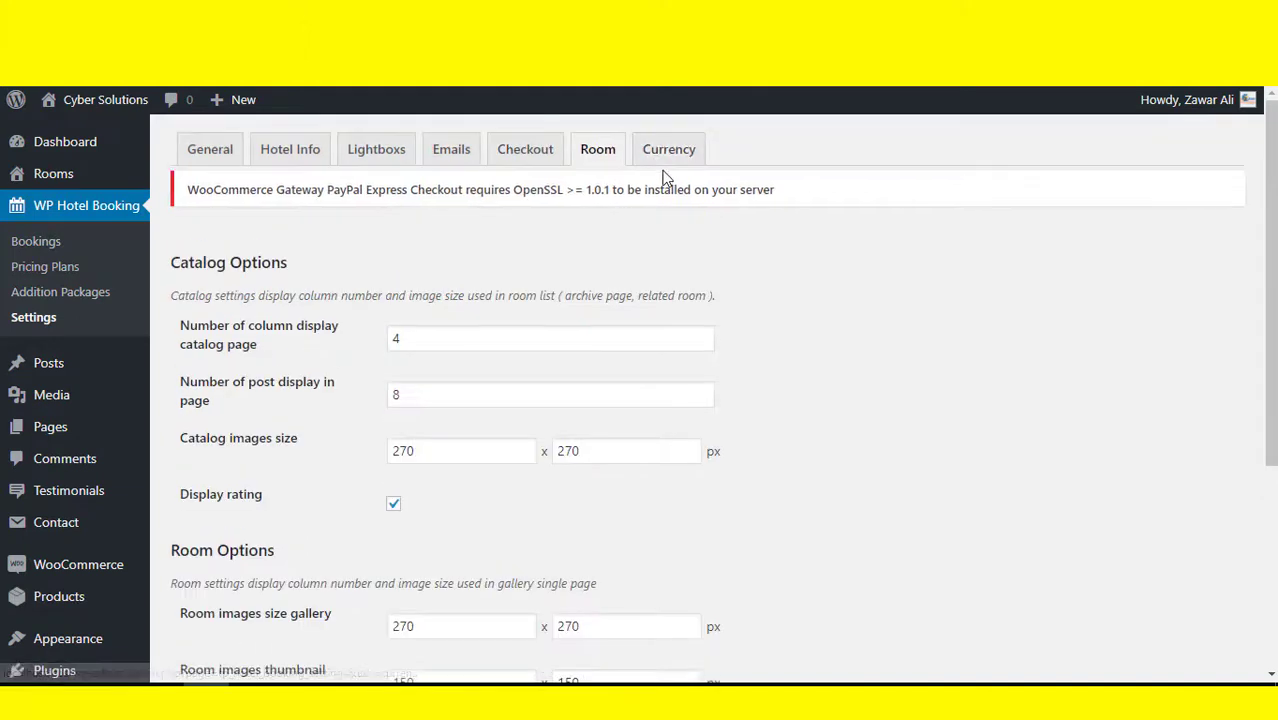
pyautogui.scroll(-1, 640, 231)
pyautogui.scroll(-5, 640, 231)
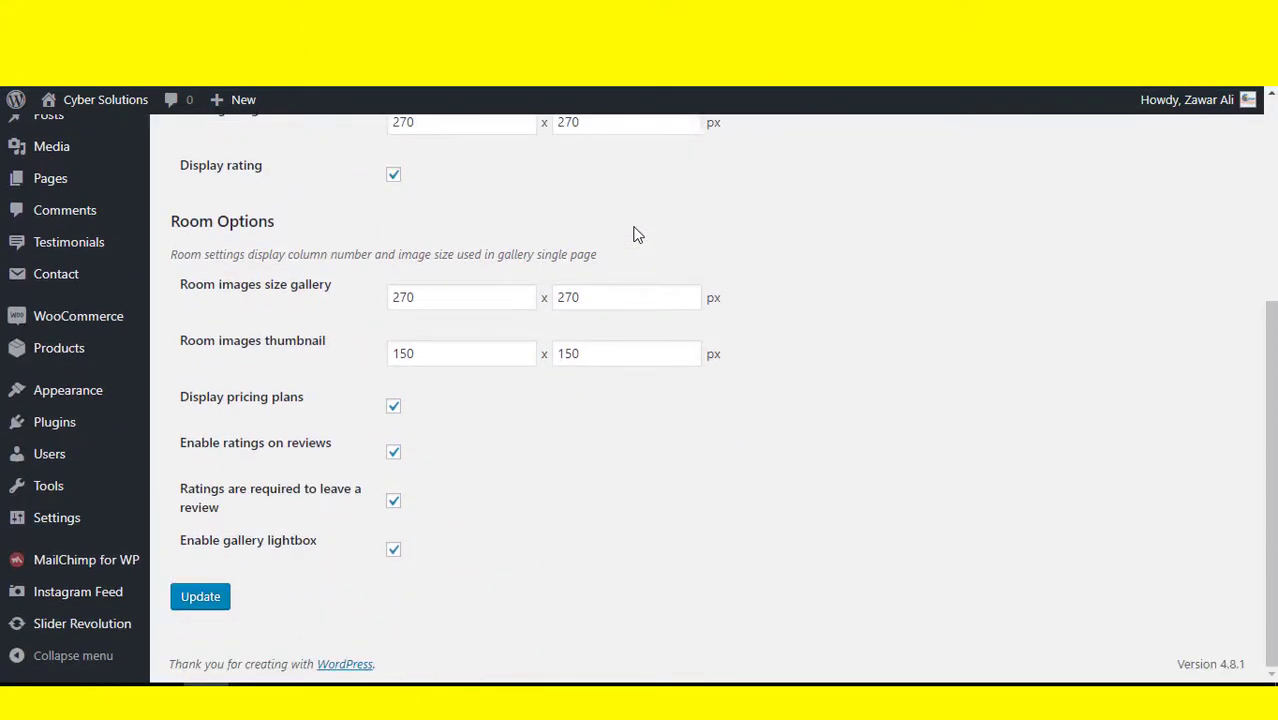
pyautogui.click(502, 292)
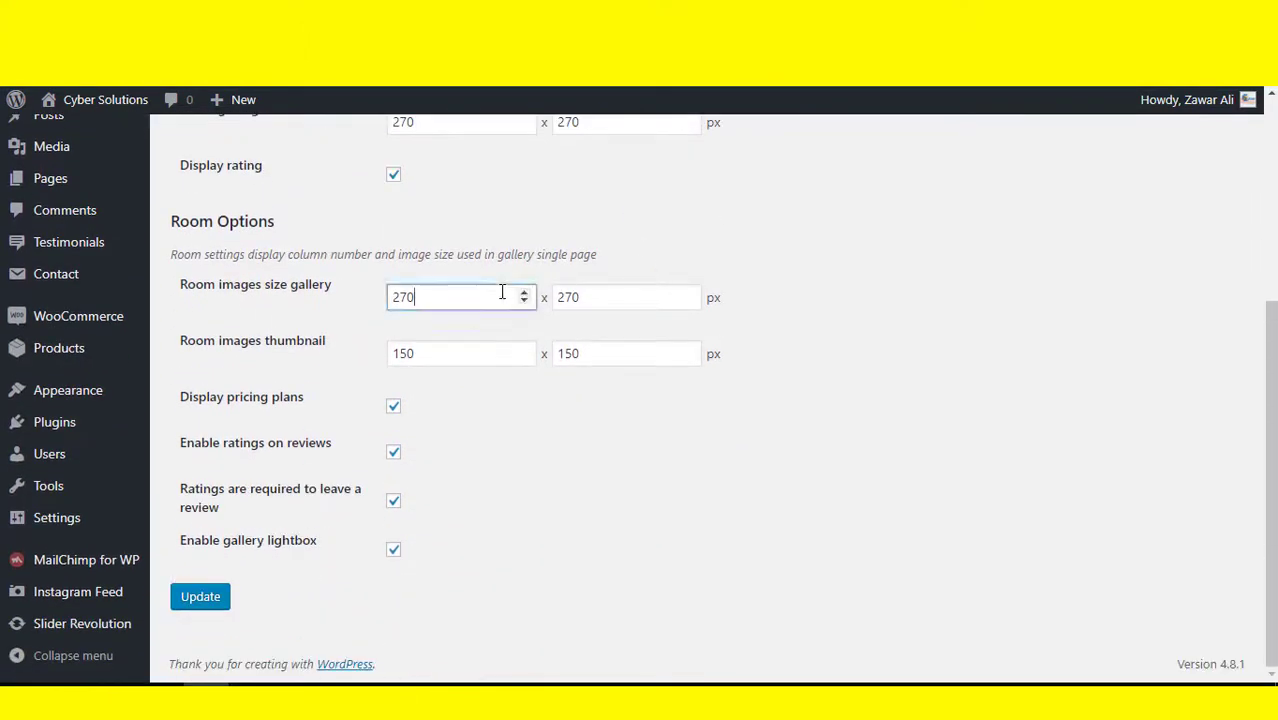
pyautogui.click(593, 300)
pyautogui.click(600, 354)
pyautogui.click(496, 355)
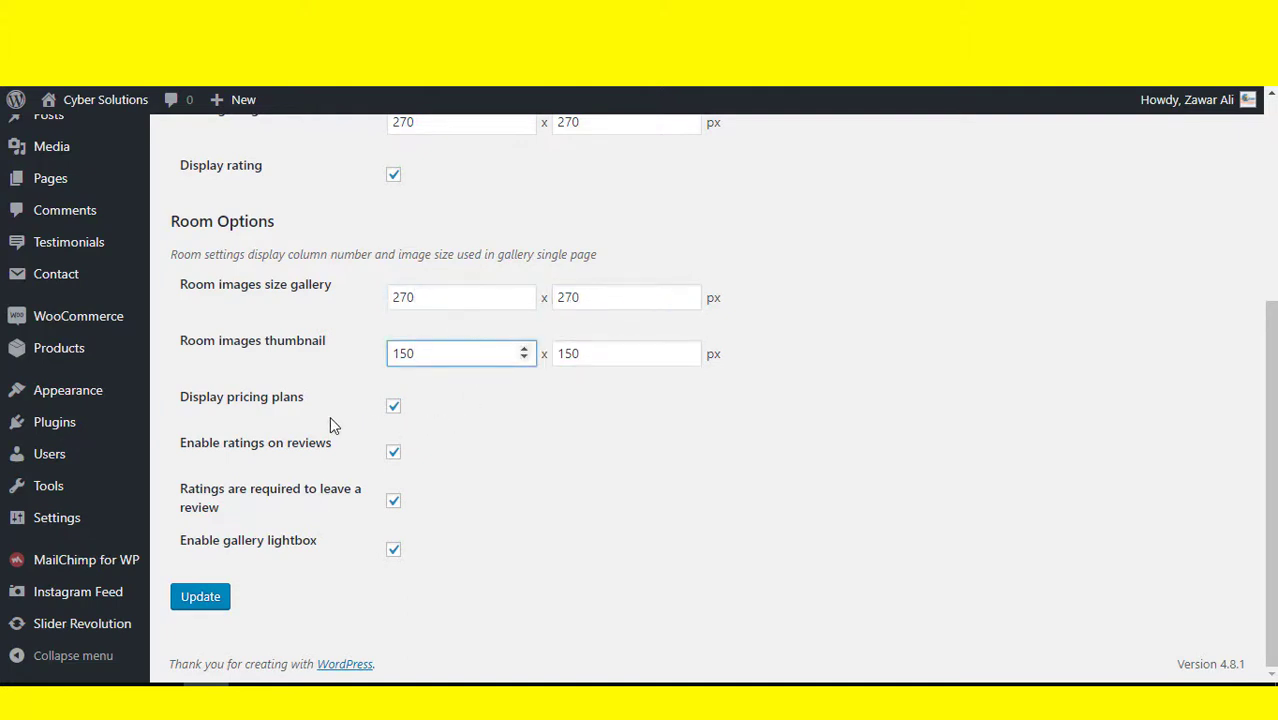
# Review the Catalog Options of the Room settings, including both dimensions of the catalog images size.
pyautogui.scroll(5, 451, 513)
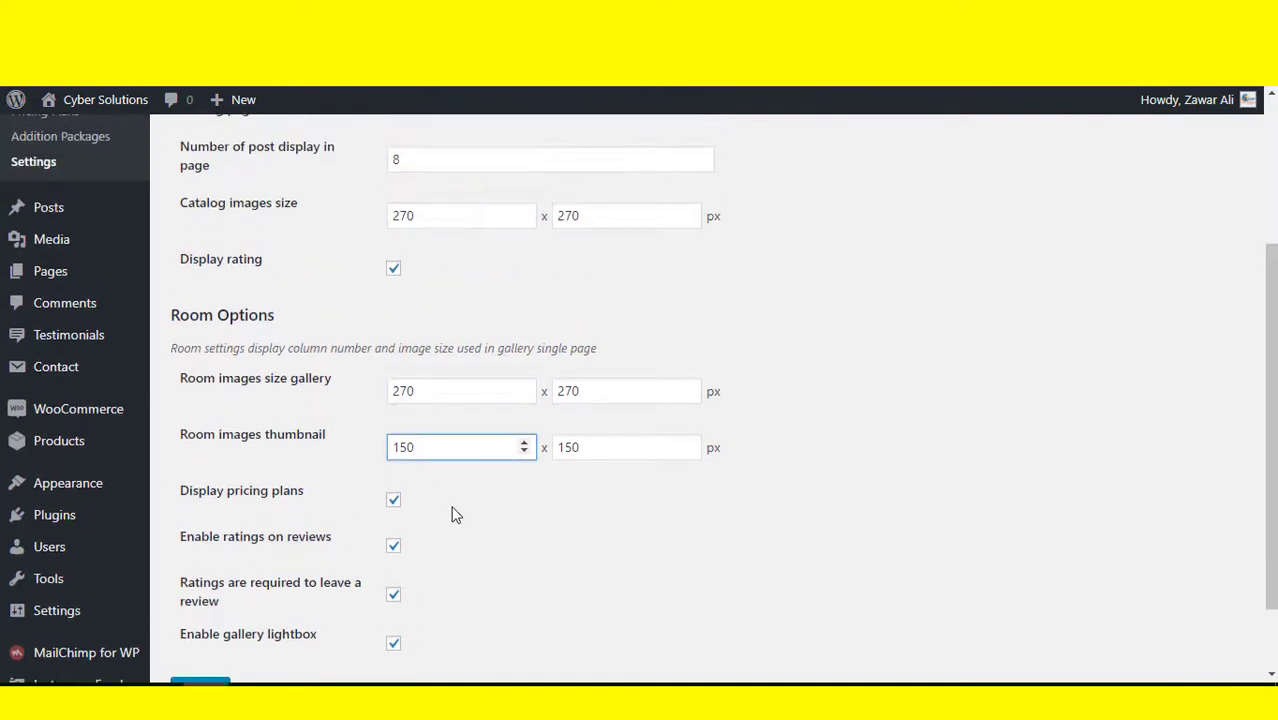
pyautogui.click(461, 451)
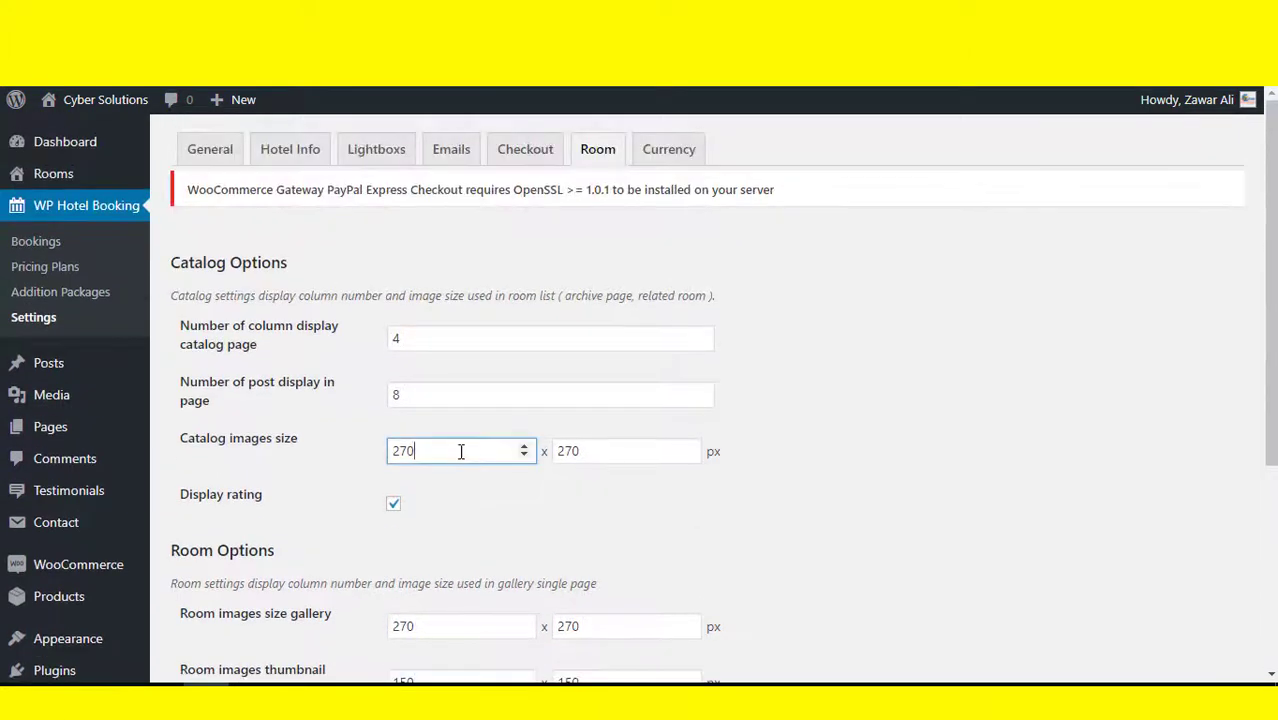
pyautogui.click(583, 451)
# Open the Currency settings and check the Enable, Currency aggregator and Currency storage choices without changing them.
pyautogui.click(674, 160)
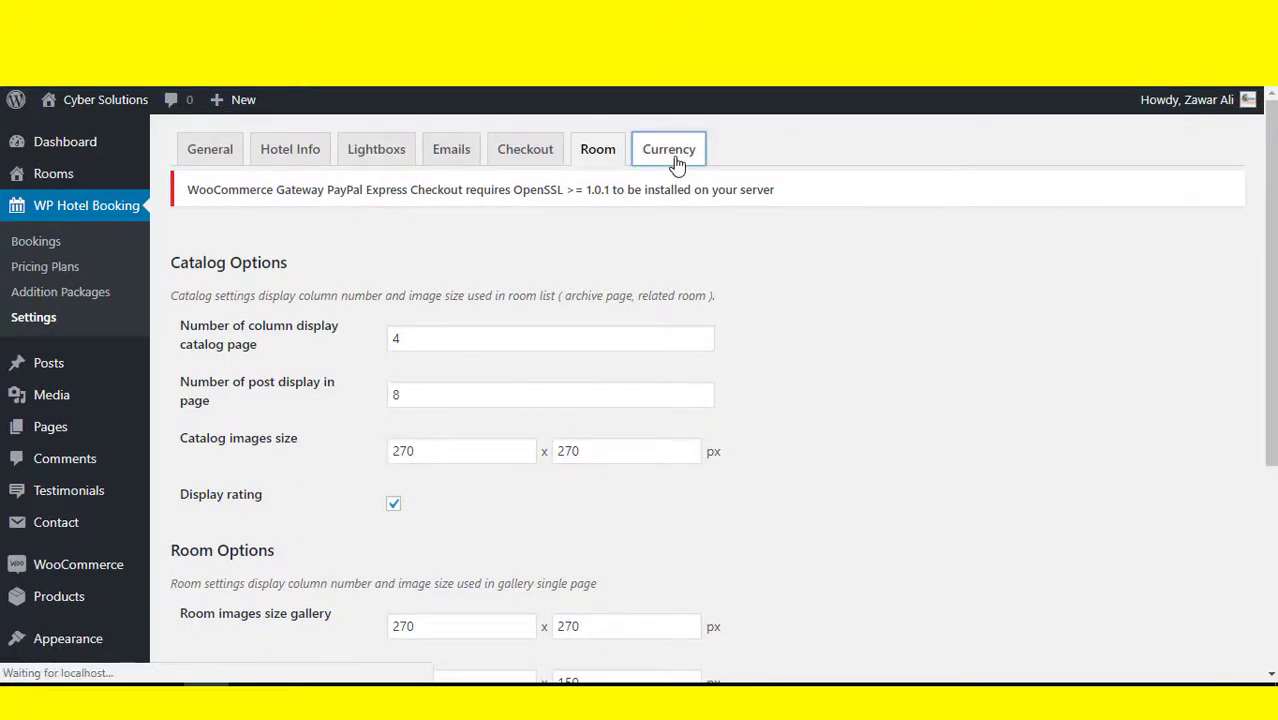
pyautogui.click(569, 312)
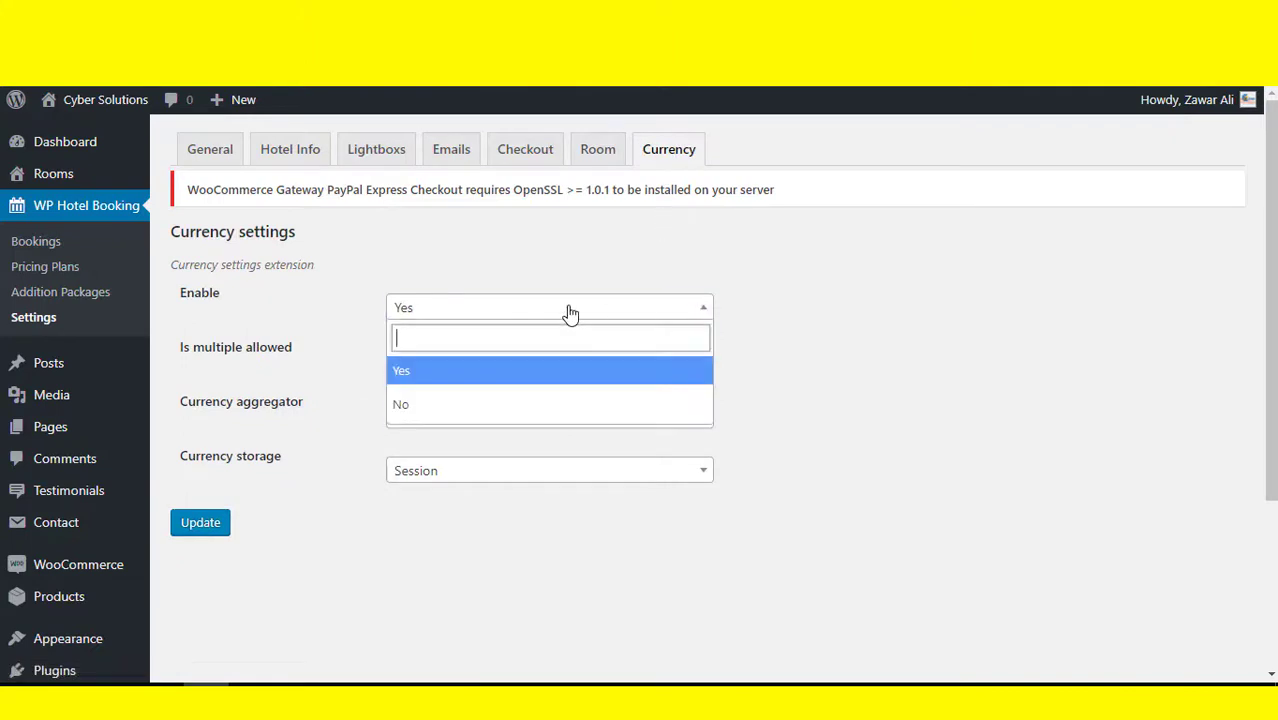
pyautogui.click(569, 312)
pyautogui.click(536, 414)
pyautogui.click(538, 416)
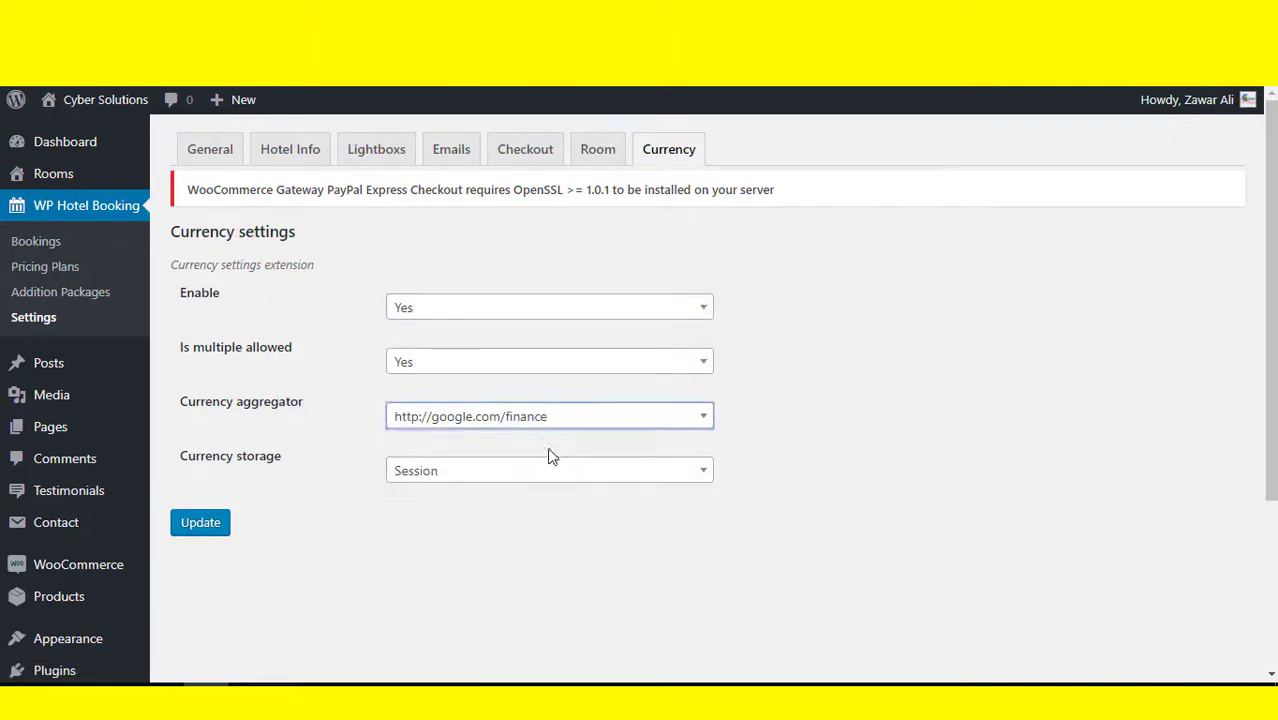
pyautogui.click(556, 470)
pyautogui.click(556, 472)
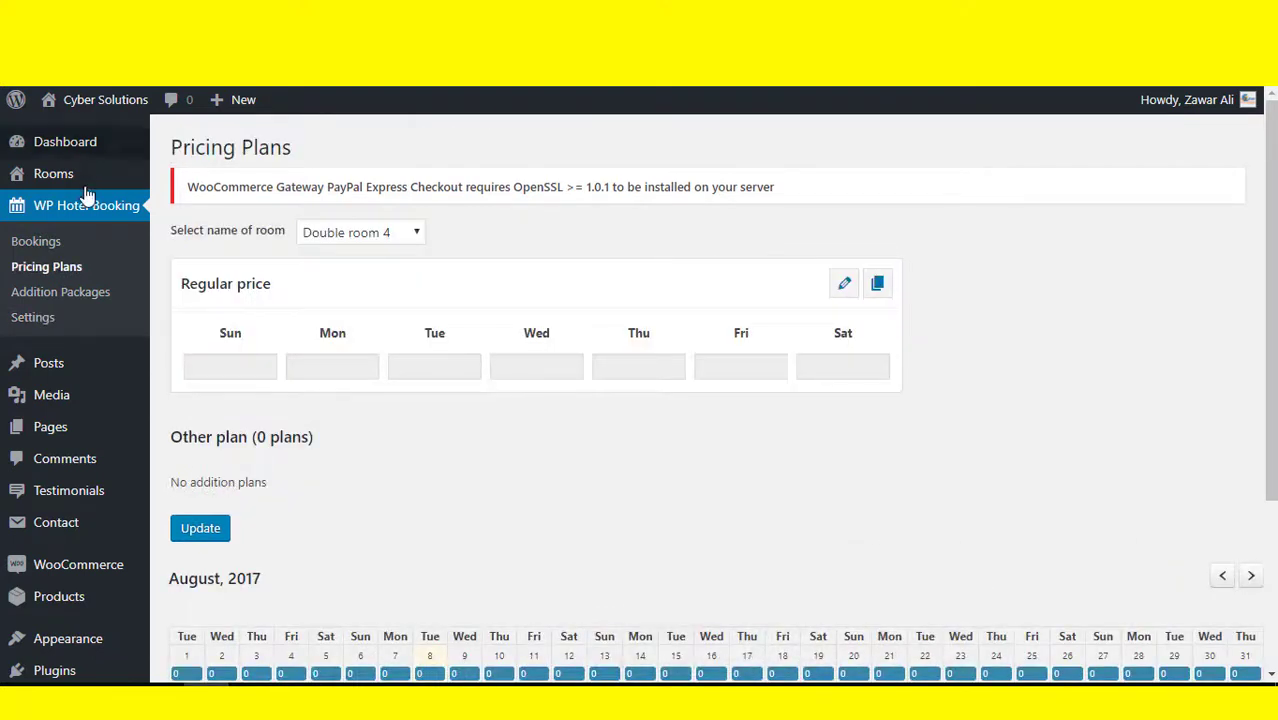
# Open the Pricing Plans page, check the room choices while keeping Double room 4, and inspect its regular weekday prices.
pyautogui.click(390, 228)
pyautogui.click(414, 233)
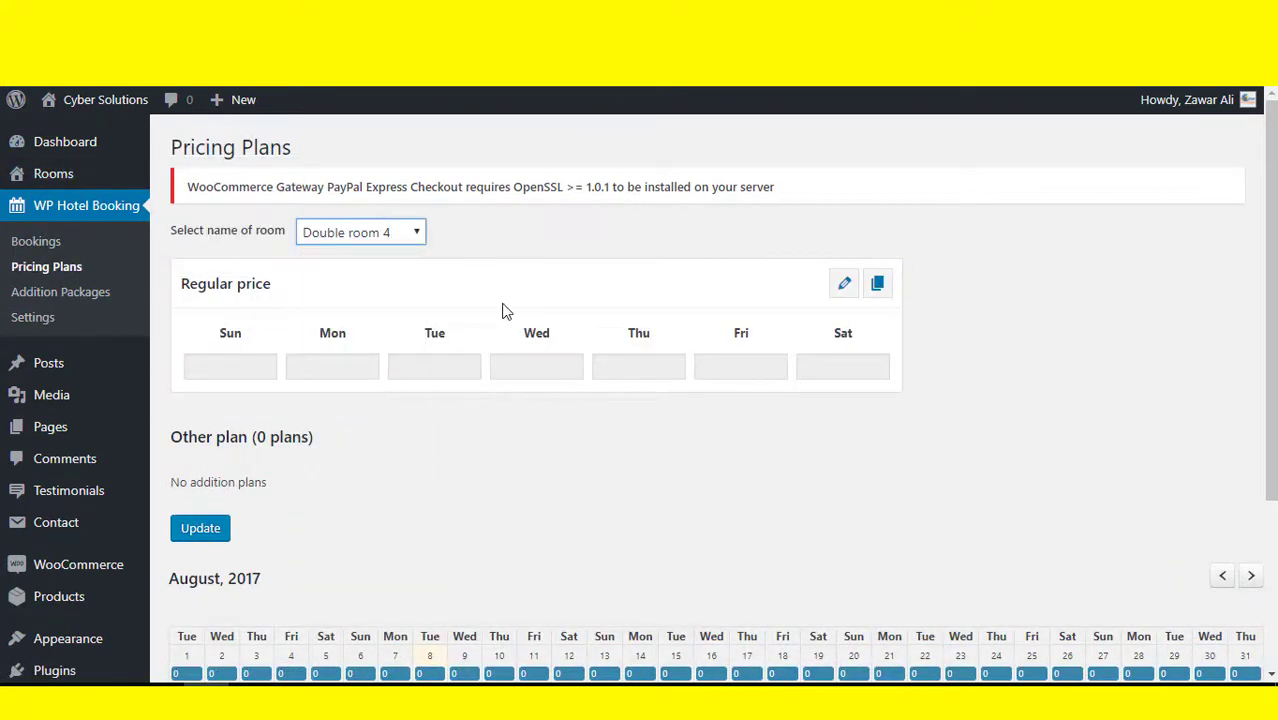
pyautogui.click(237, 371)
pyautogui.click(331, 372)
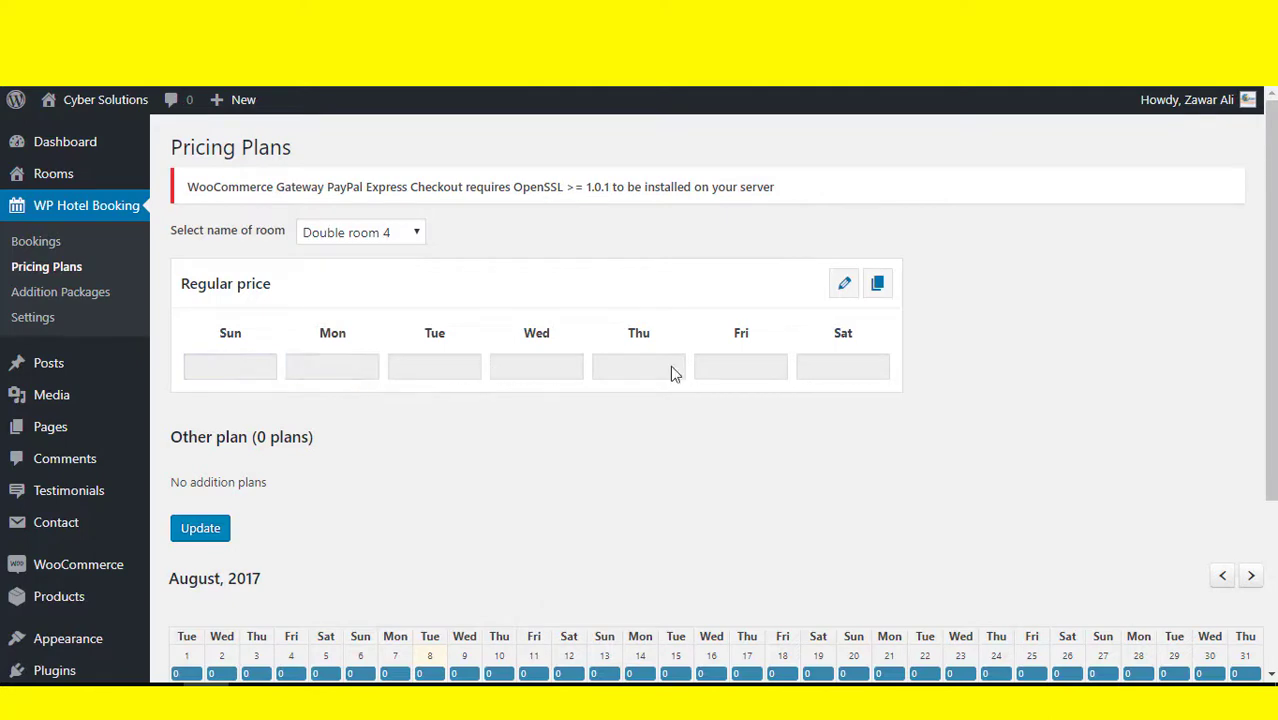
# Add a blank date-range plan for Double room 4 and inspect its date fields and the August 2017 price calendar.
pyautogui.click(879, 287)
pyautogui.click(399, 483)
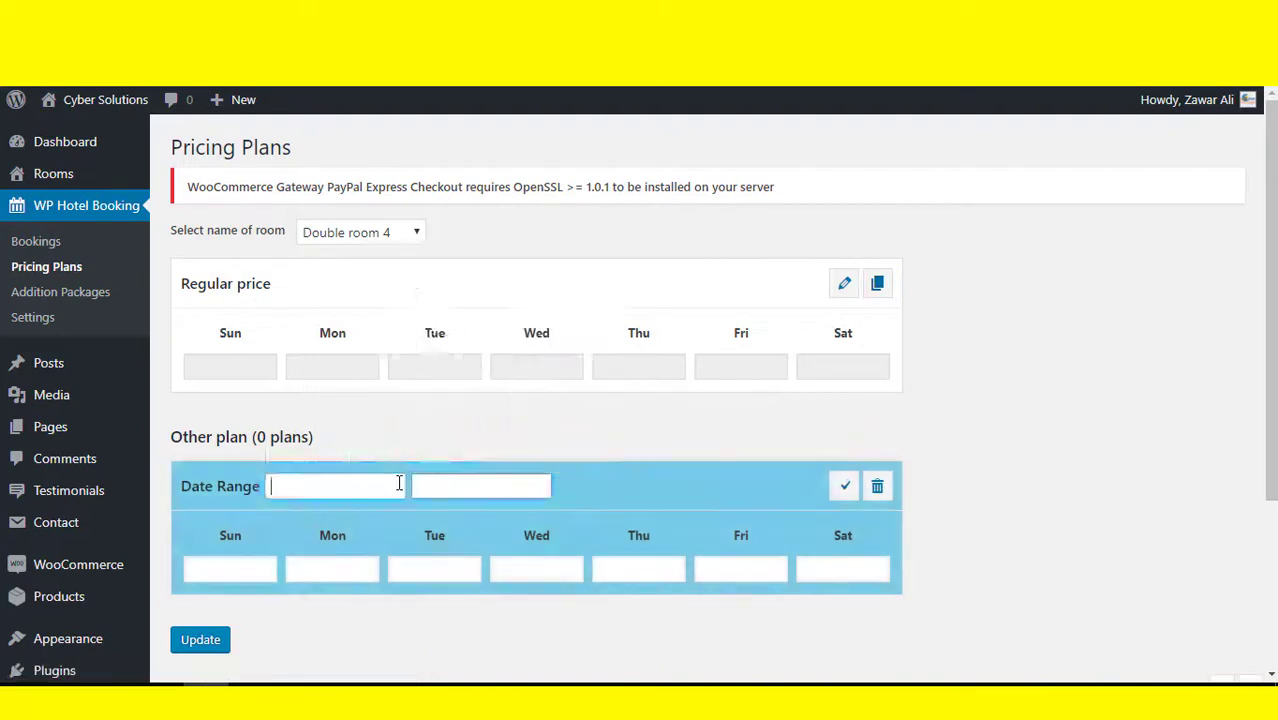
pyautogui.click(640, 436)
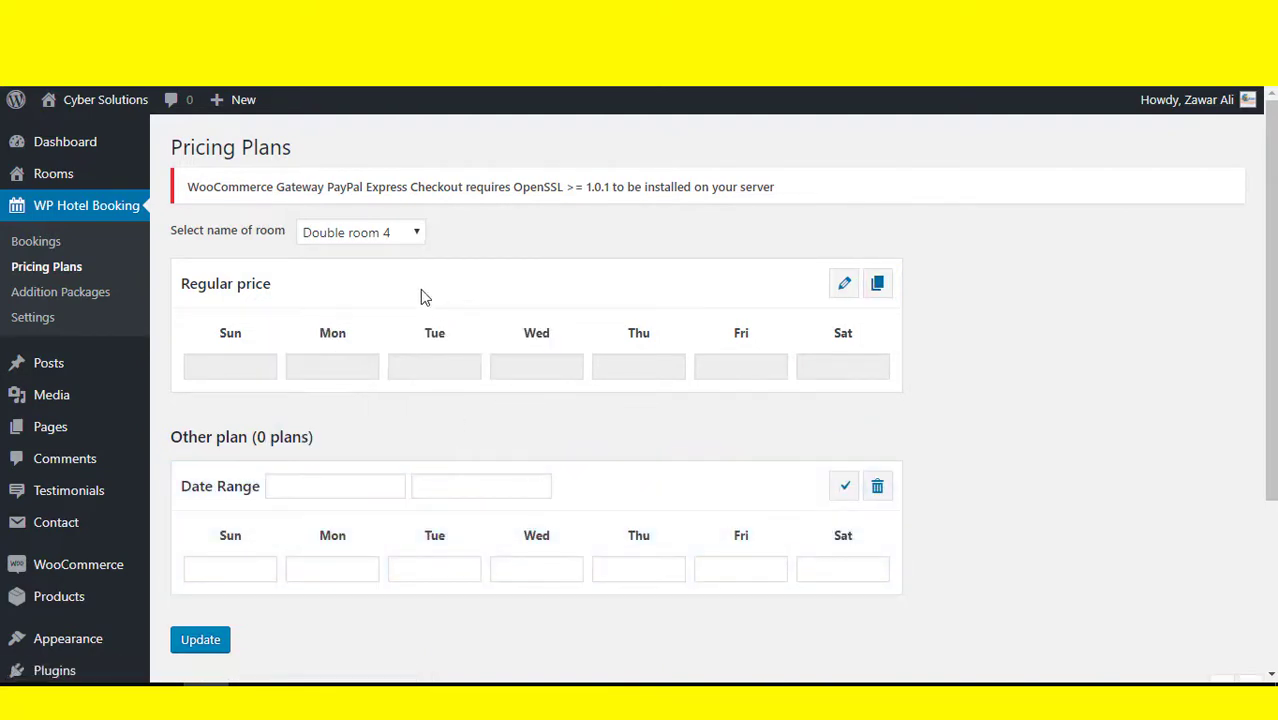
pyautogui.scroll(-1, 417, 445)
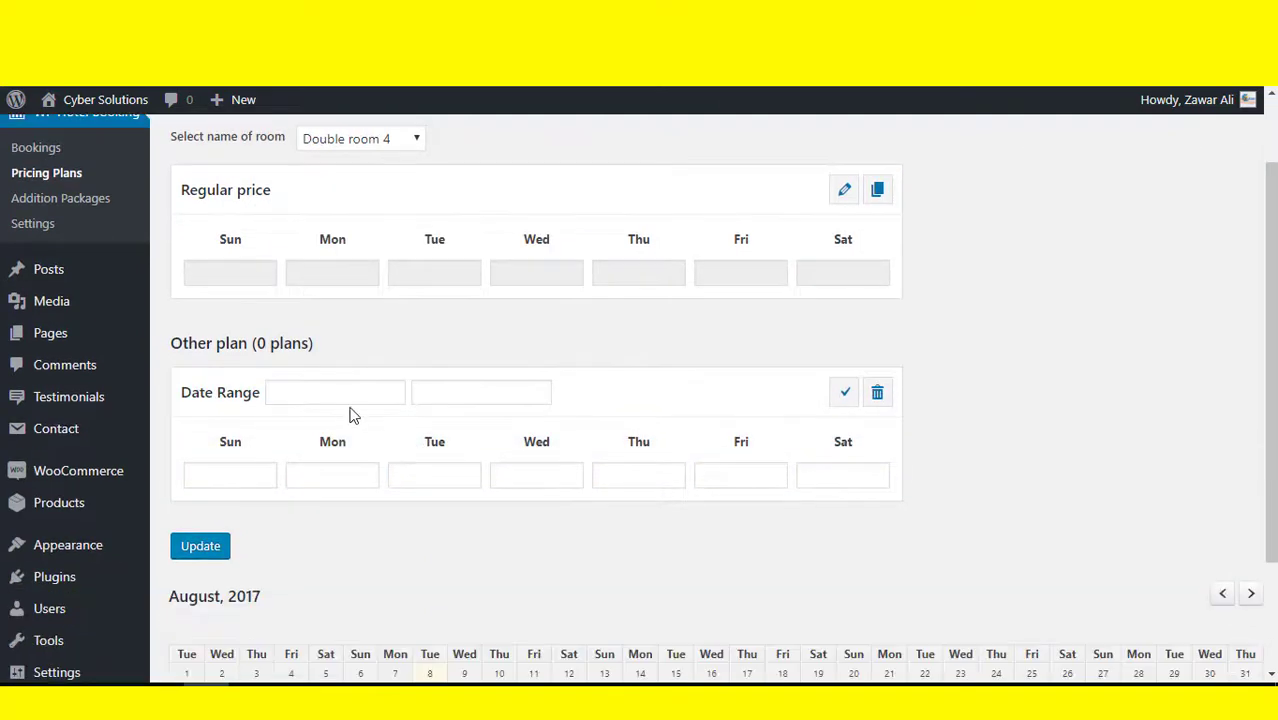
pyautogui.click(470, 391)
pyautogui.scroll(-2, 619, 457)
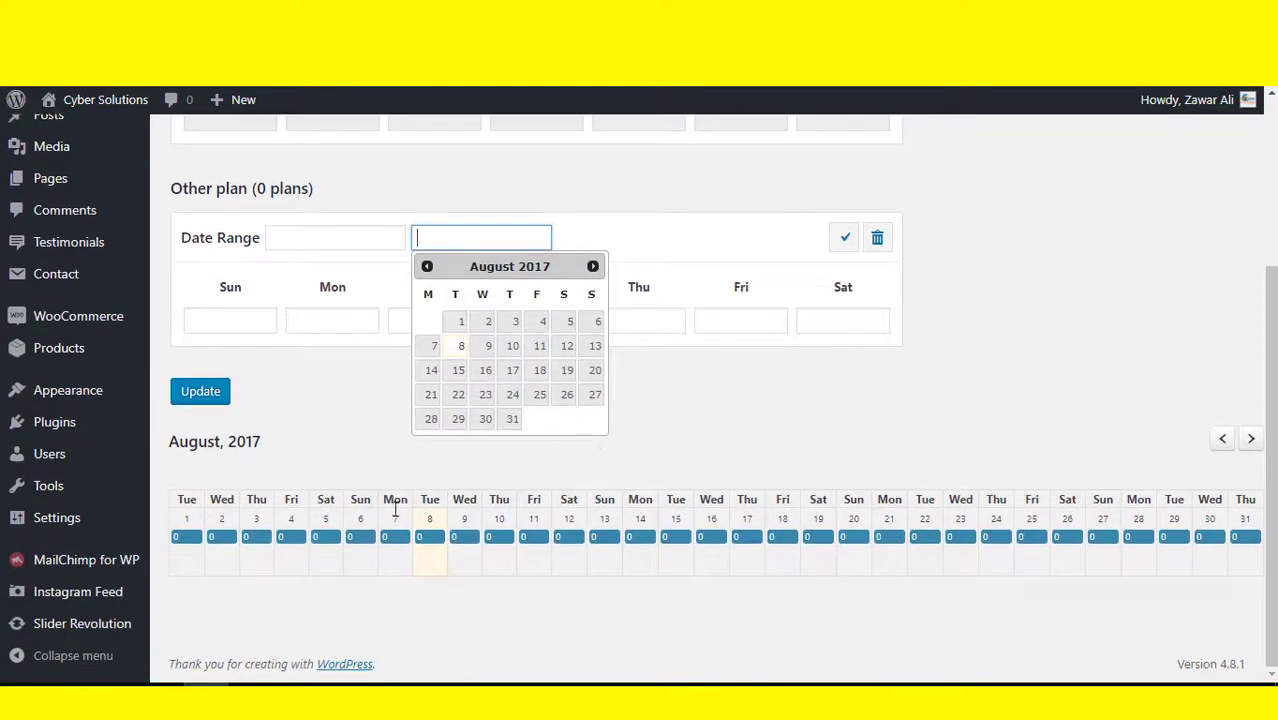
pyautogui.click(443, 547)
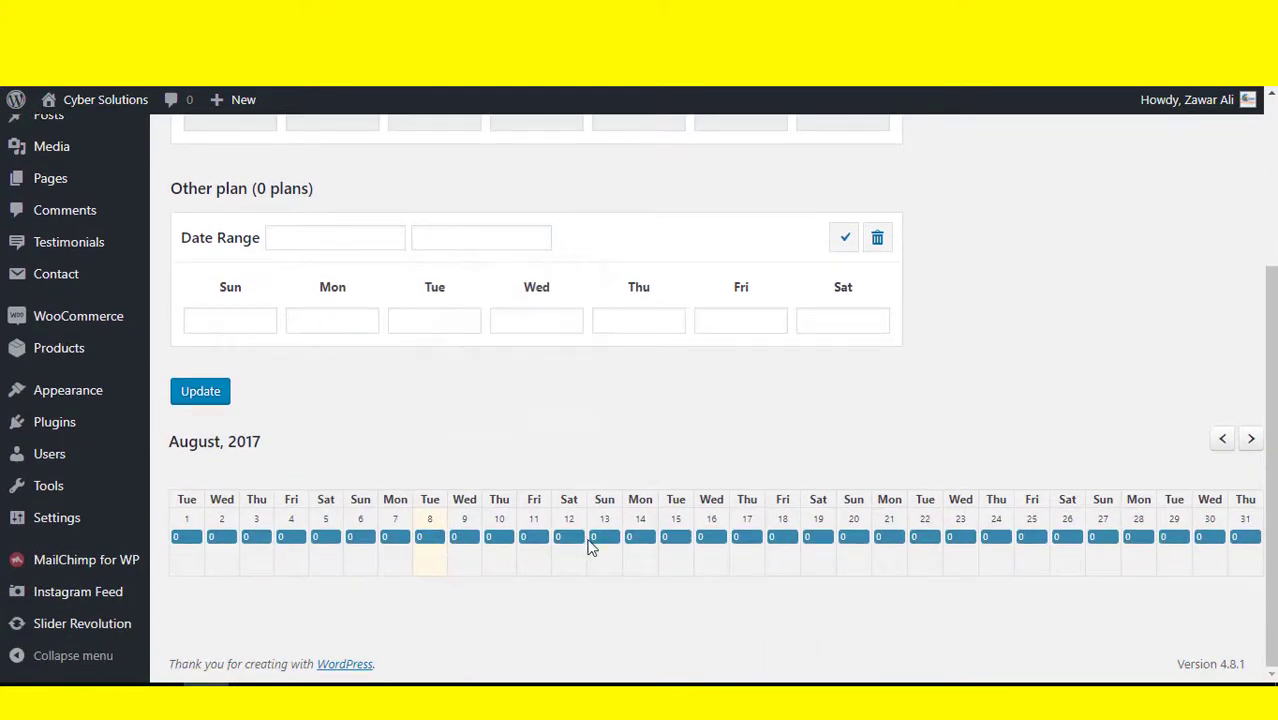
# Open the Rooms list and look through the hotel's existing rooms.
pyautogui.scroll(1, 634, 143)
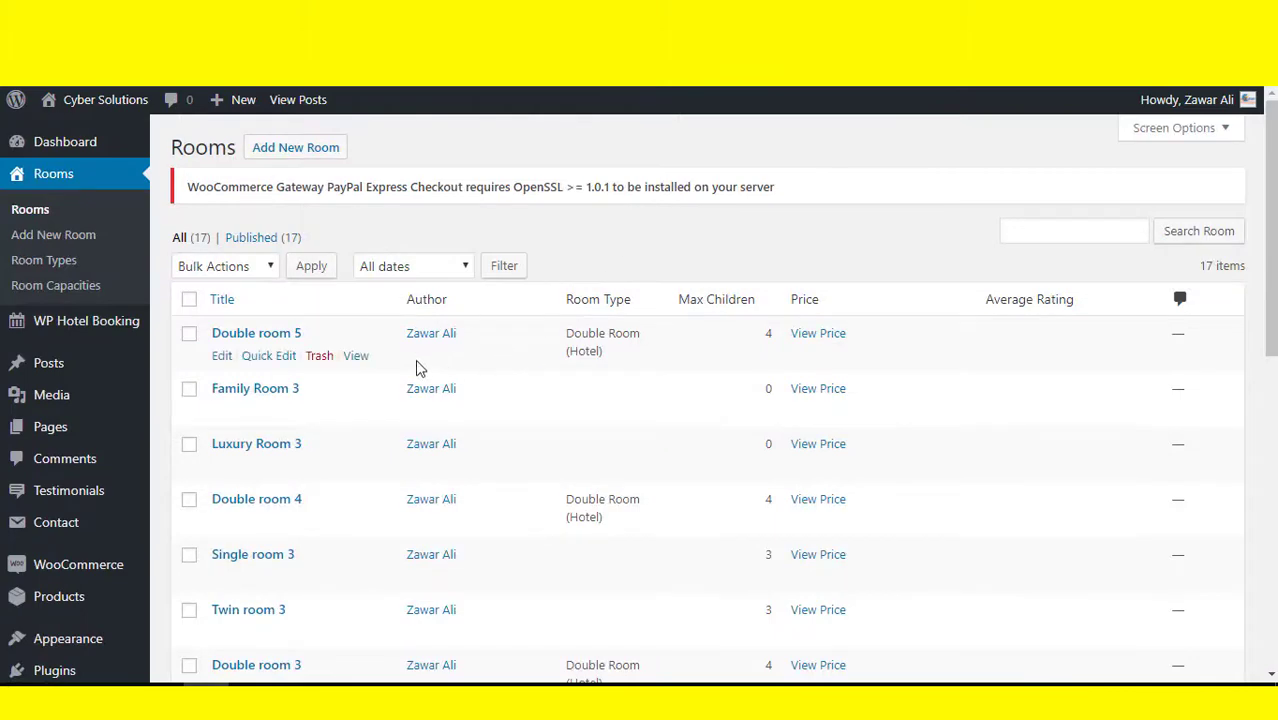
pyautogui.scroll(-3, 414, 334)
pyautogui.scroll(-1, 616, 214)
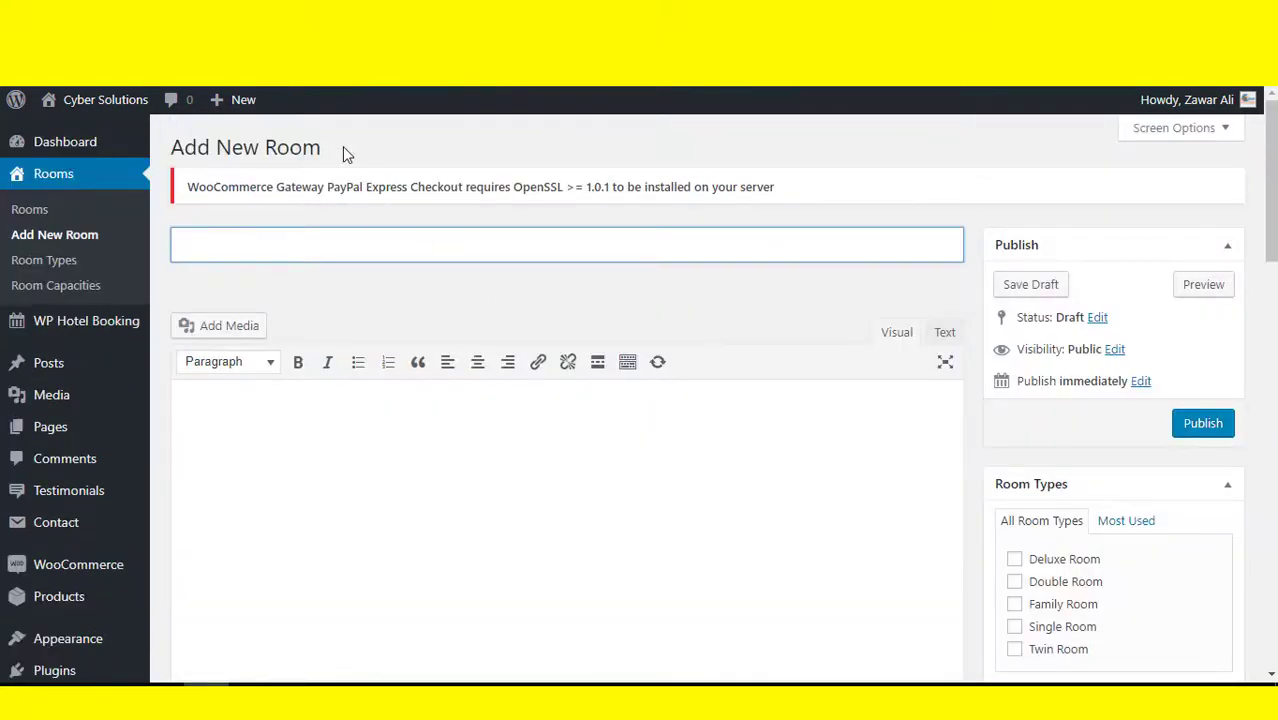
# Open the Add New Room form and check its room types, quantity and Number of adults choices, keeping Double.
pyautogui.moveTo(342, 151); pyautogui.dragTo(171, 150)
pyautogui.scroll(-3, 687, 424)
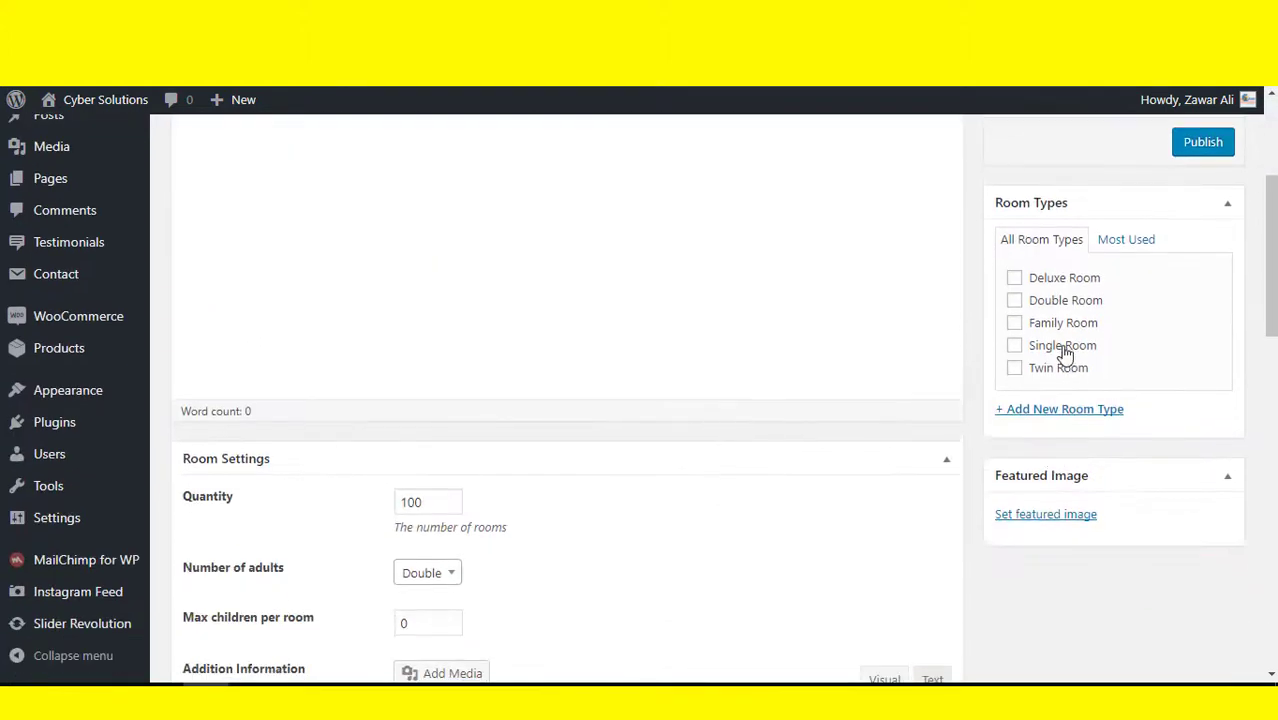
pyautogui.scroll(-2, 601, 501)
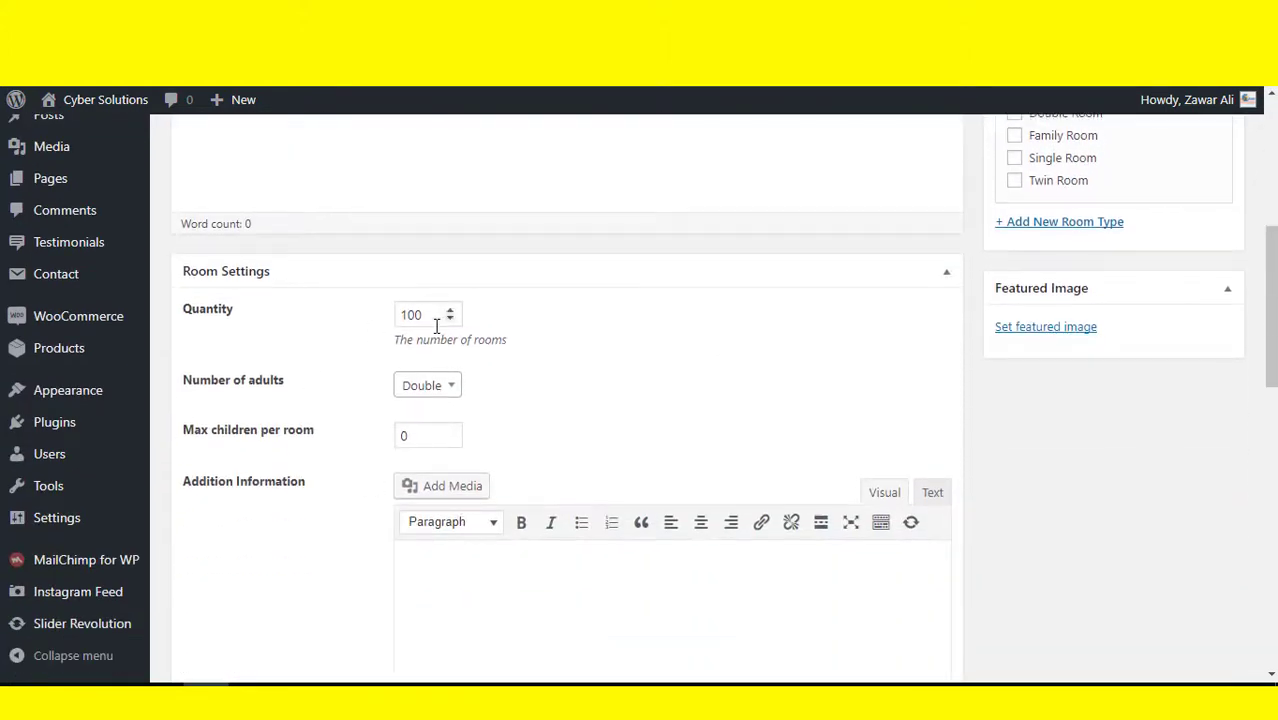
pyautogui.click(420, 387)
pyautogui.click(627, 406)
pyautogui.click(441, 393)
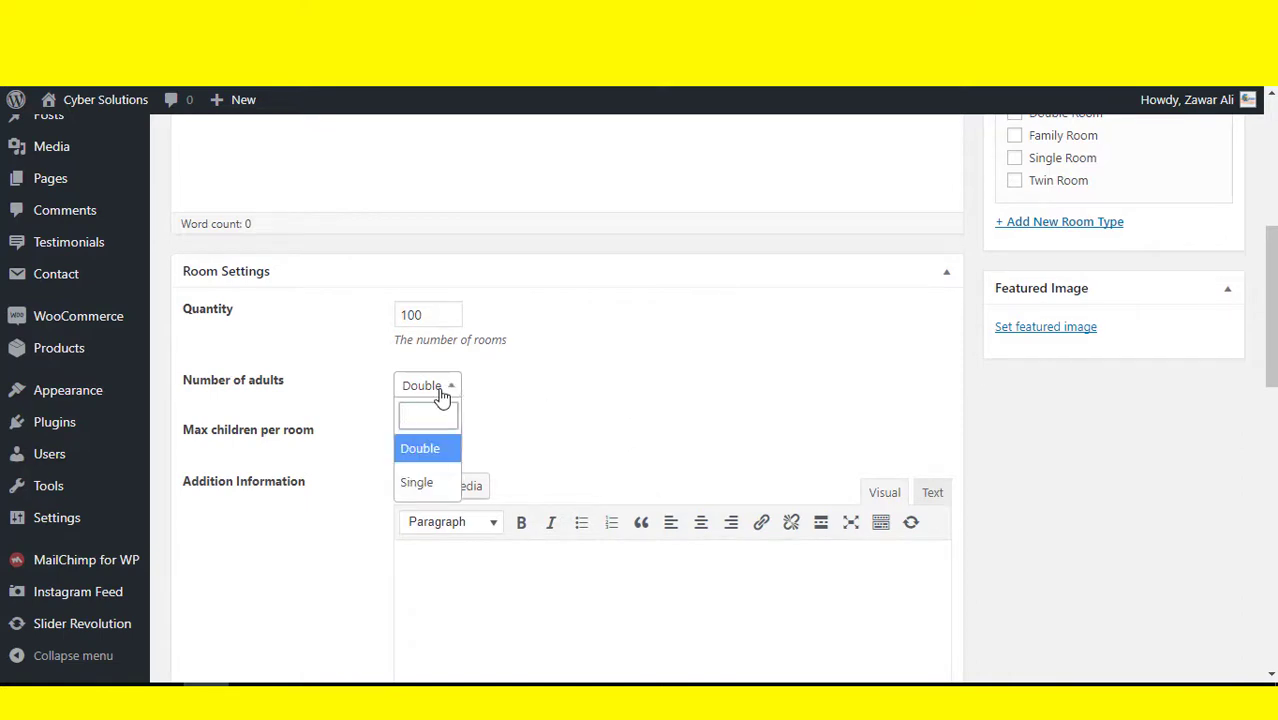
pyautogui.click(445, 396)
# Review the new room form's Addition Information, Addition Package choices, Gallery Settings and Regular Price sections.
pyautogui.scroll(-4, 520, 406)
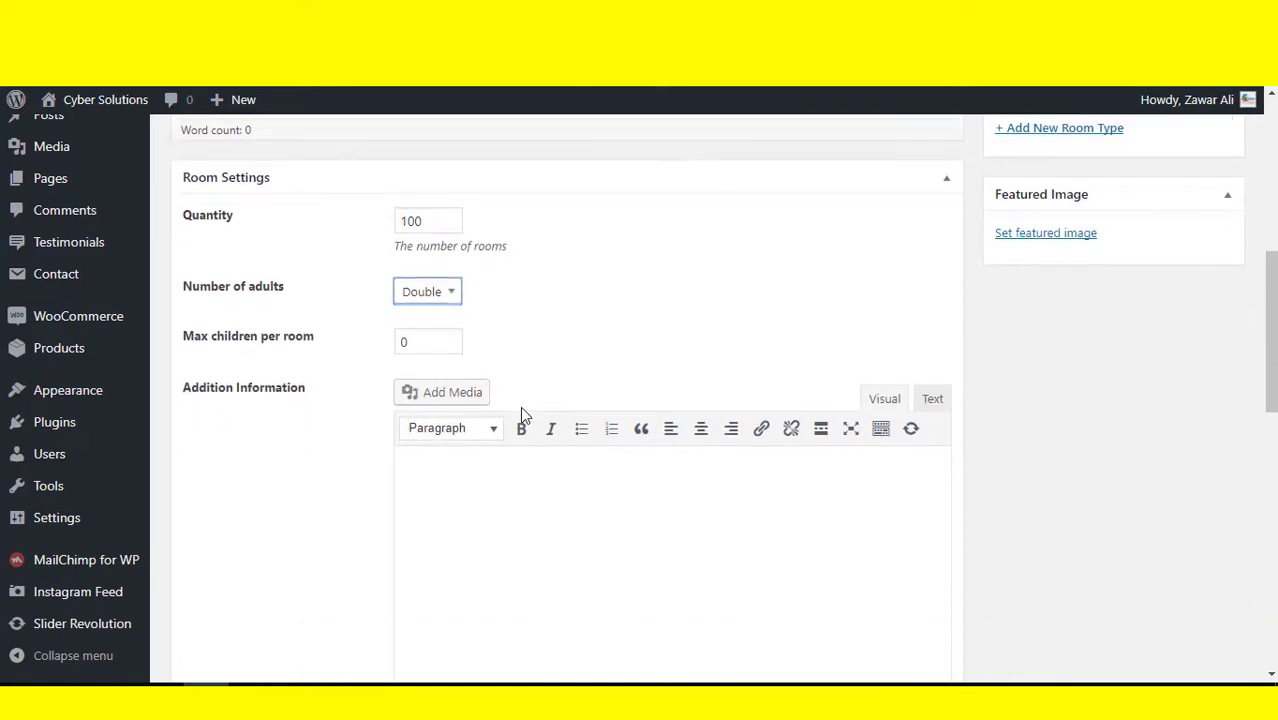
pyautogui.scroll(-2, 522, 410)
pyautogui.click(462, 422)
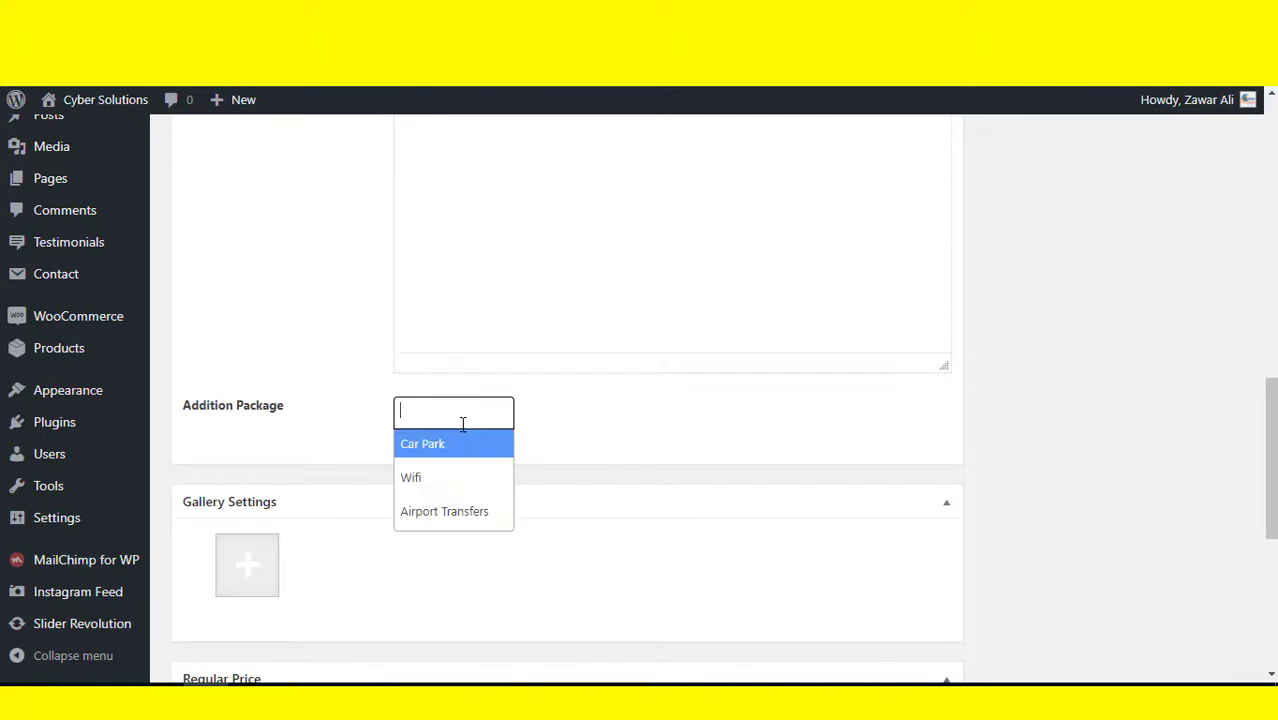
pyautogui.scroll(-2, 568, 448)
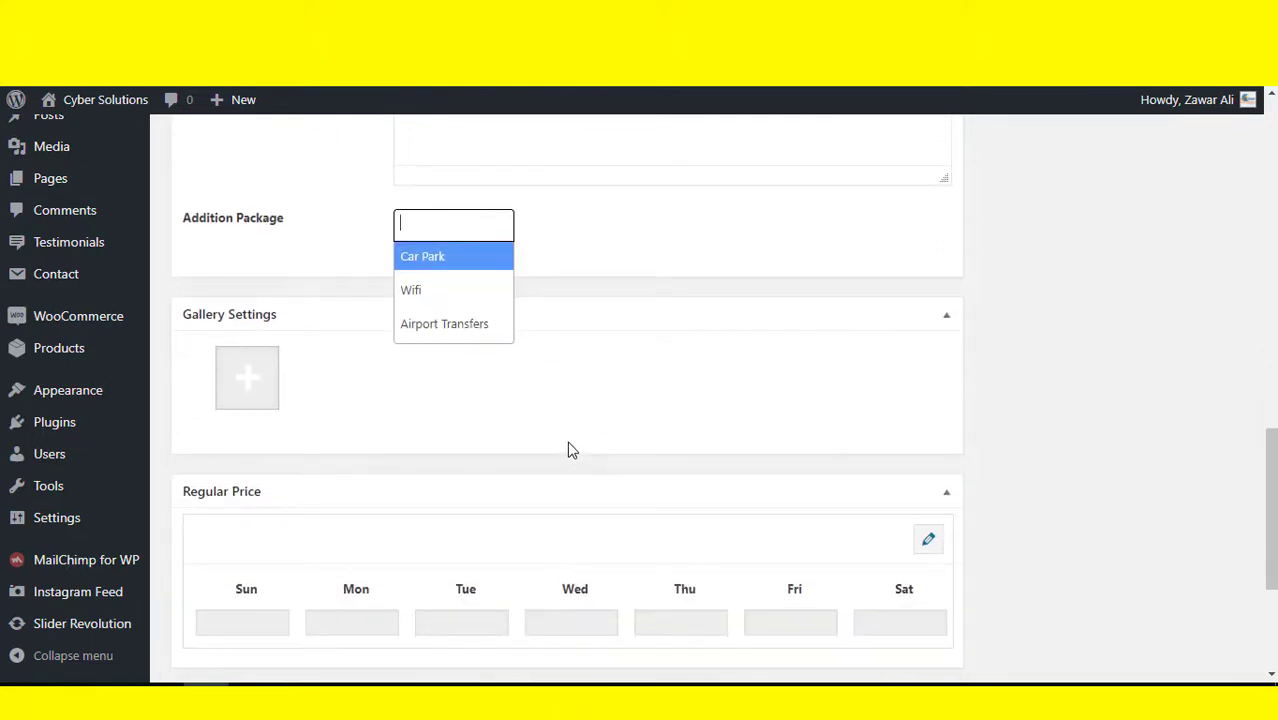
pyautogui.scroll(-3, 568, 450)
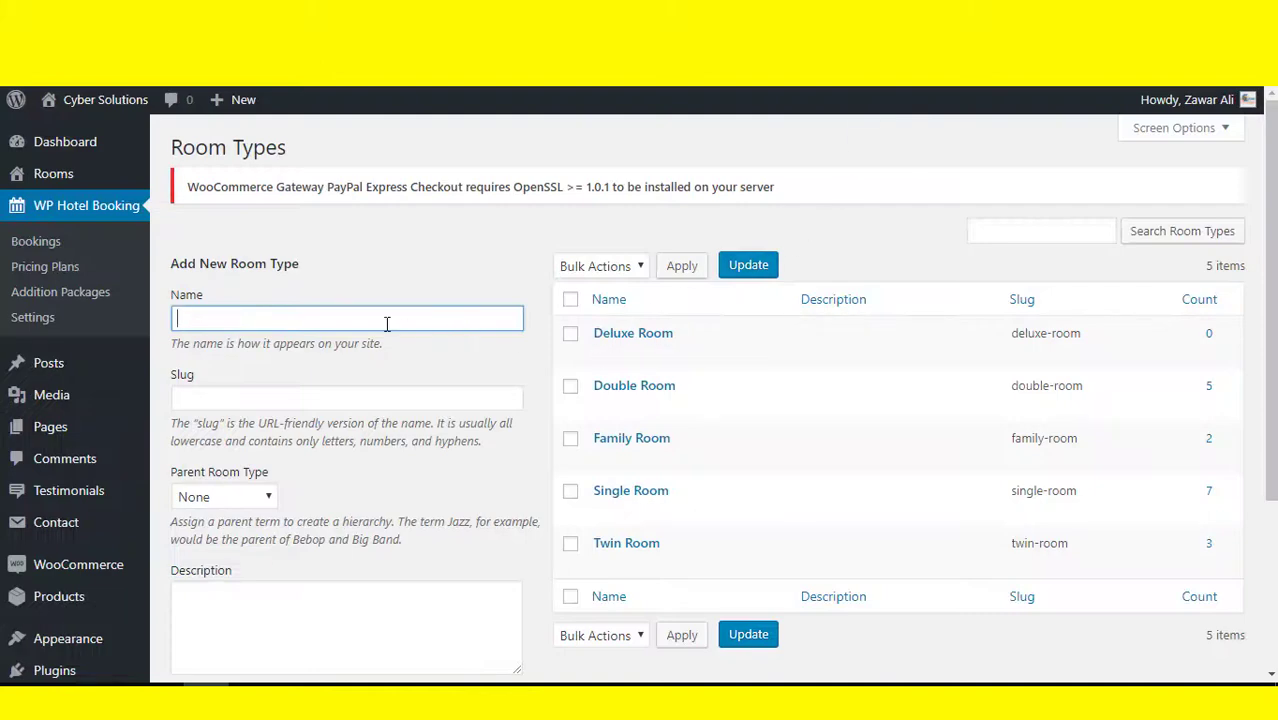
# Examine the Room Types and Room Capacities pages with their existing entries and forms for adding new ones.
pyautogui.moveTo(306, 149); pyautogui.dragTo(175, 147)
pyautogui.moveTo(350, 287); pyautogui.dragTo(178, 263)
pyautogui.scroll(-3, 575, 313)
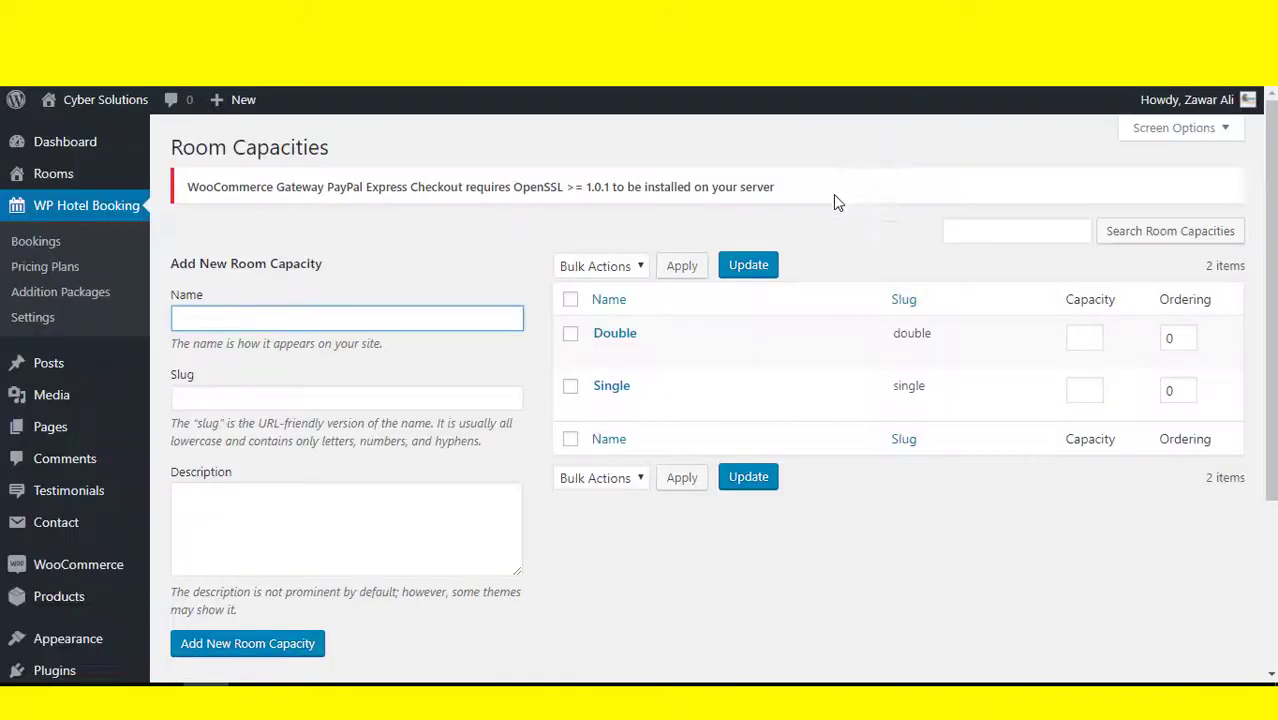
pyautogui.moveTo(328, 266); pyautogui.dragTo(163, 265)
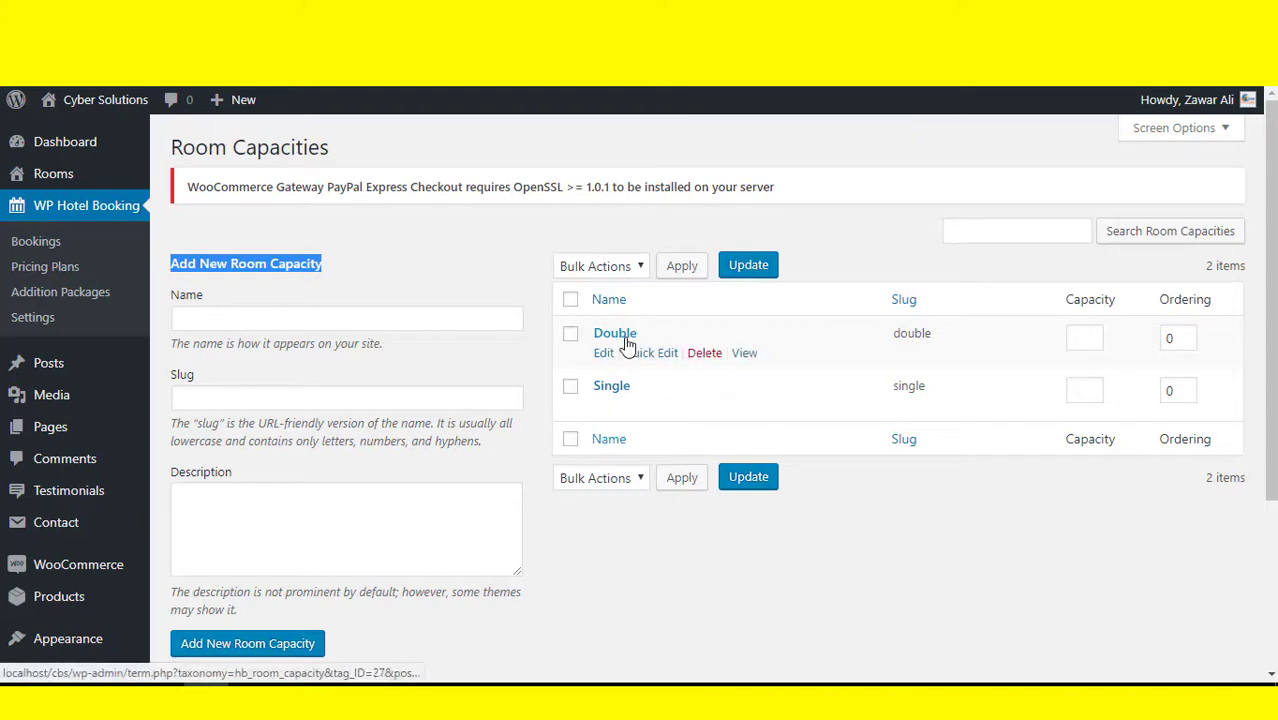
# Look over the rest of the Room Capacities page, return to the Dashboard and survey its widgets and admin sections through Slider Revolution.
pyautogui.scroll(-3, 479, 418)
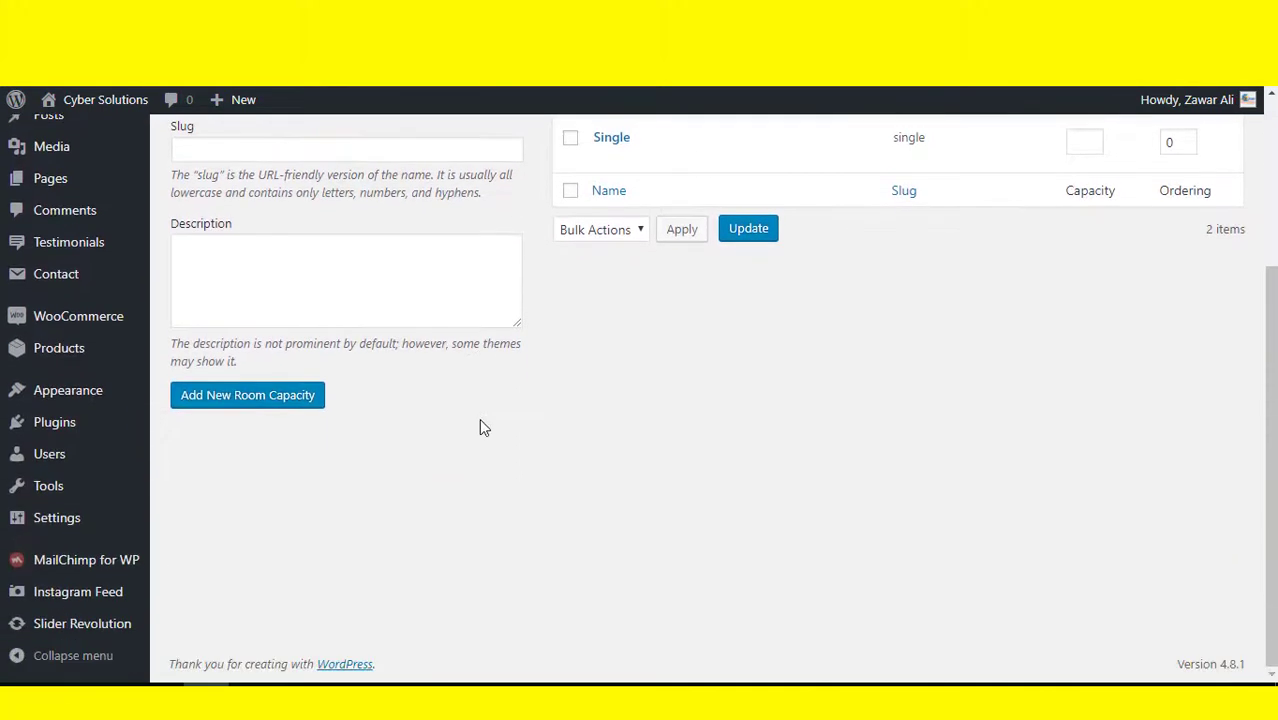
pyautogui.scroll(3, 479, 418)
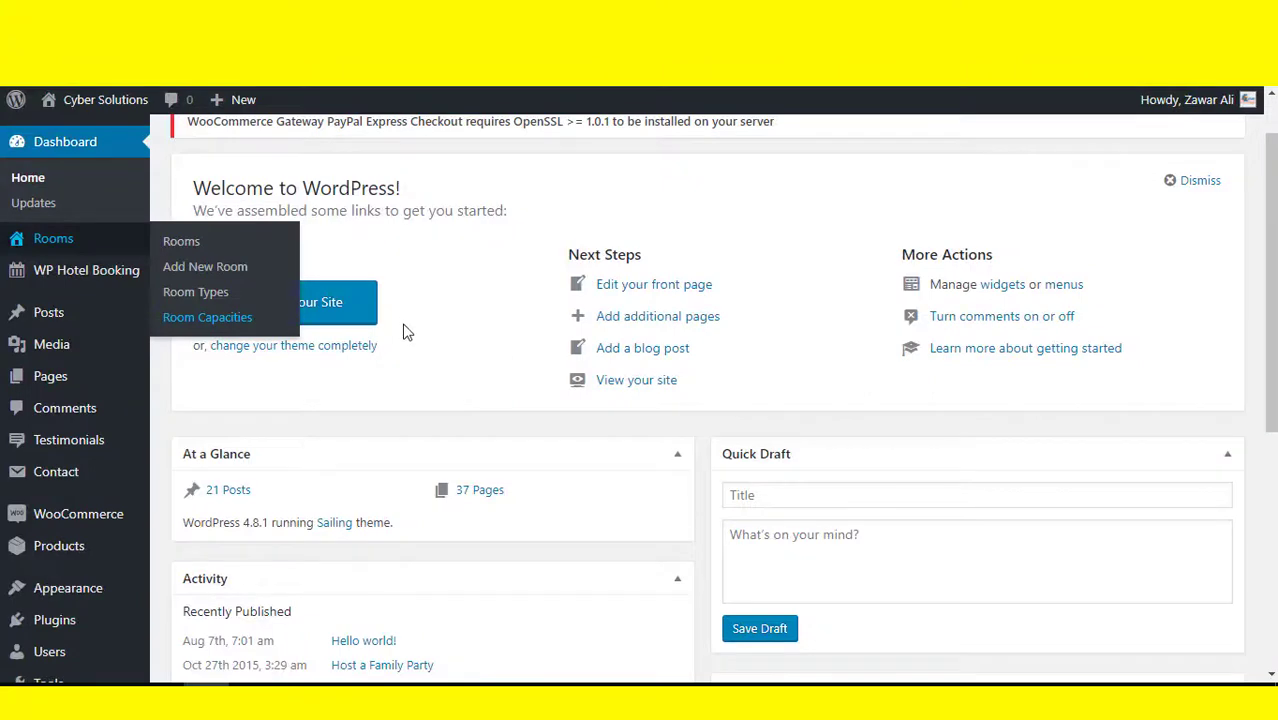
pyautogui.scroll(-4, 153, 441)
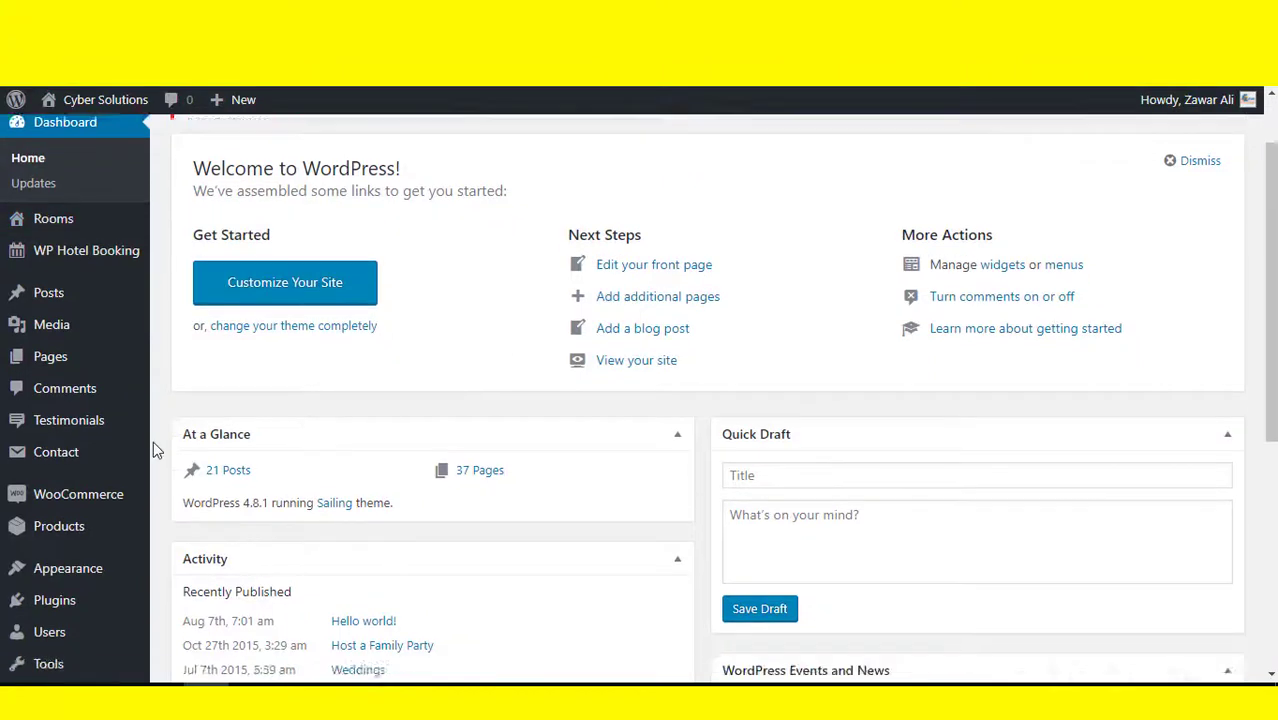
pyautogui.moveTo(65, 463)
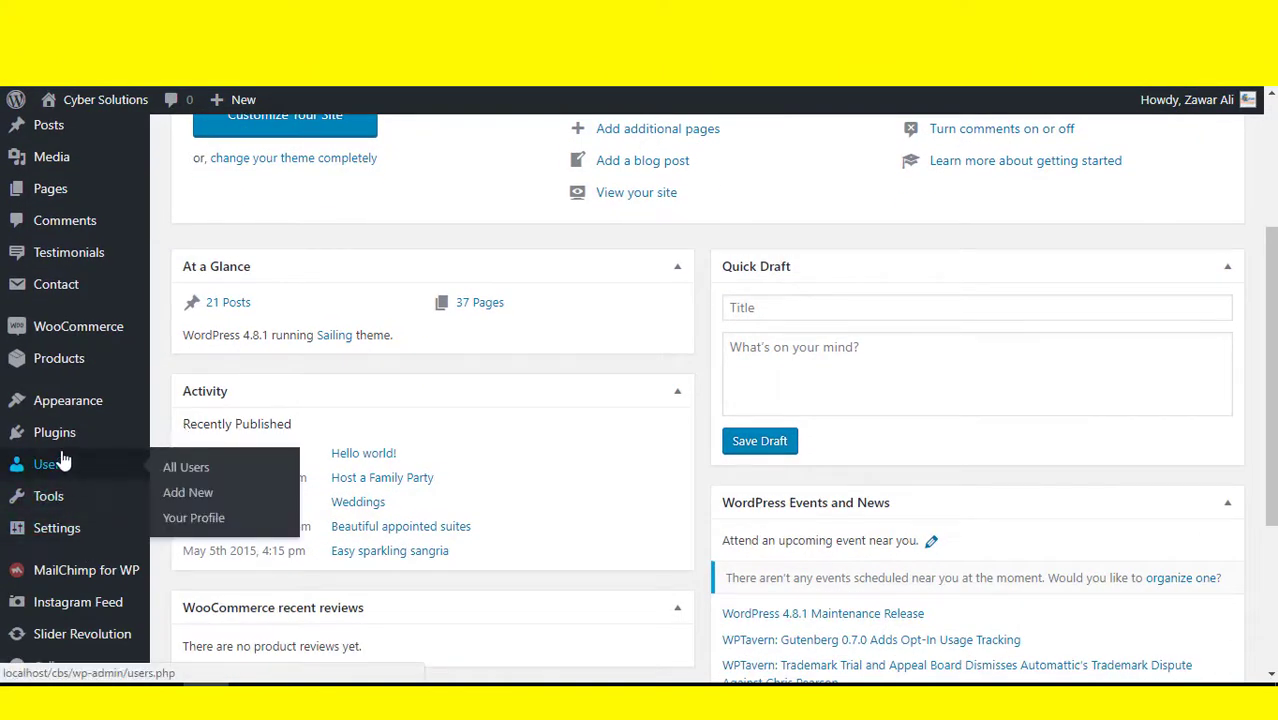
pyautogui.scroll(5, 77, 386)
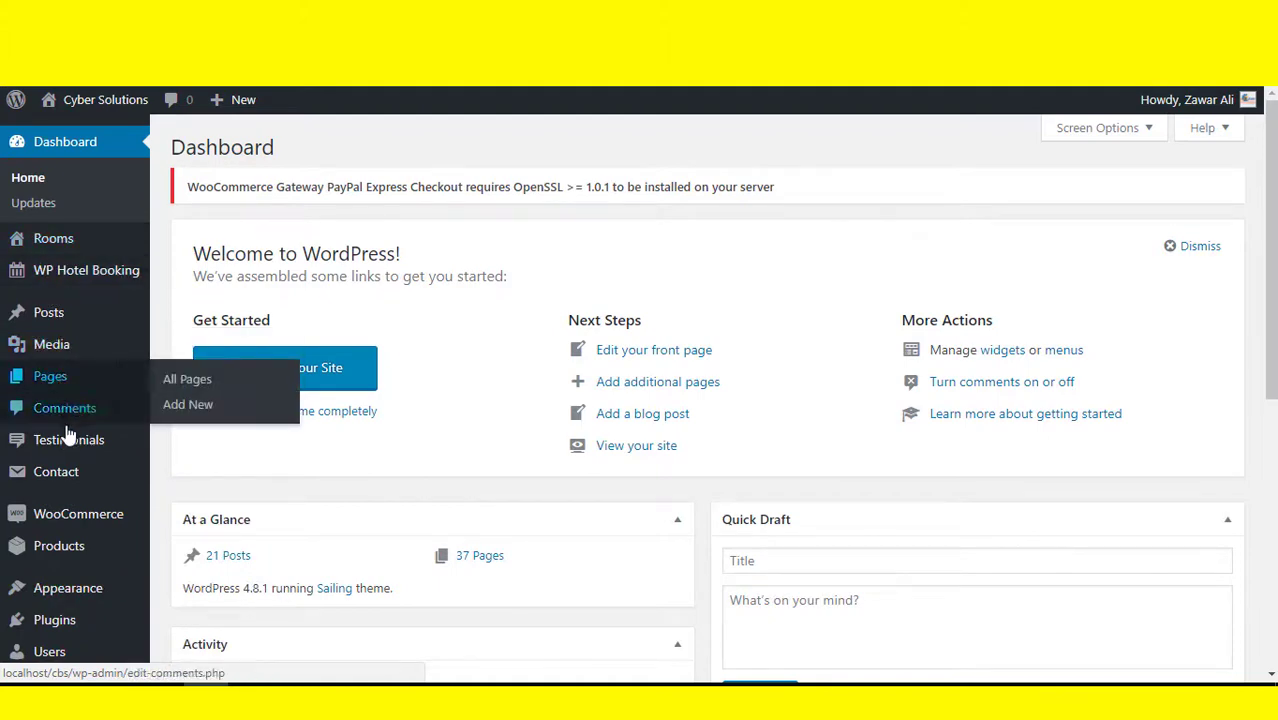
pyautogui.scroll(-1, 63, 490)
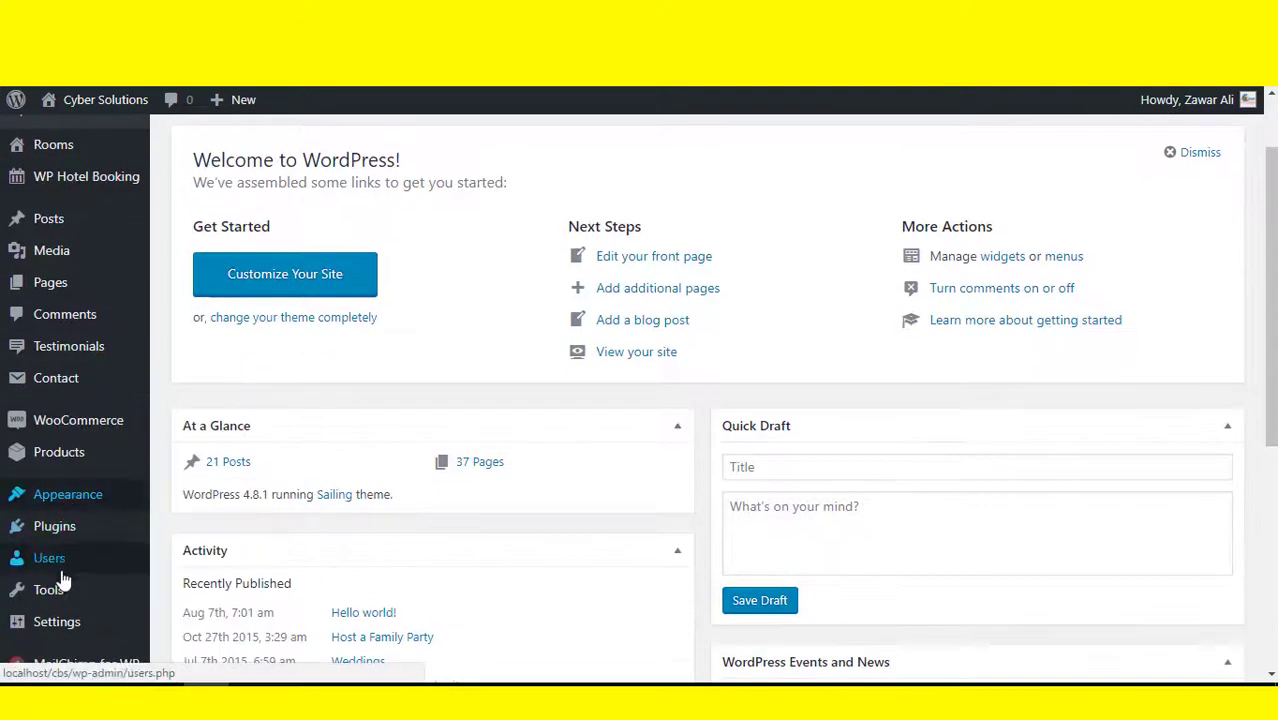
pyautogui.scroll(-1, 60, 590)
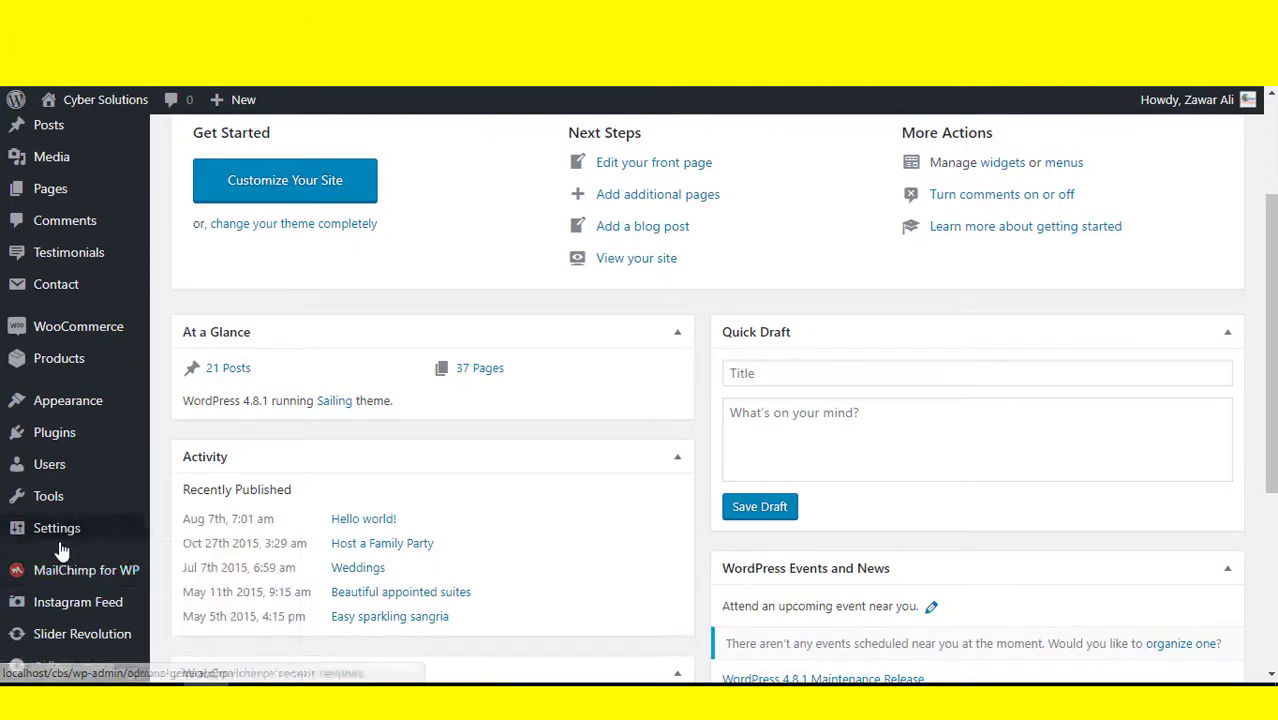
pyautogui.scroll(-1, 86, 640)
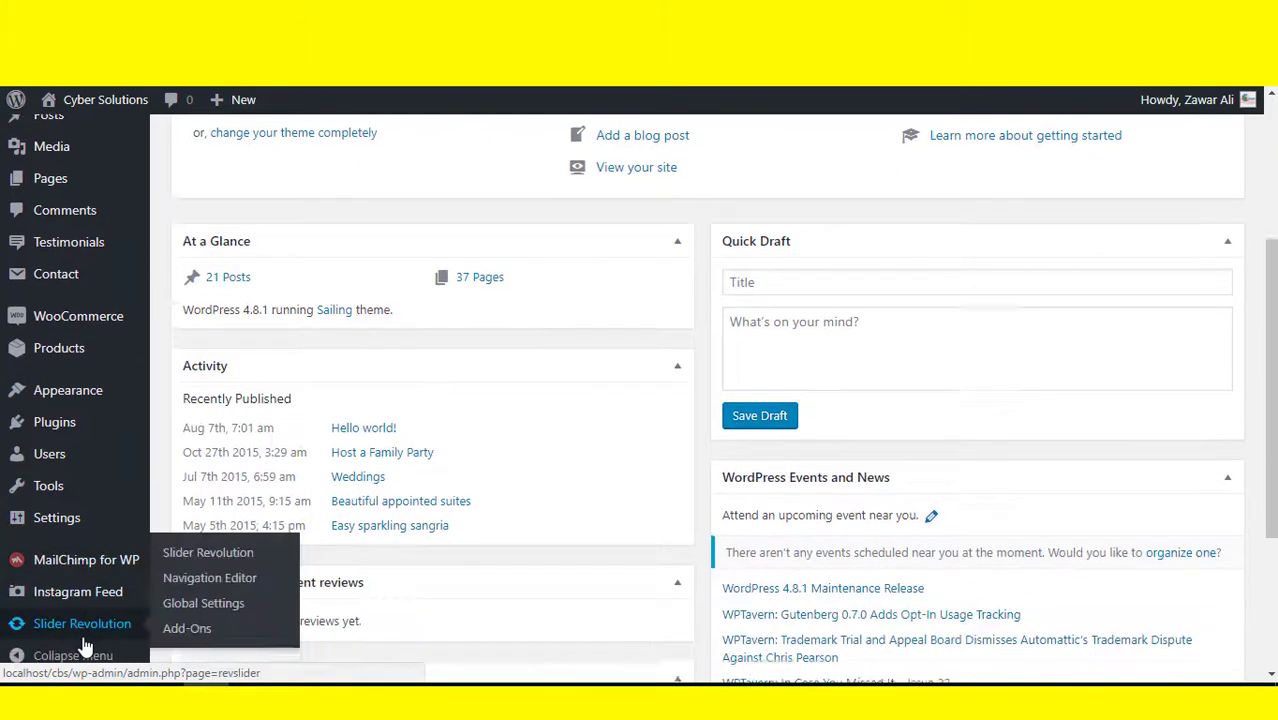
pyautogui.scroll(-1, 85, 648)
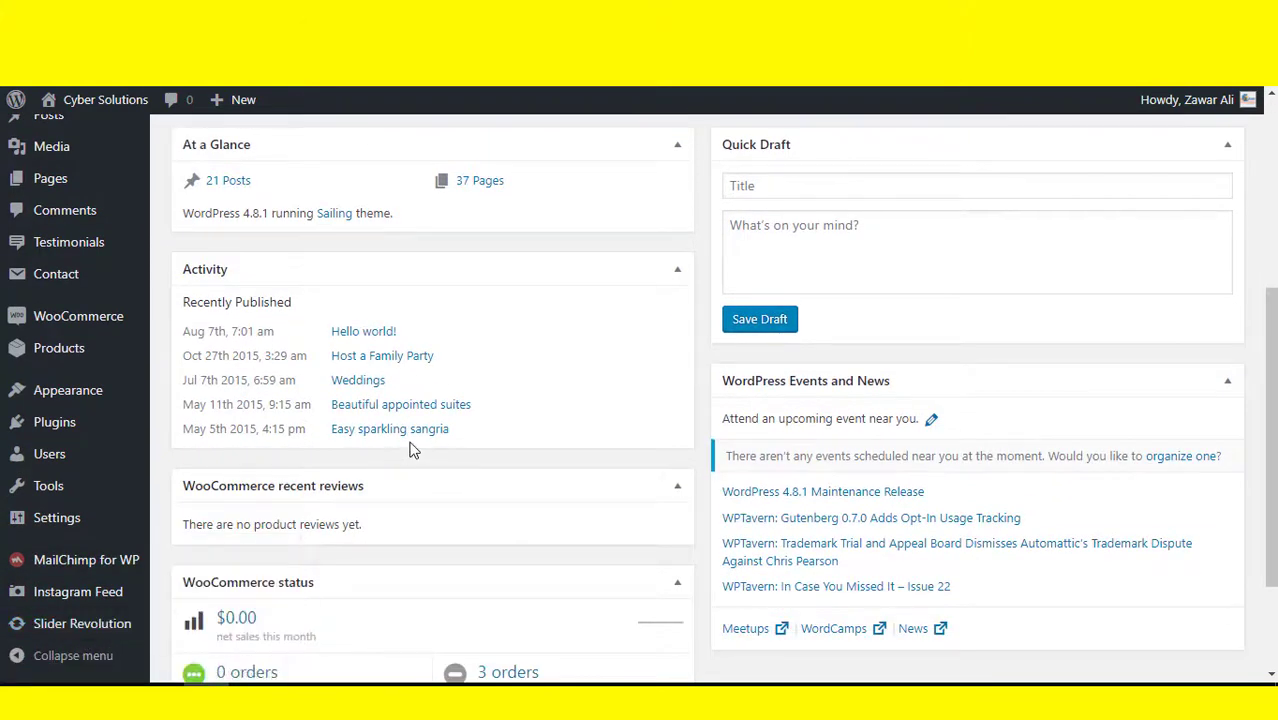